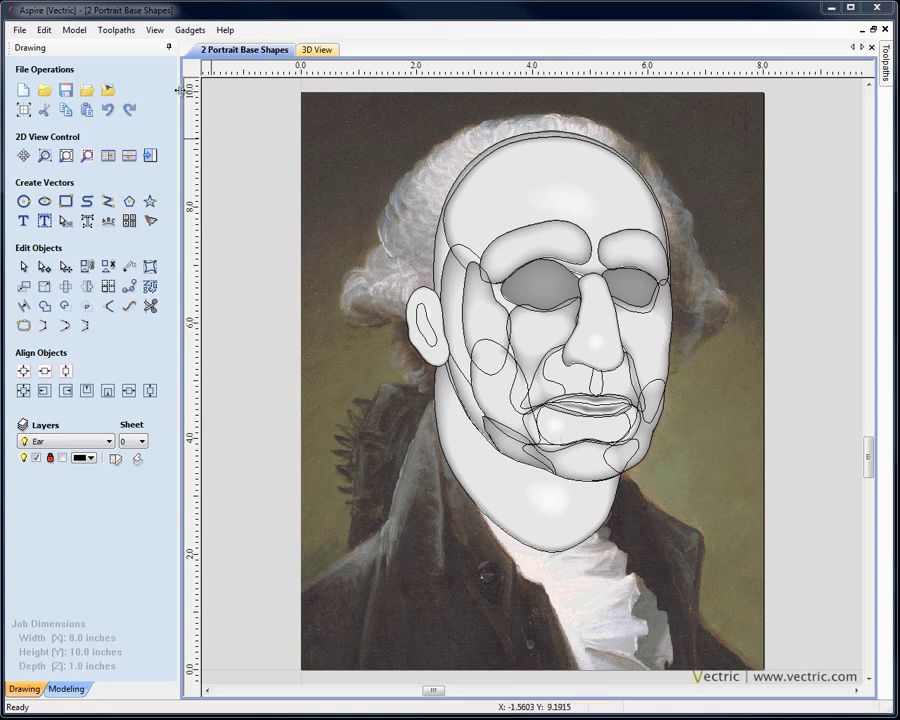
# After previewing the 3D face, show only the Eyes layer and make it active.
pyautogui.click(316, 49)
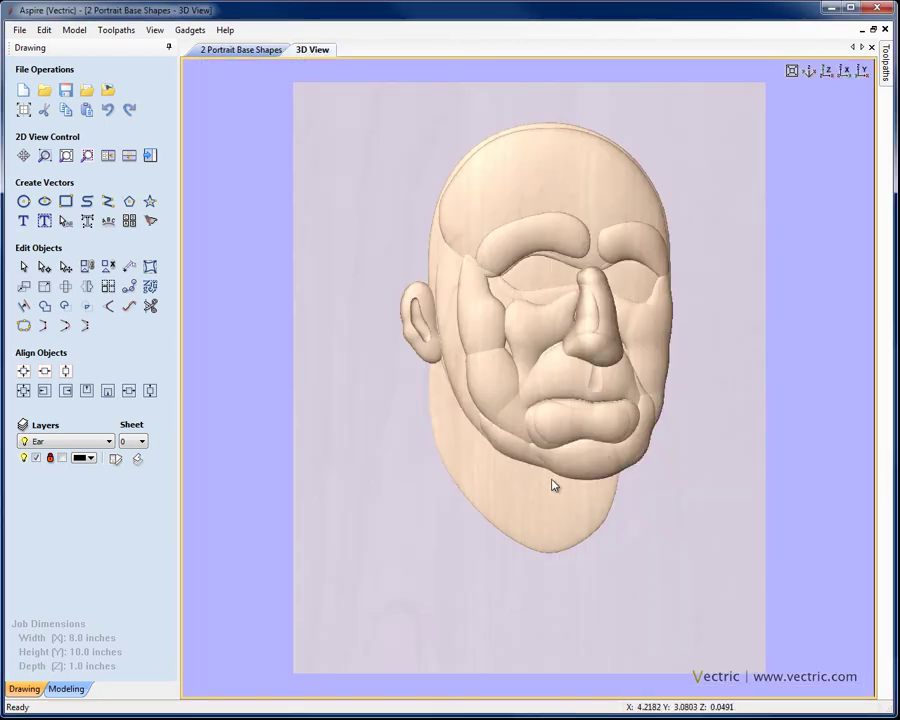
pyautogui.moveTo(551, 481); pyautogui.dragTo(597, 381)
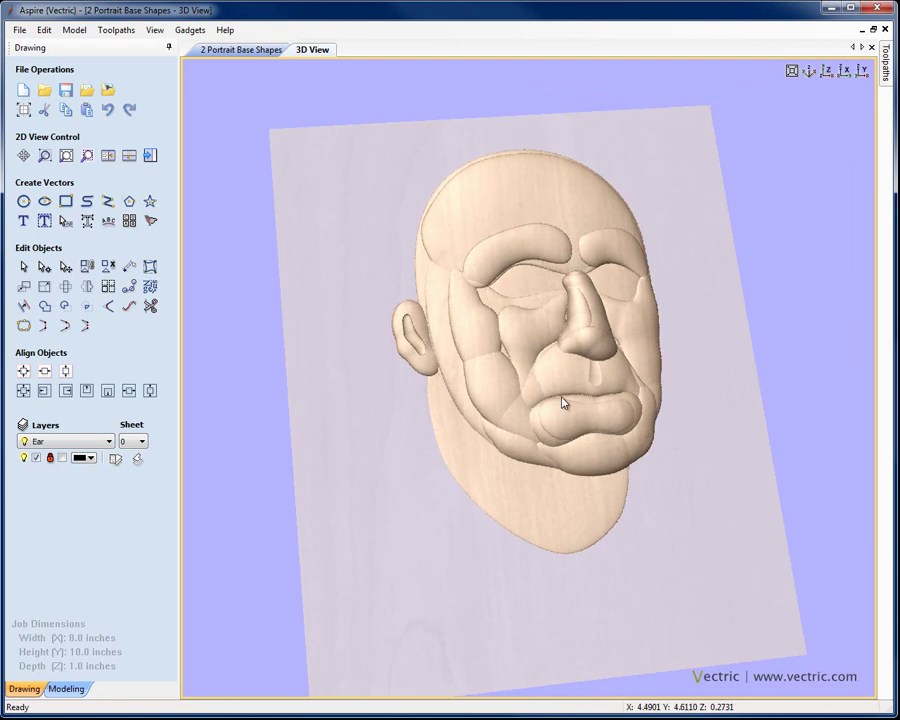
pyautogui.click(232, 51)
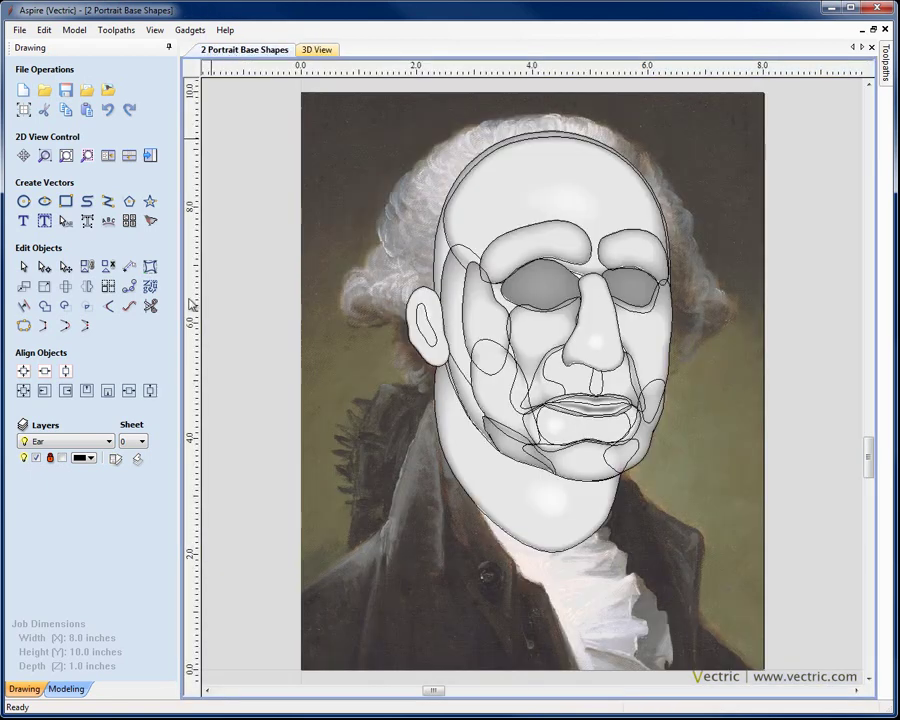
pyautogui.click(115, 458)
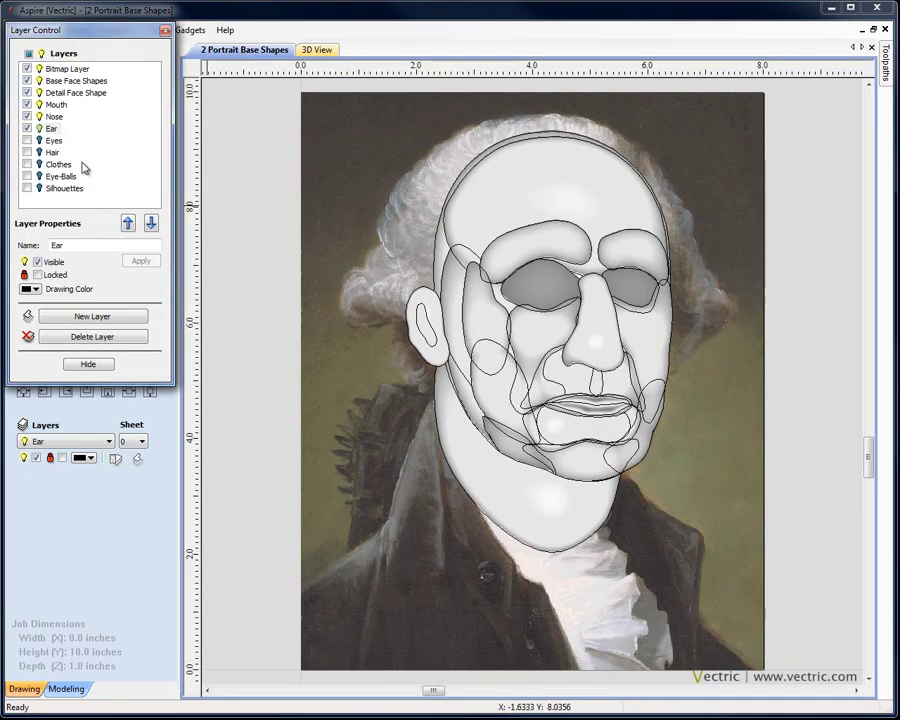
pyautogui.click(28, 54)
pyautogui.click(27, 140)
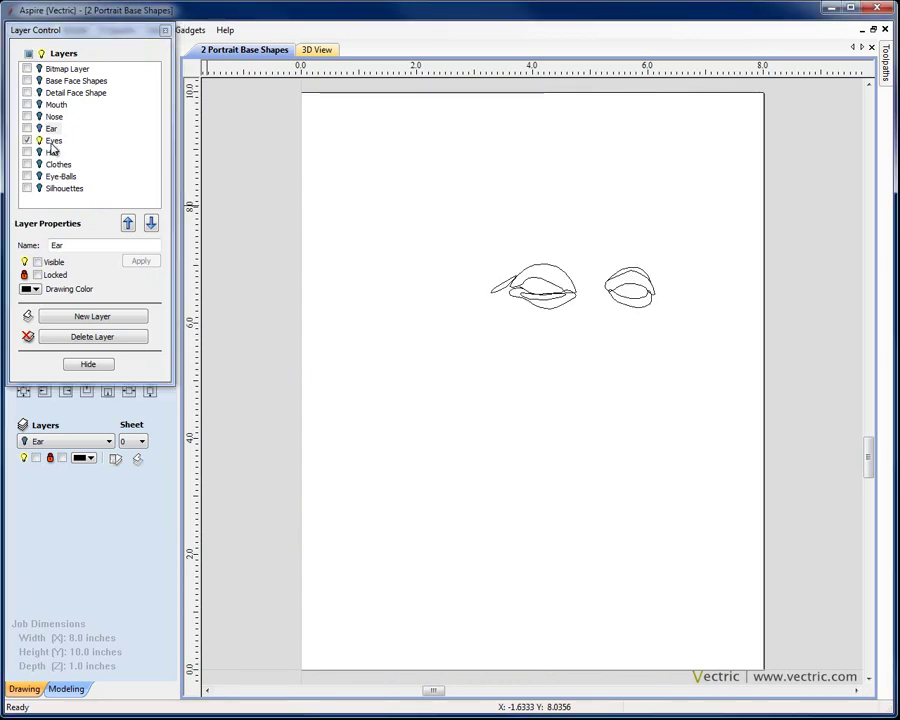
pyautogui.click(52, 141)
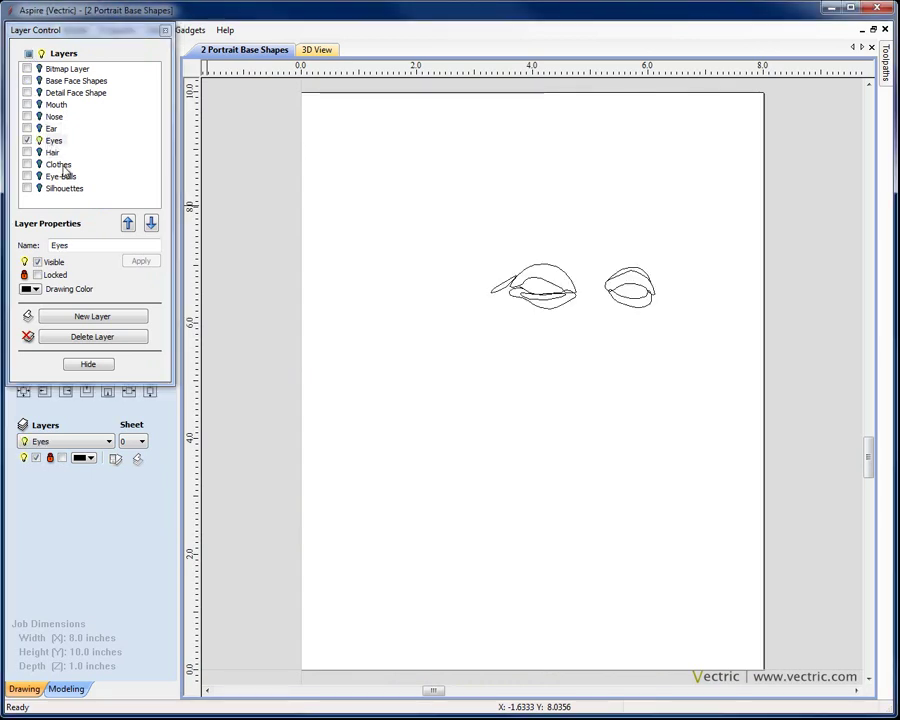
pyautogui.click(88, 365)
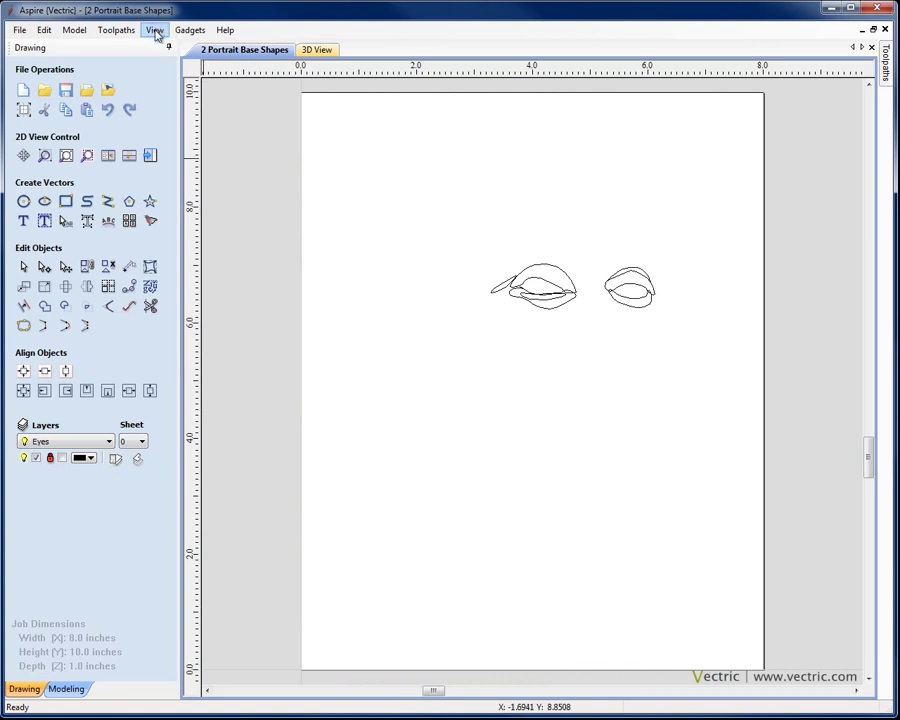
# Tile the 2D and 3D views vertically, hide all relief components, and set the 3D top view.
pyautogui.click(155, 30)
pyautogui.click(212, 223)
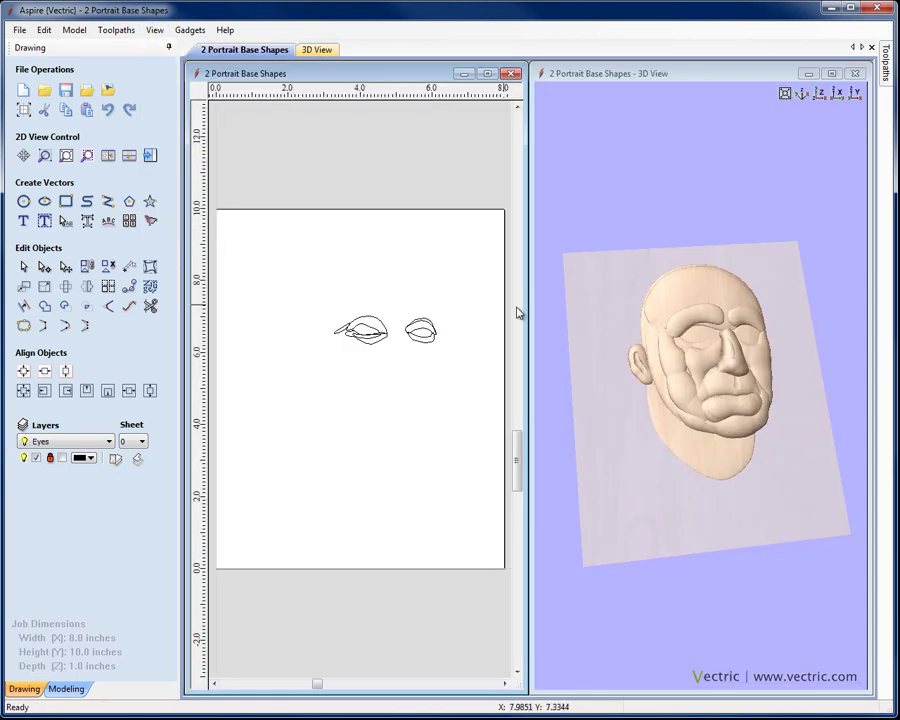
pyautogui.click(72, 688)
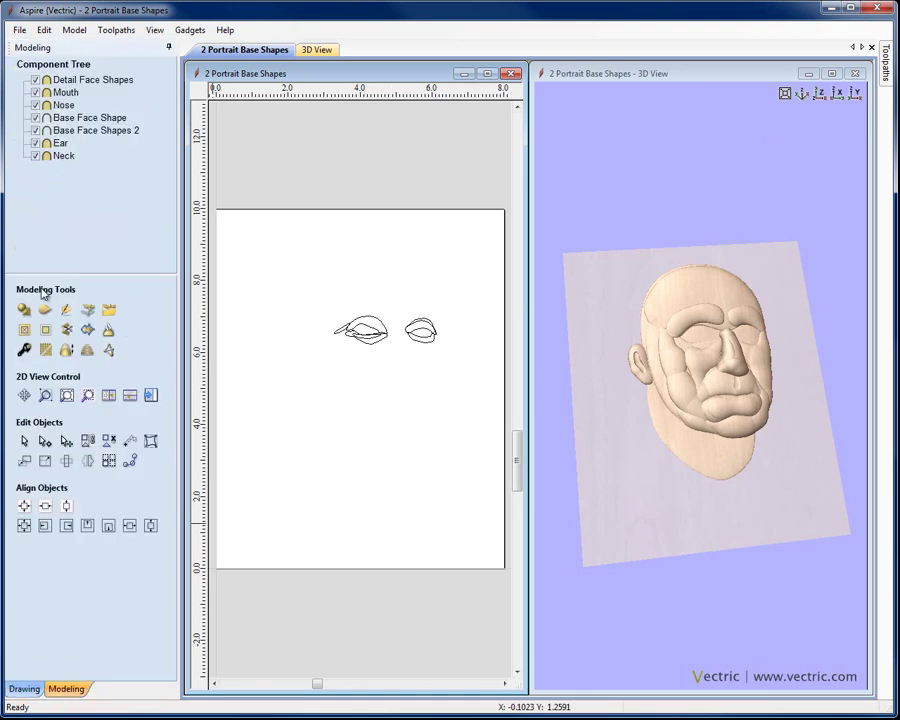
pyautogui.rightClick(58, 157)
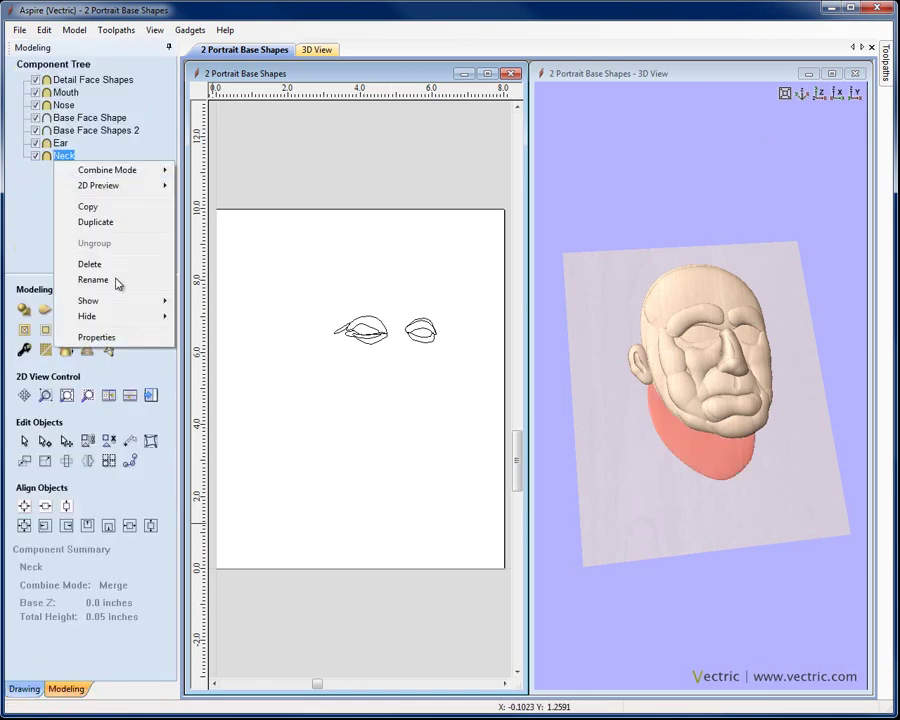
pyautogui.moveTo(124, 323)
pyautogui.click(215, 331)
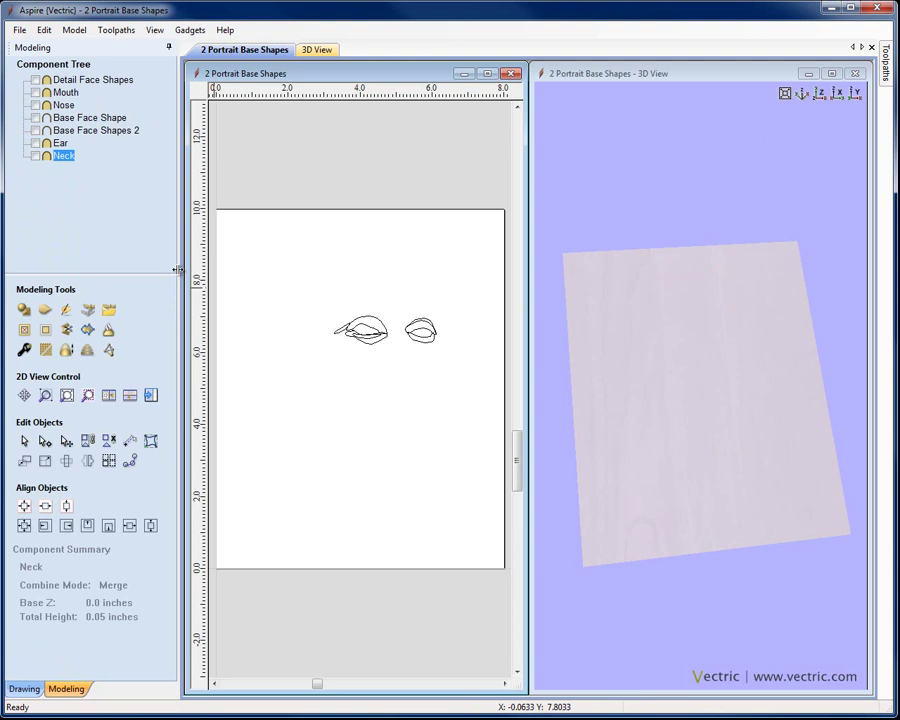
pyautogui.click(820, 94)
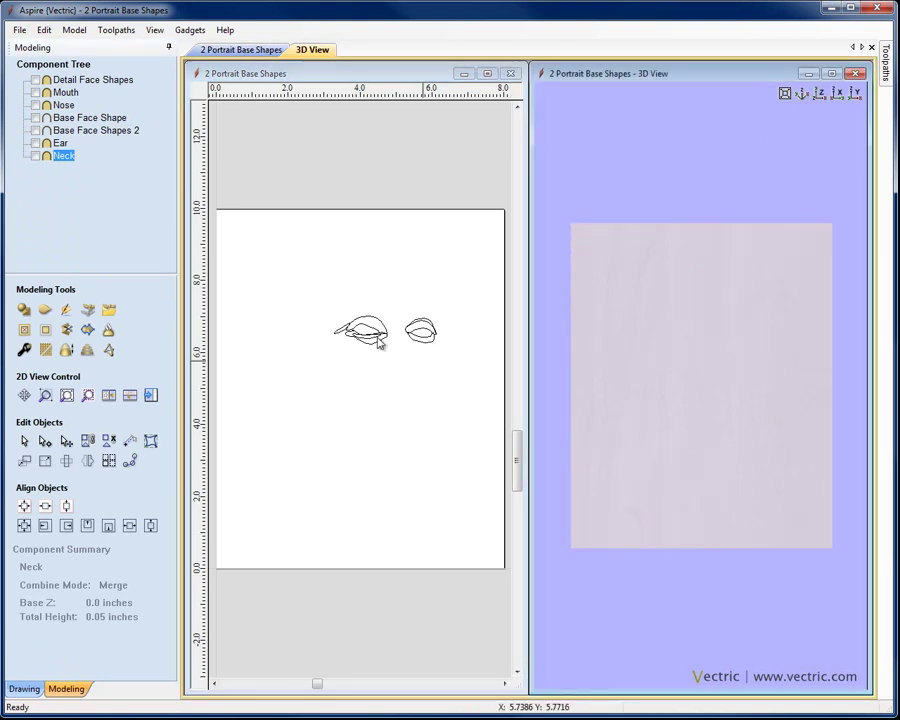
pyautogui.click(404, 307)
pyautogui.scroll(4, 404, 307)
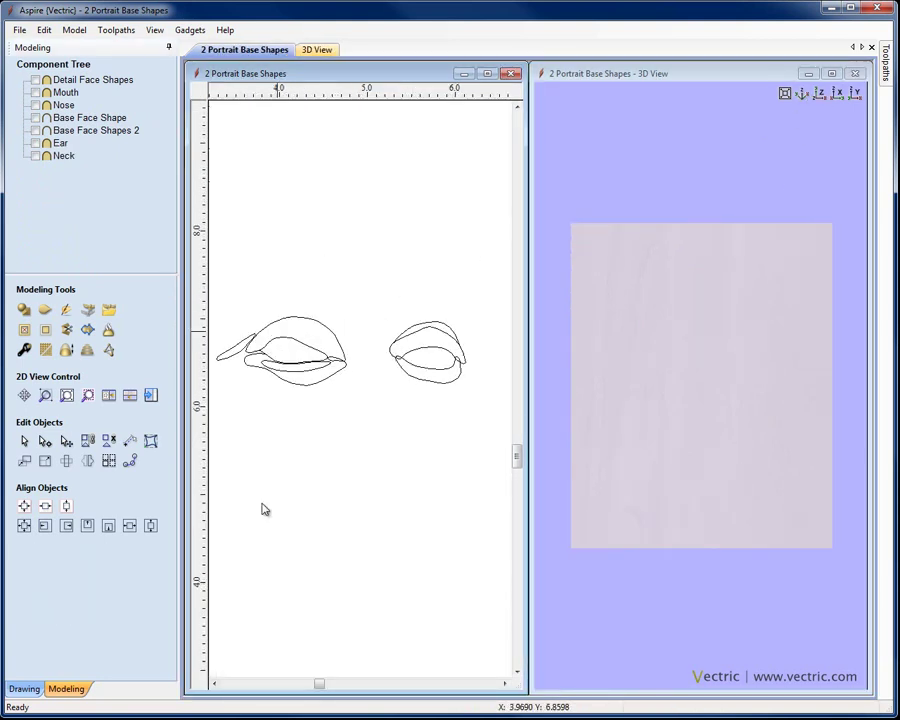
# Select the five eye vectors: left oval and lid, right upper and lower outlines, and left corner.
pyautogui.click(216, 685)
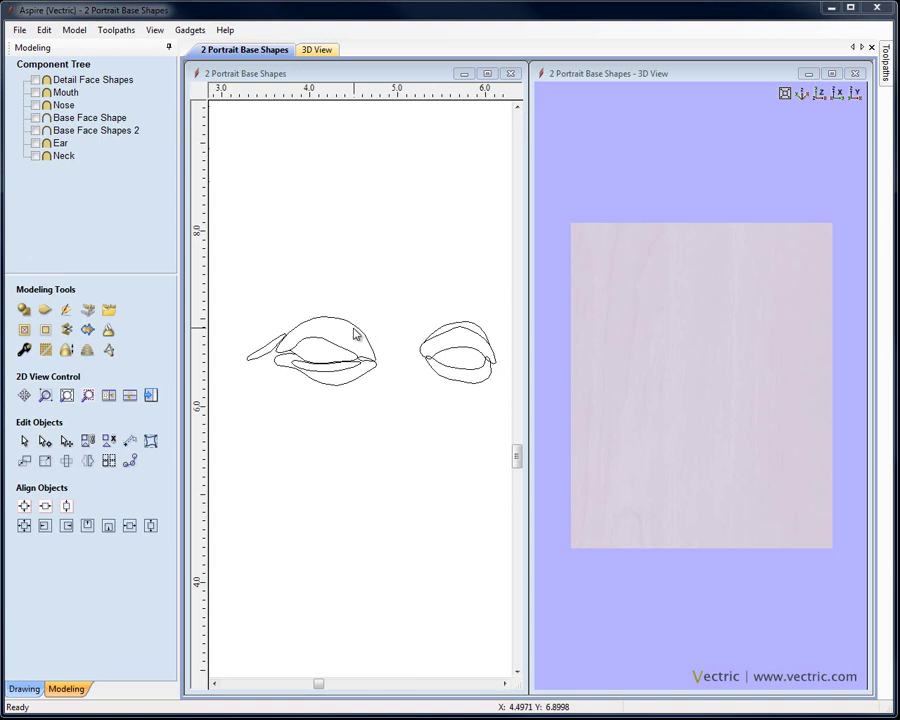
pyautogui.click(369, 375)
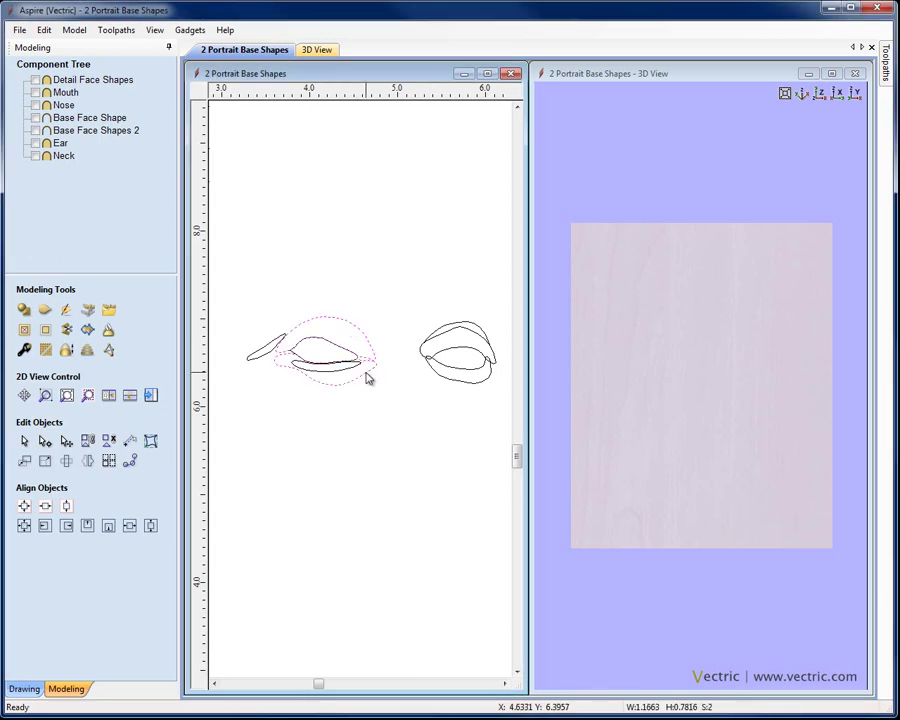
pyautogui.keyDown('shift'); pyautogui.click(440, 368); pyautogui.keyUp('shift')
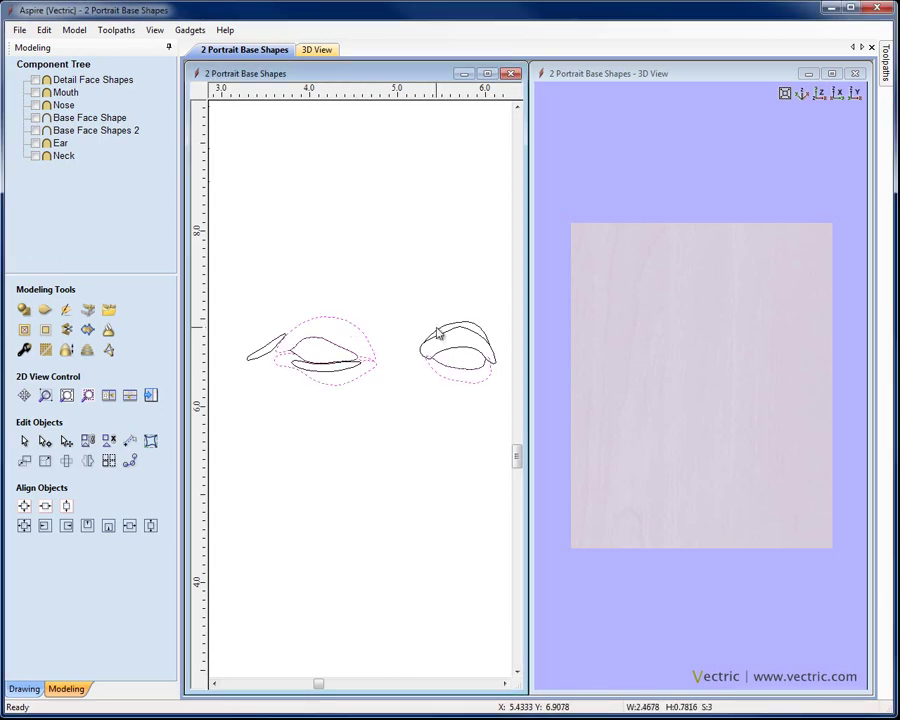
pyautogui.keyDown('shift'); pyautogui.click(437, 332); pyautogui.keyUp('shift')
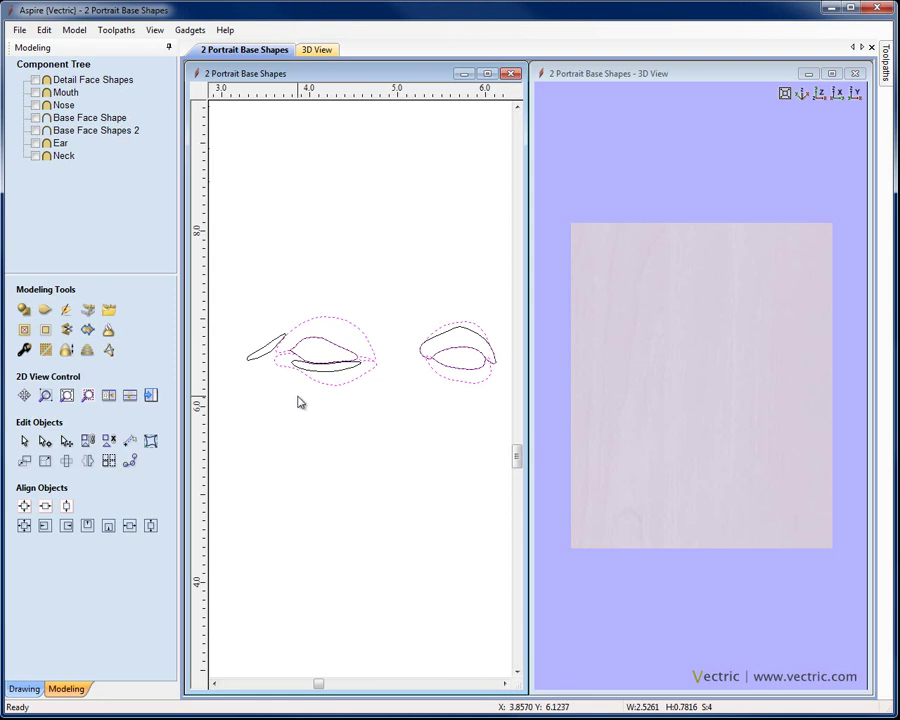
pyautogui.keyDown('shift'); pyautogui.click(262, 358); pyautogui.keyUp('shift')
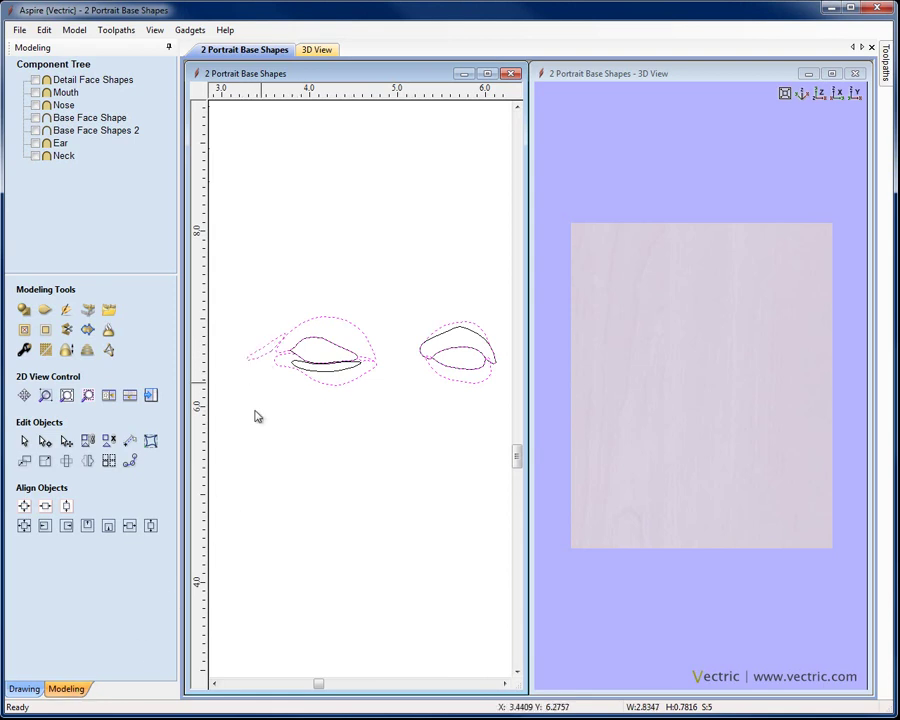
# Build a first rounded Eye Surround shape from the eye vectors at height 0.1.
pyautogui.click(24, 311)
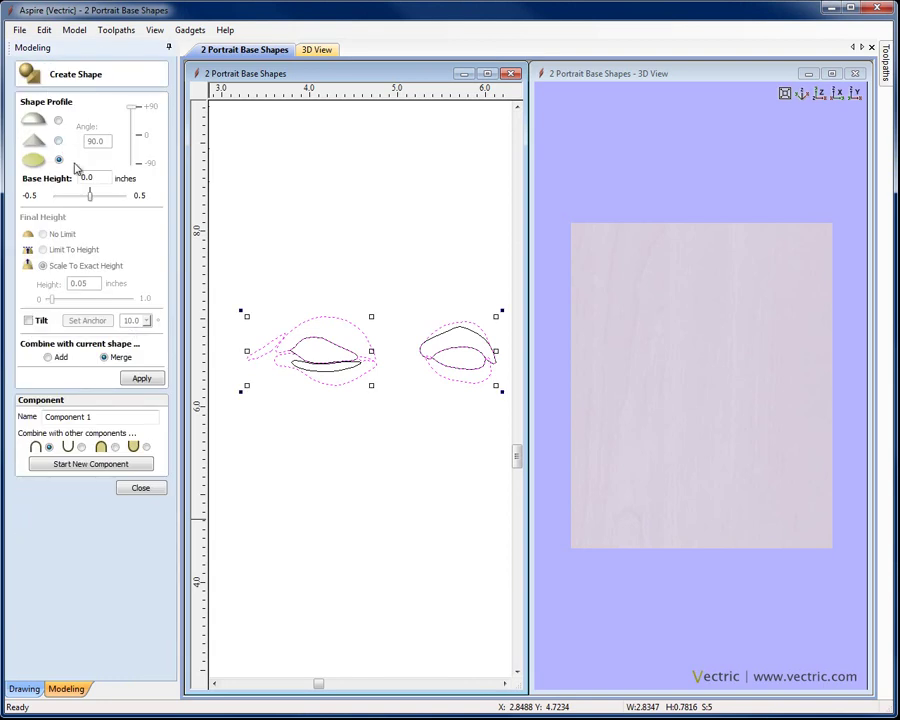
pyautogui.doubleClick(99, 416)
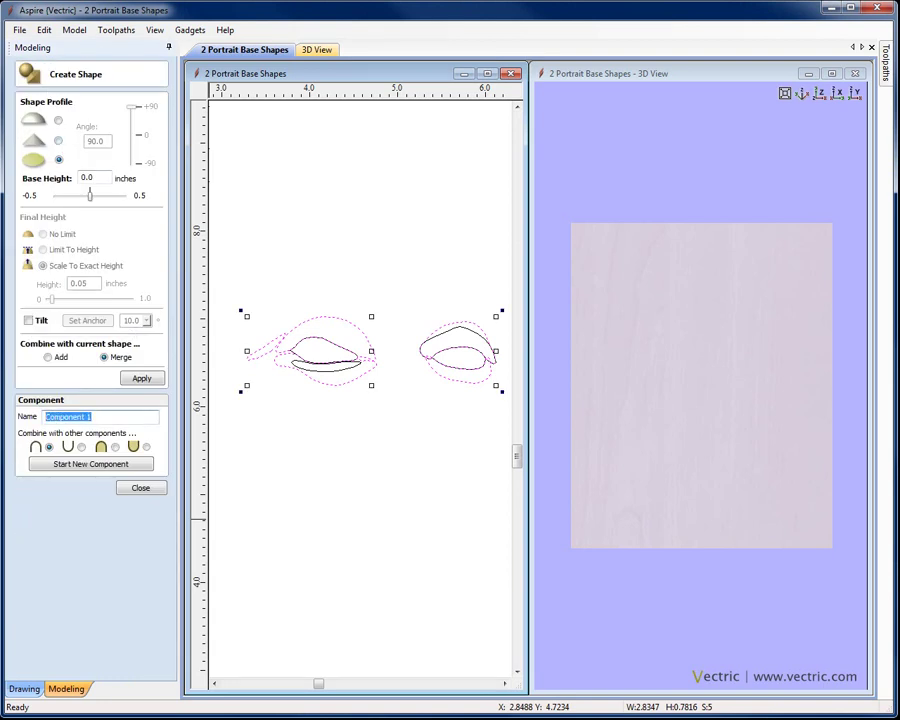
pyautogui.write('eye')
pyautogui.click(58, 119)
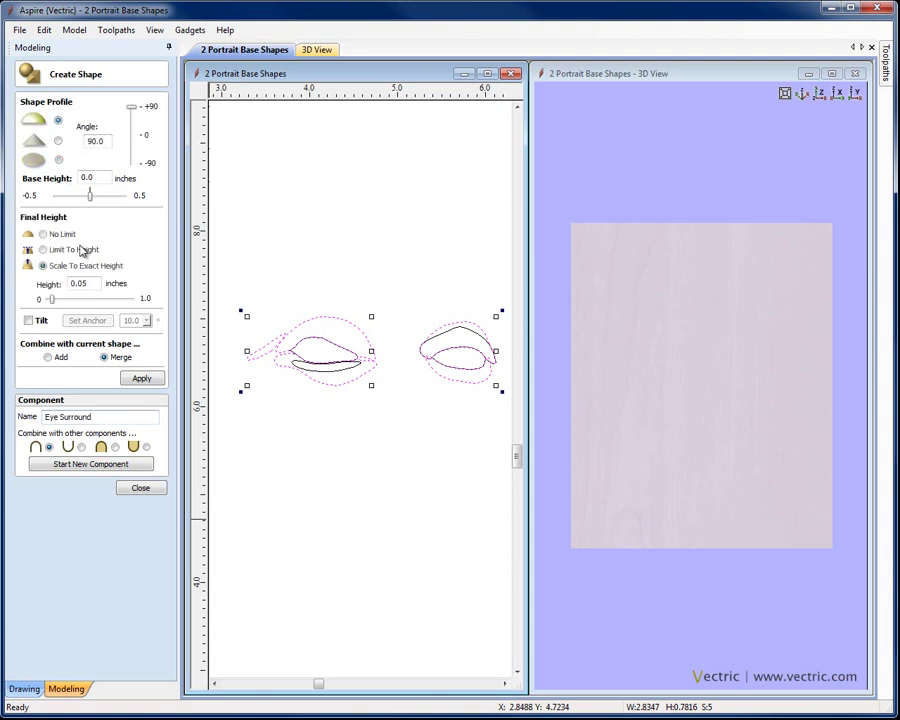
pyautogui.moveTo(90, 284); pyautogui.dragTo(33, 291)
pyautogui.write('0.1')
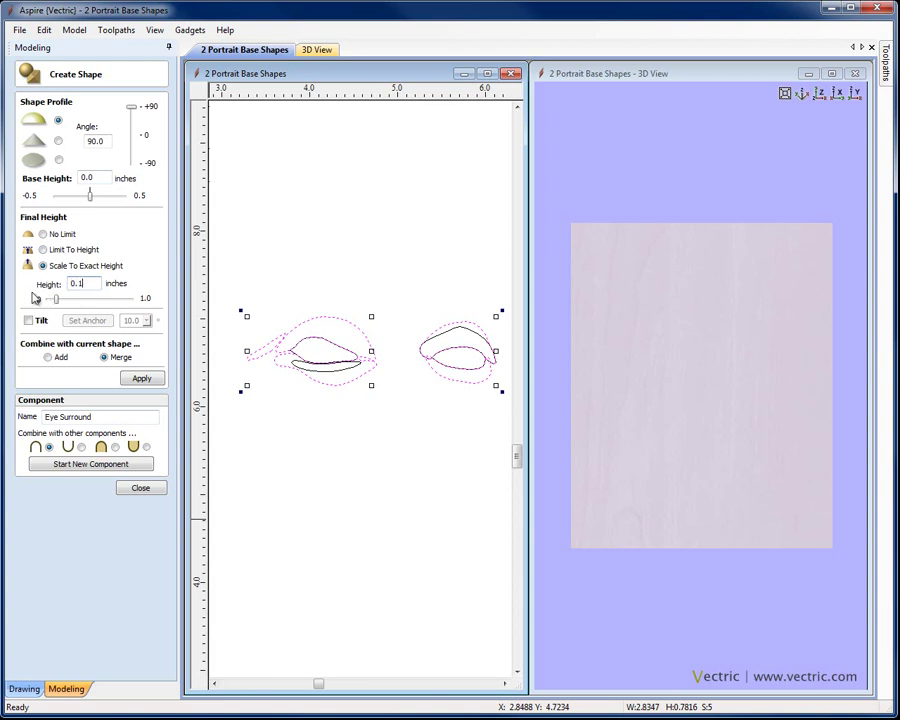
pyautogui.click(140, 378)
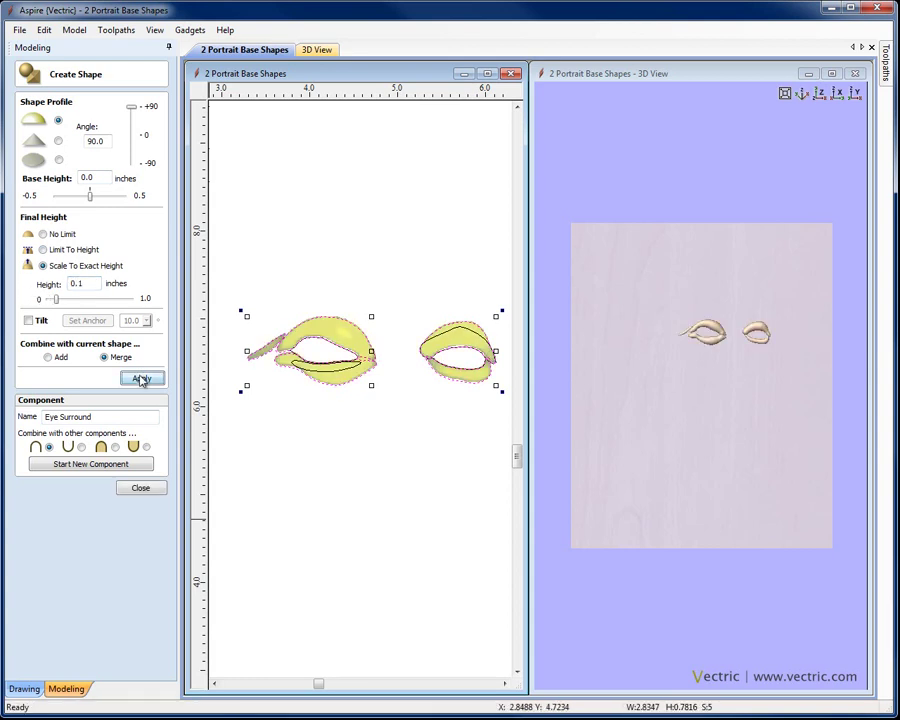
pyautogui.click(757, 335)
pyautogui.scroll(5, 743, 301)
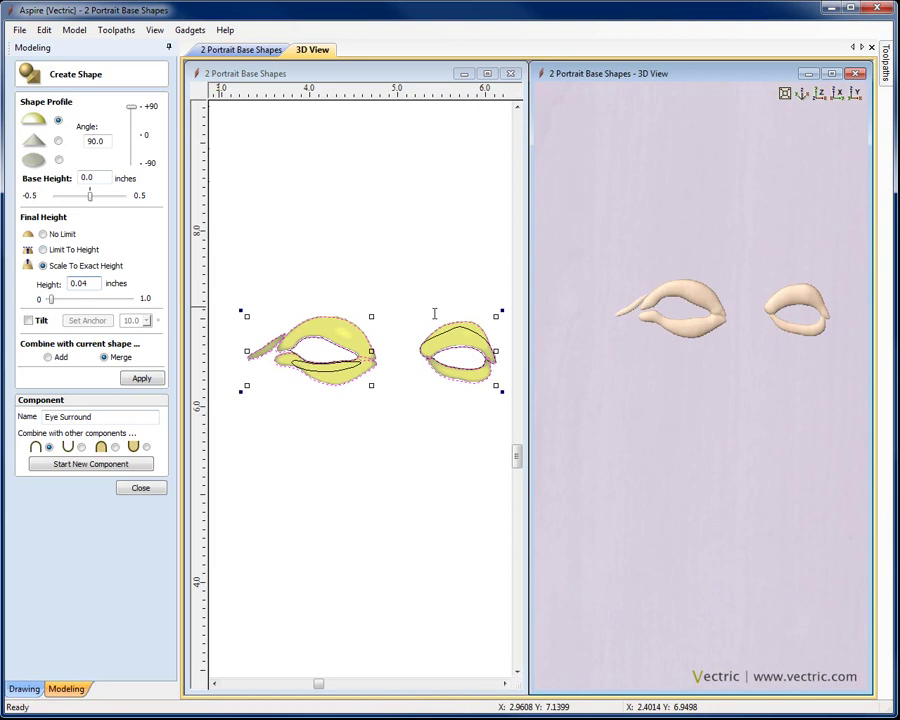
# Reselect both eyes, change the height to 0.02, and set the rounded profile with Add combine mode.
pyautogui.click(71, 283)
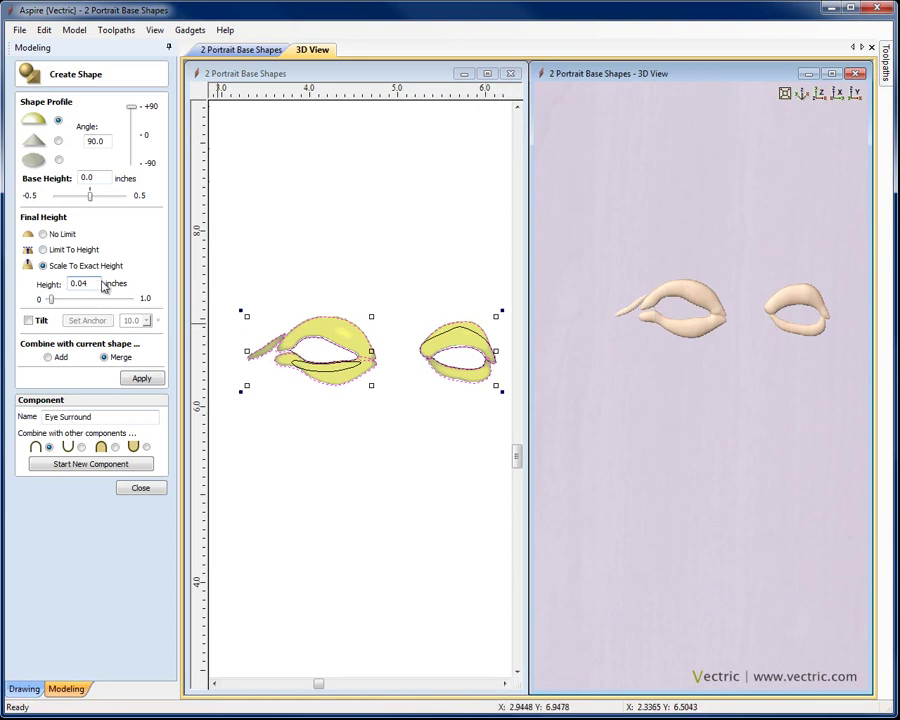
pyautogui.click(337, 378)
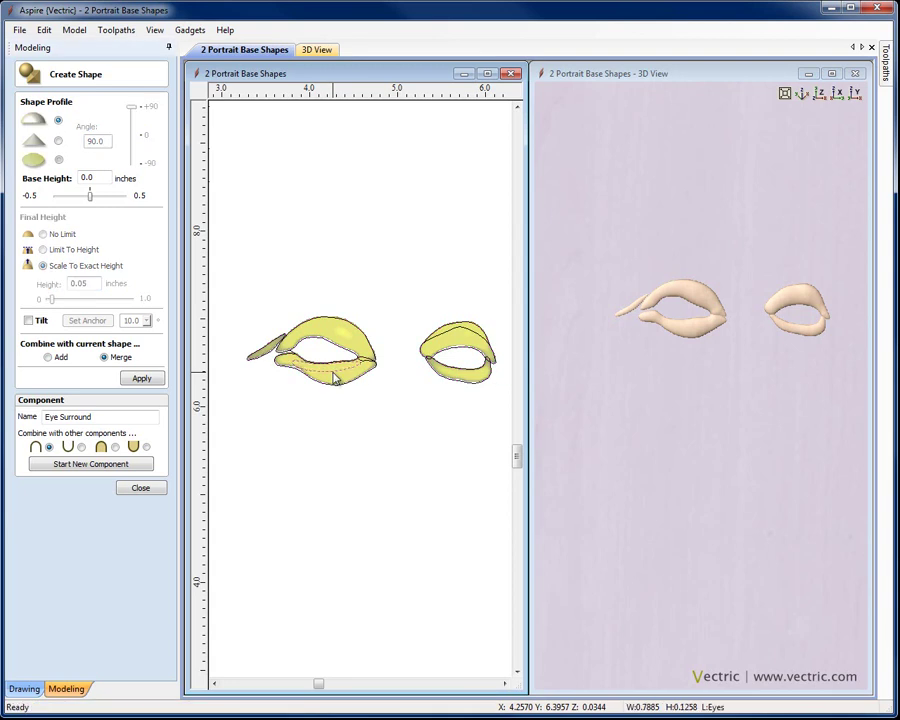
pyautogui.keyDown('shift'); pyautogui.click(455, 332); pyautogui.keyUp('shift')
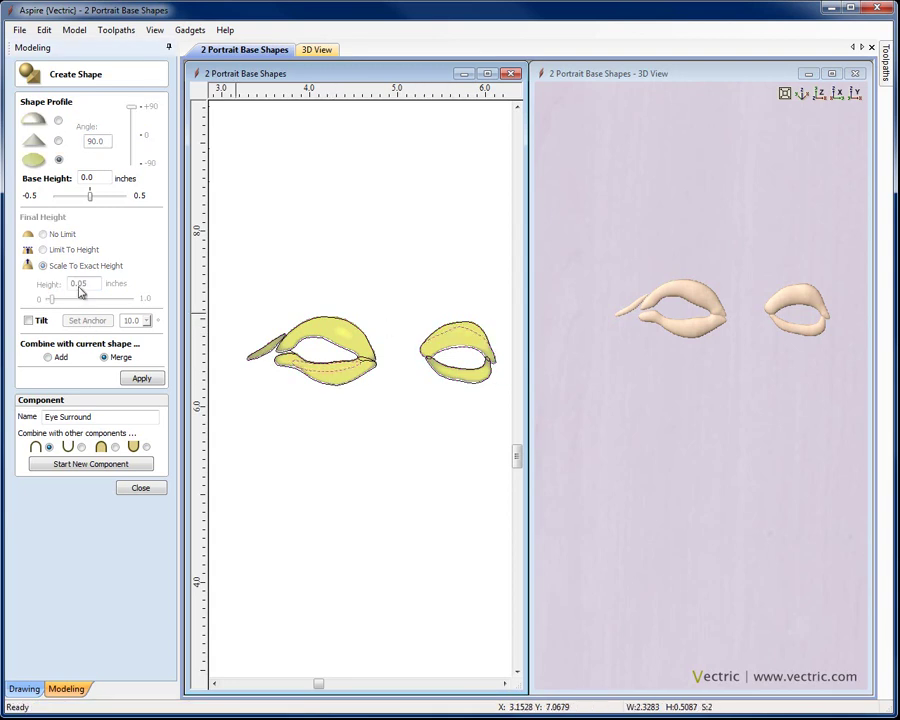
pyautogui.click(40, 119)
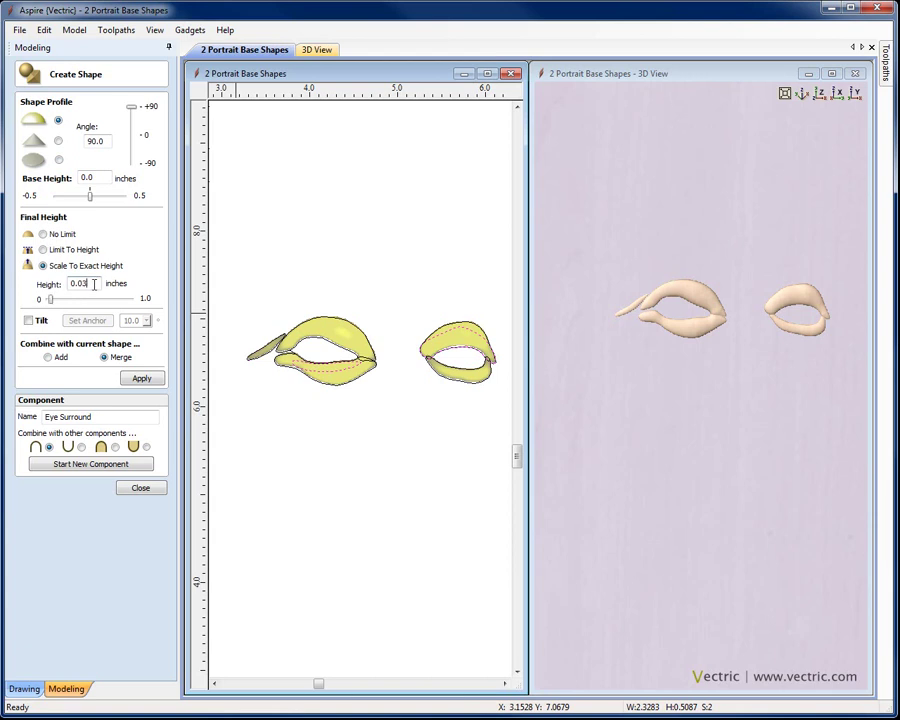
pyautogui.click(47, 357)
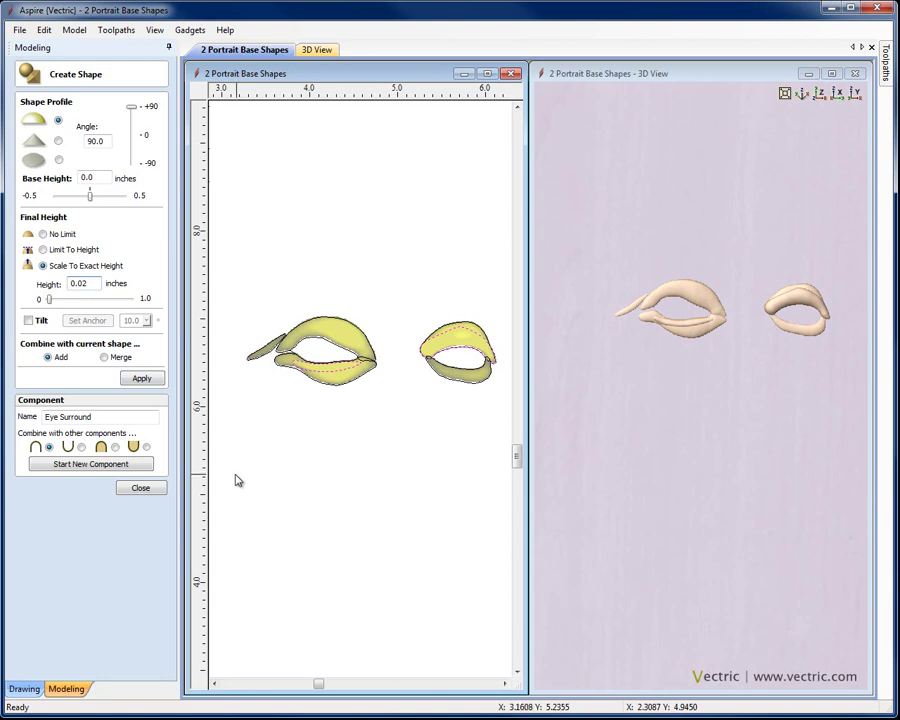
# Close Create Shape, then hide the Eye Surround component and the Eyes layer.
pyautogui.click(139, 488)
pyautogui.click(37, 169)
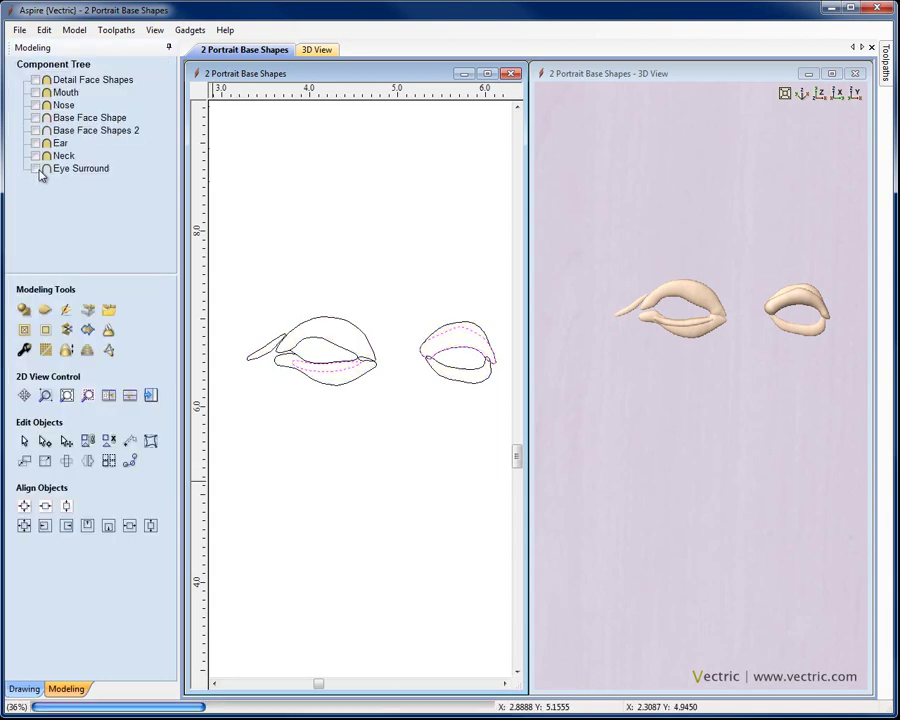
pyautogui.click(24, 688)
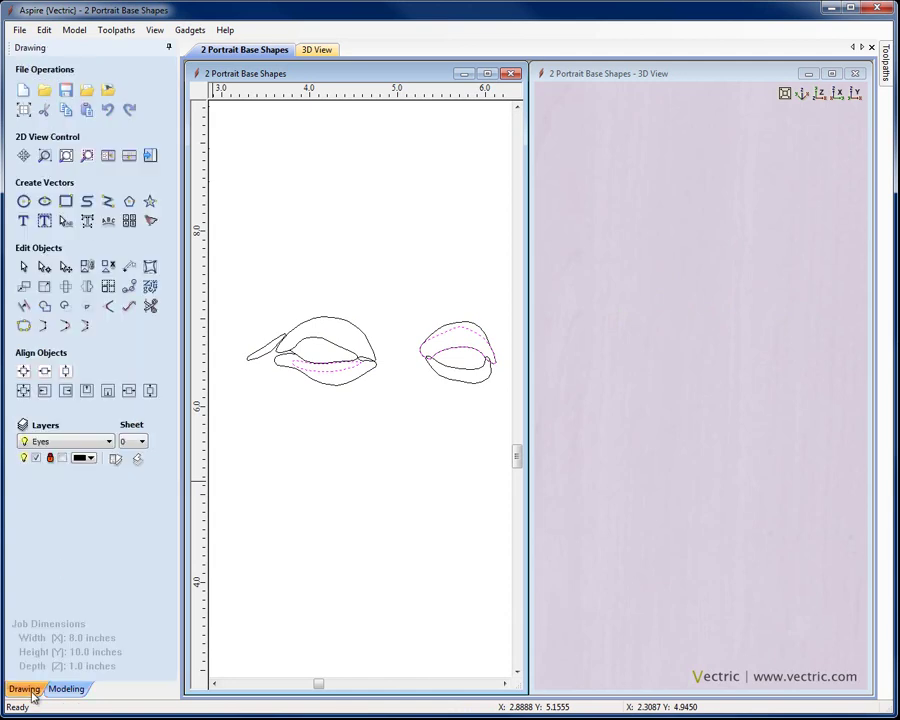
pyautogui.click(36, 458)
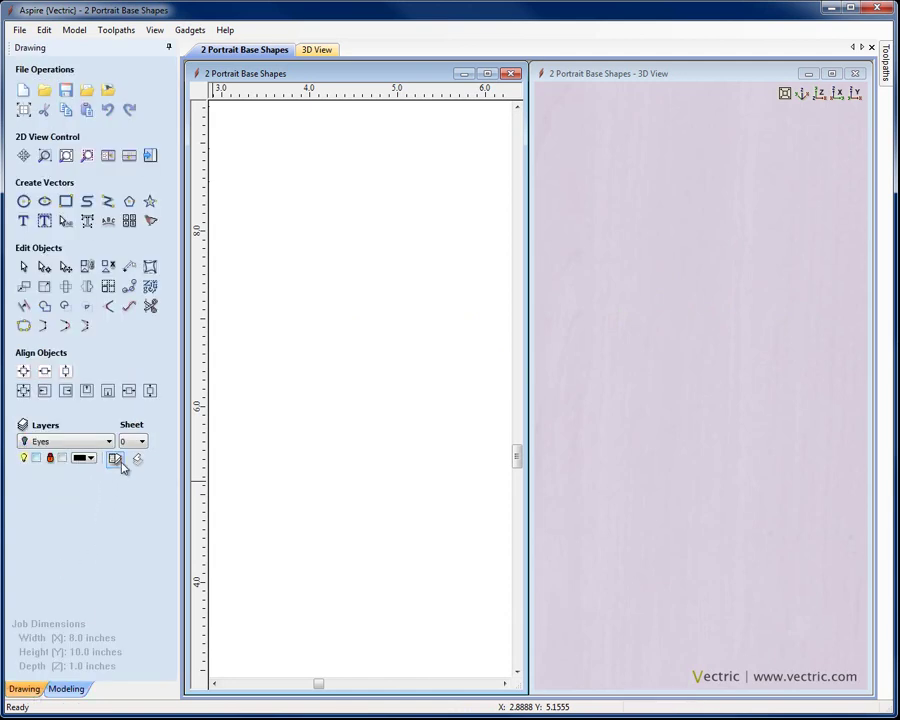
# Show and activate the Hair layer, zoom to the full job, and set the 3D top view.
pyautogui.click(115, 458)
pyautogui.click(27, 152)
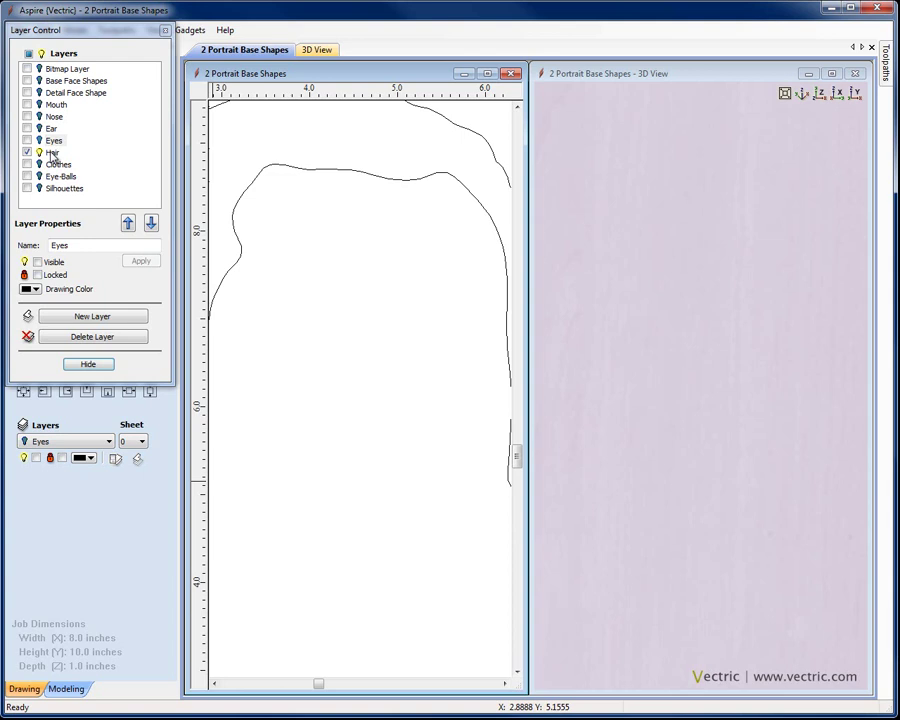
pyautogui.click(52, 152)
pyautogui.click(88, 364)
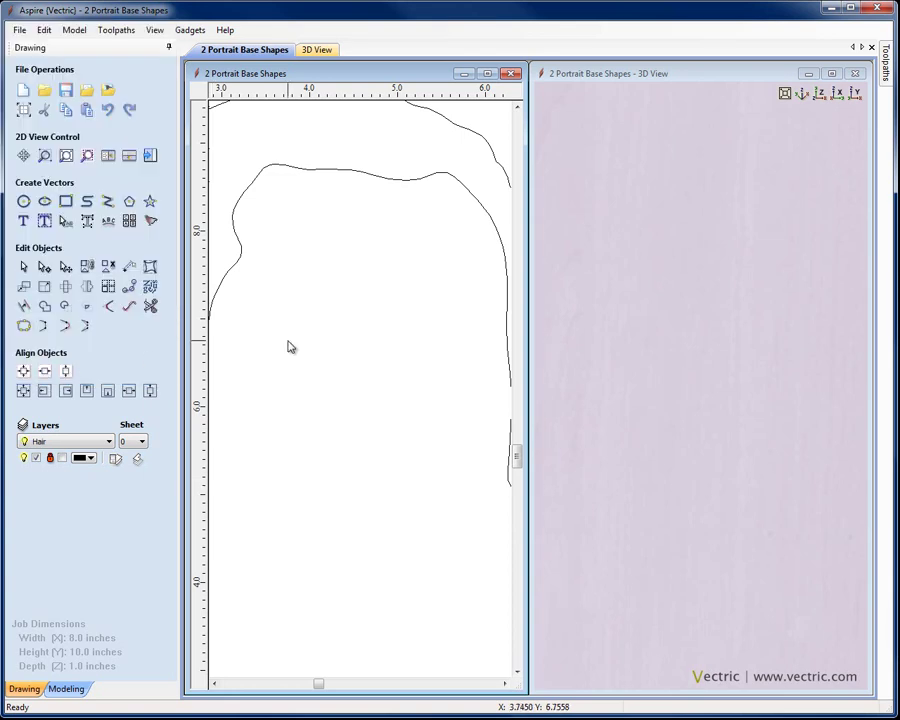
pyautogui.press('F3')
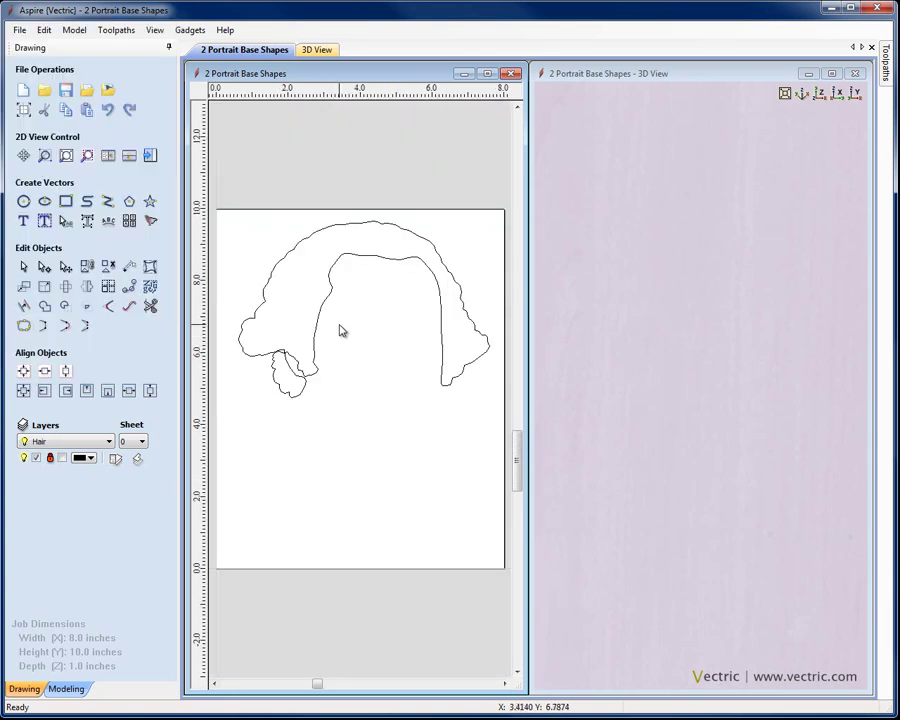
pyautogui.click(820, 93)
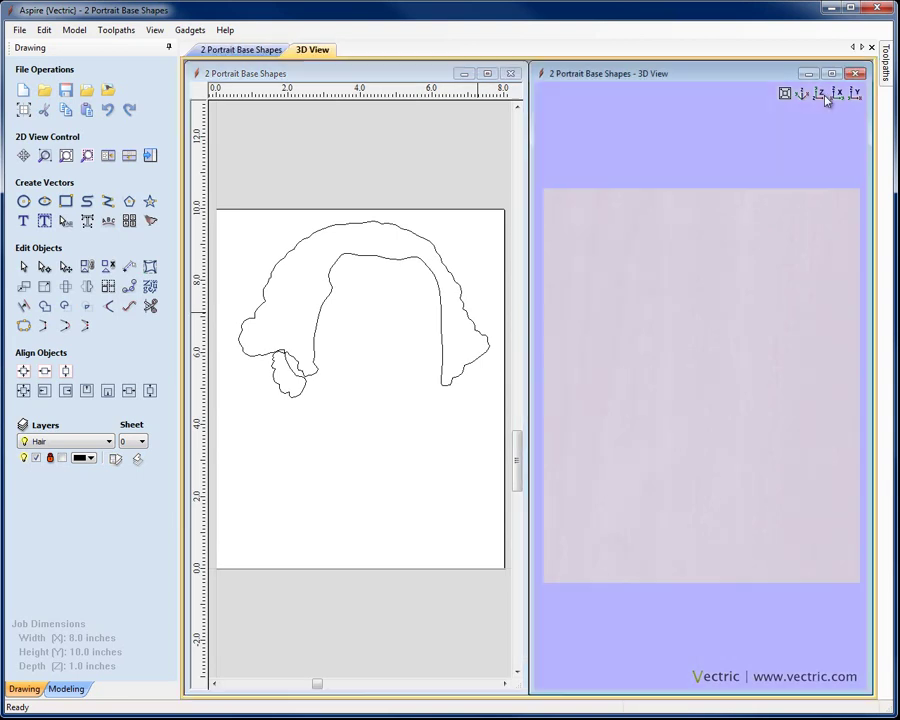
# Shape the hair outline with a rounded profile, name it Main Hair, and apply height 0.1.
pyautogui.click(72, 689)
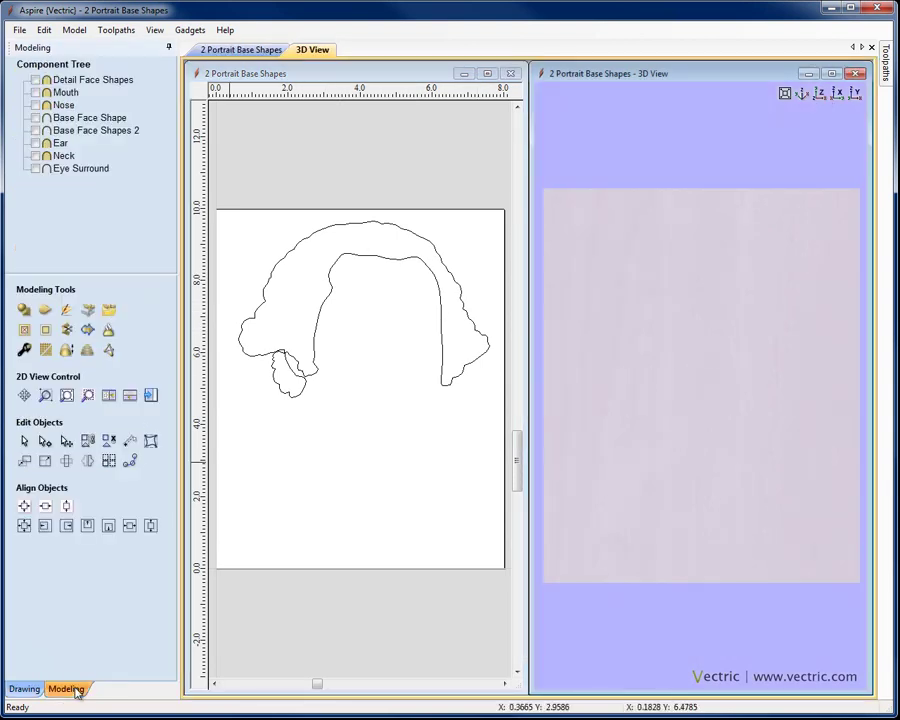
pyautogui.click(25, 312)
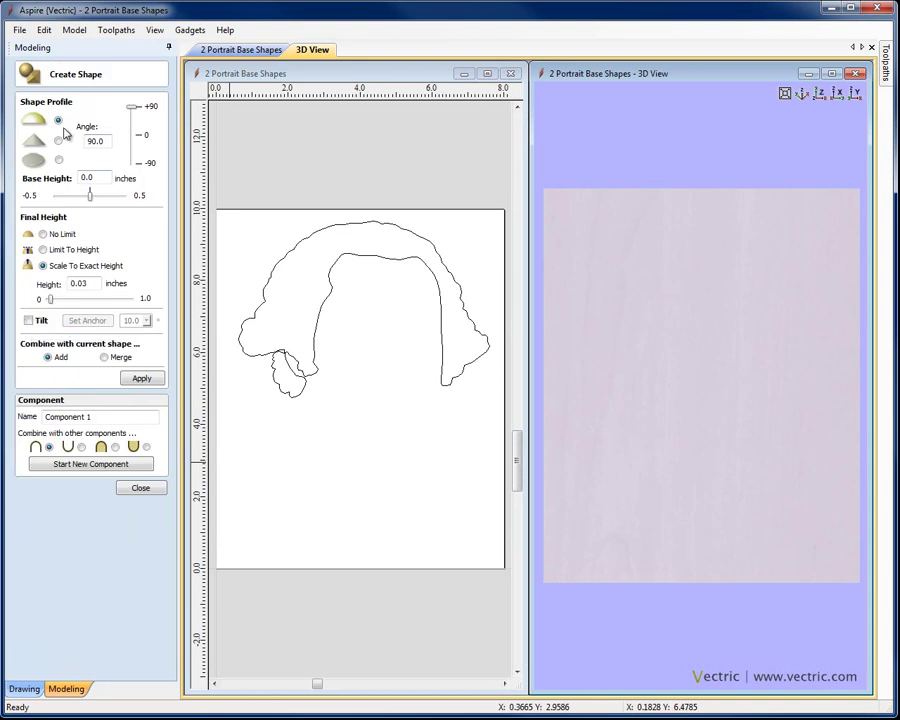
pyautogui.click(268, 291)
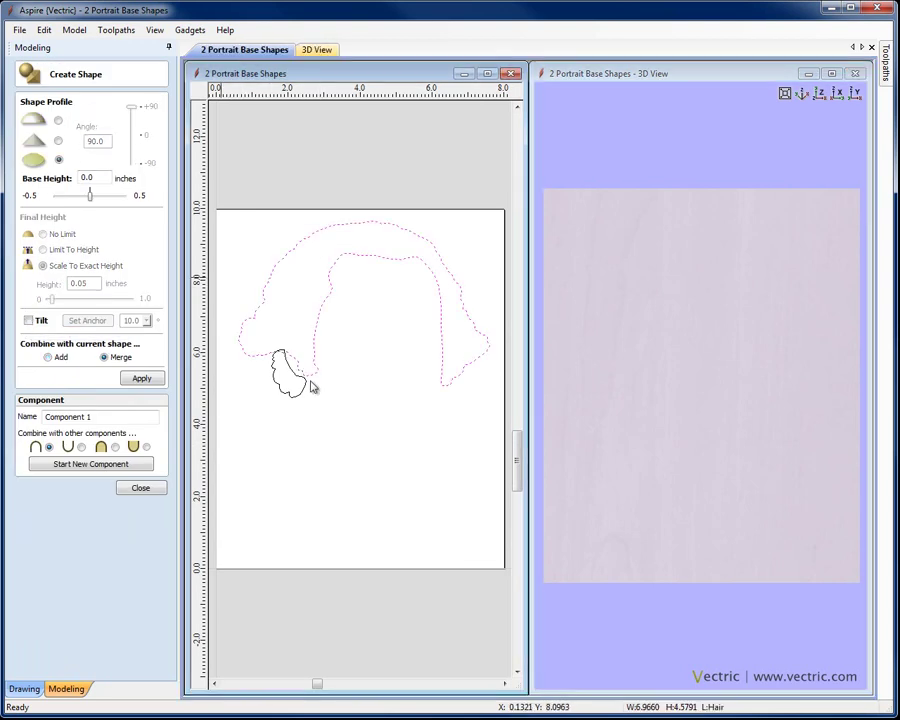
pyautogui.click(58, 121)
pyautogui.moveTo(112, 416); pyautogui.dragTo(14, 408)
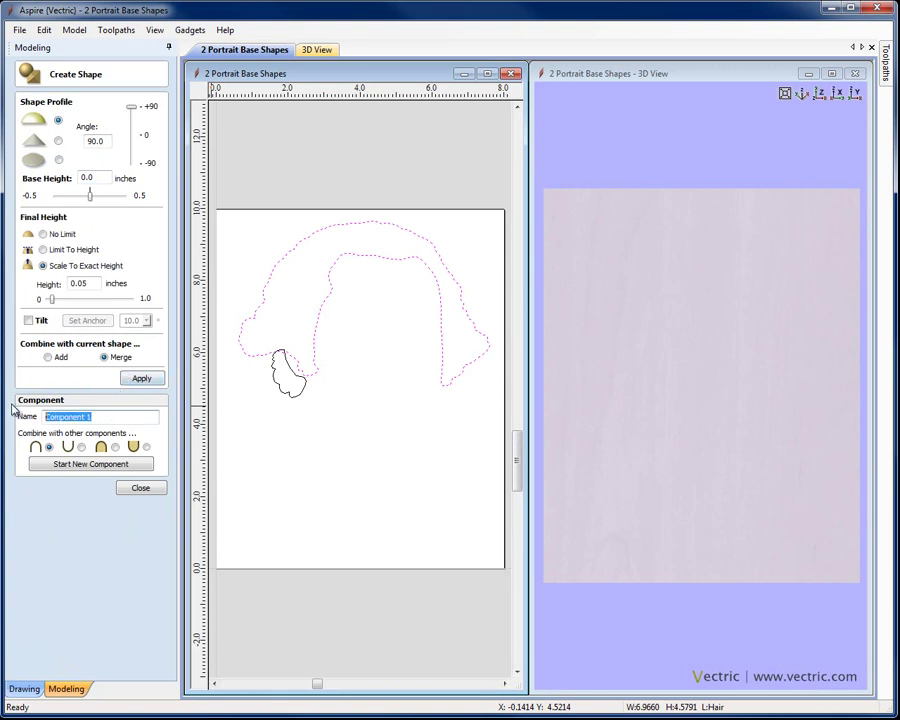
pyautogui.write('Main Hair')
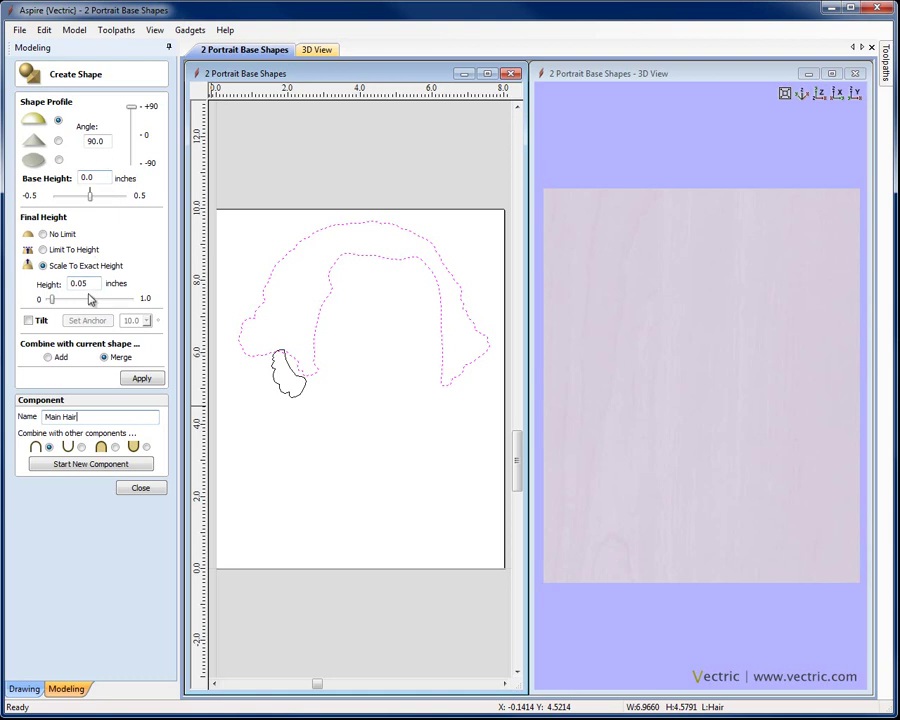
pyautogui.moveTo(87, 285); pyautogui.dragTo(66, 287)
pyautogui.write('0.')
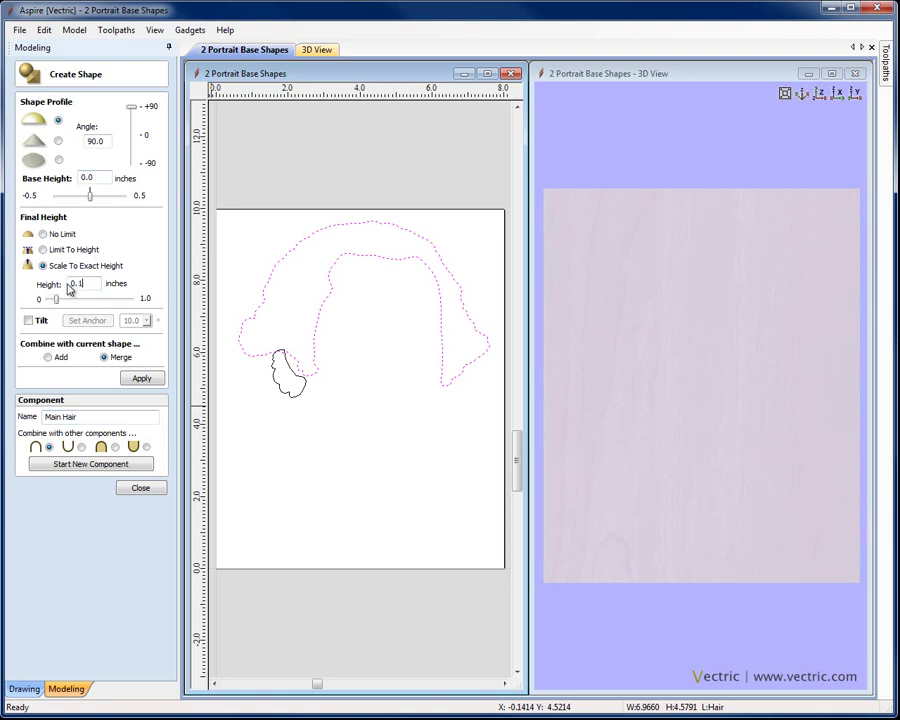
pyautogui.write('1')
pyautogui.click(160, 380)
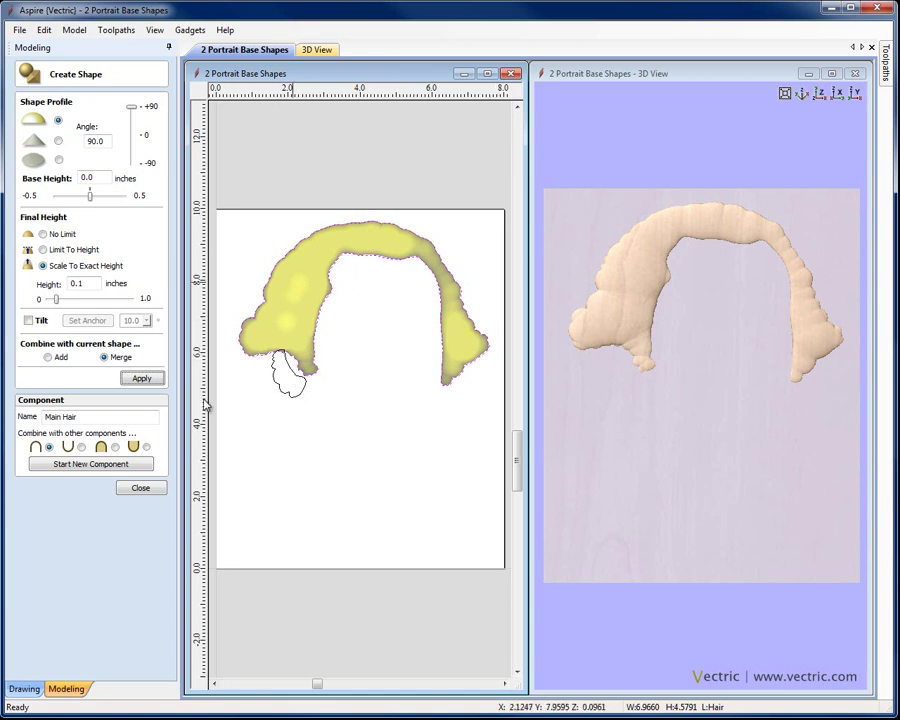
# Start a new component from the small curl under the hair, rounded and 0.04 inches high.
pyautogui.click(85, 465)
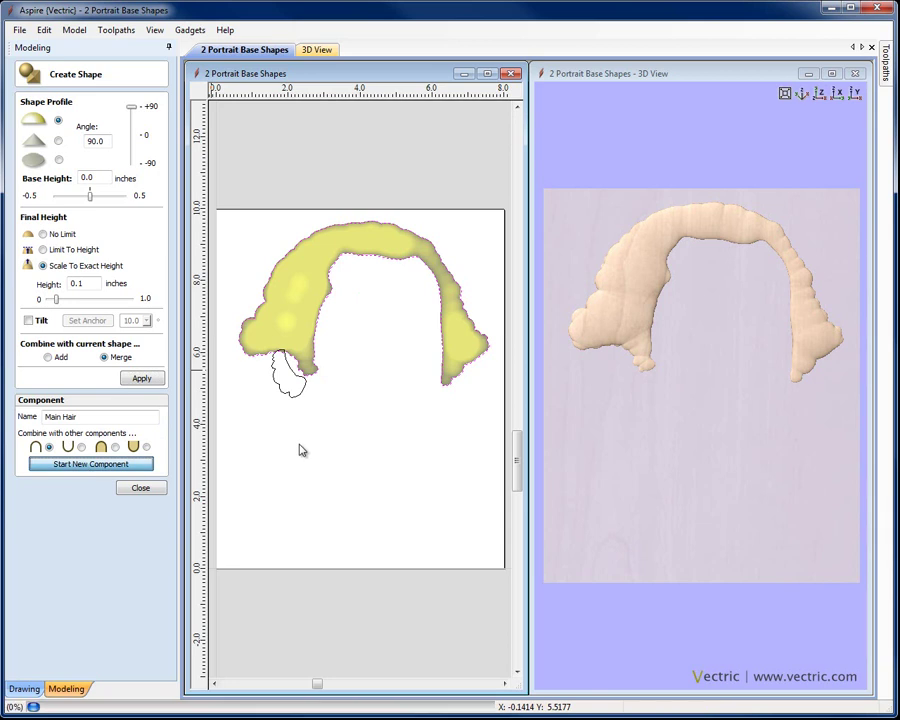
pyautogui.click(289, 393)
pyautogui.click(58, 159)
pyautogui.click(58, 120)
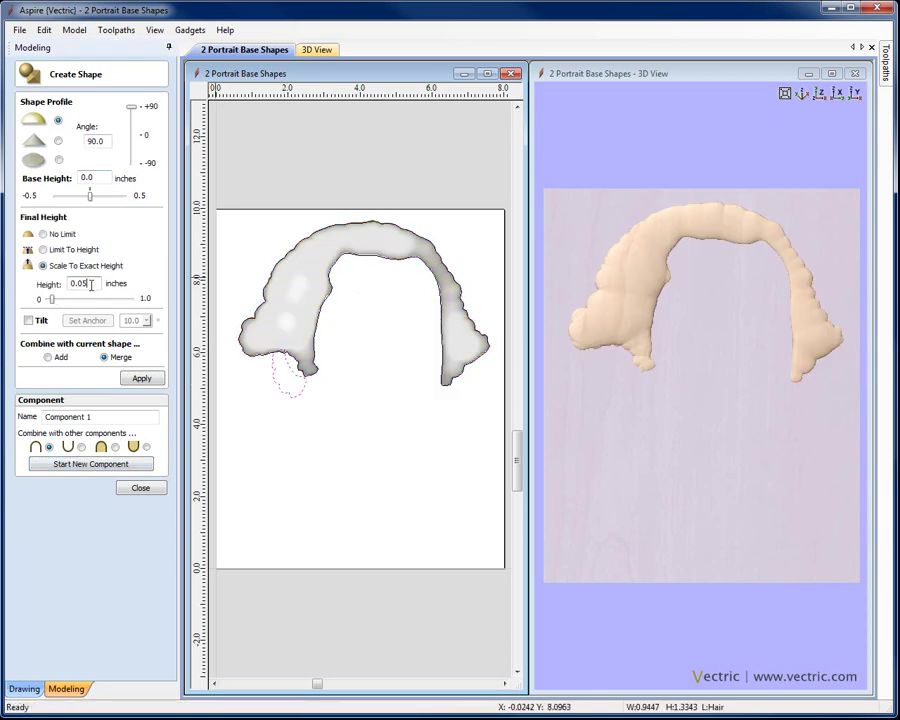
pyautogui.click(140, 379)
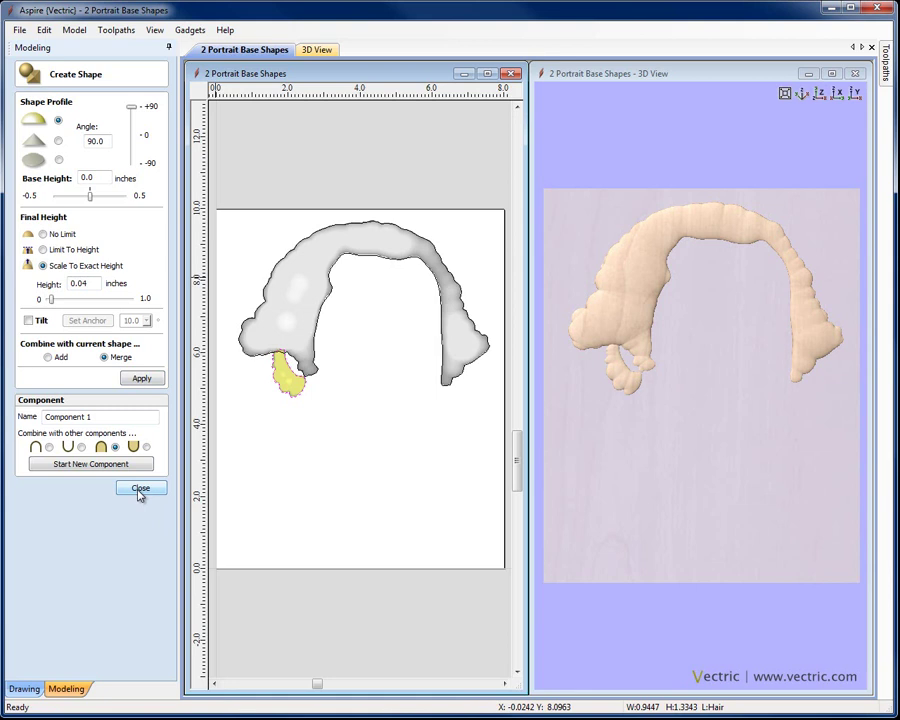
pyautogui.click(140, 490)
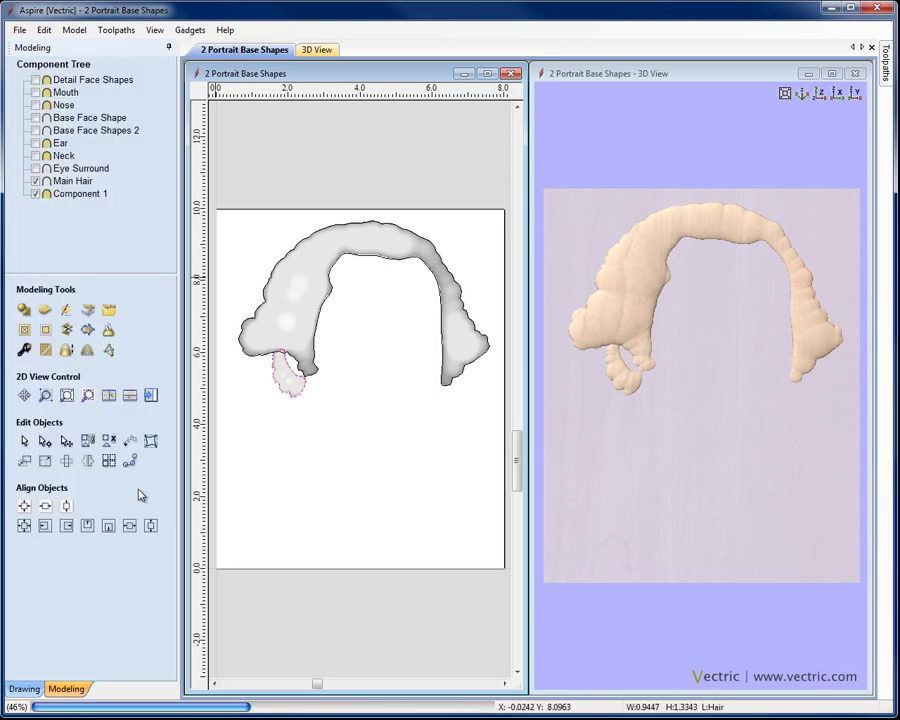
# Hide the Main Hair and Component 1 shapes, and make Clothes the active layer.
pyautogui.click(35, 193)
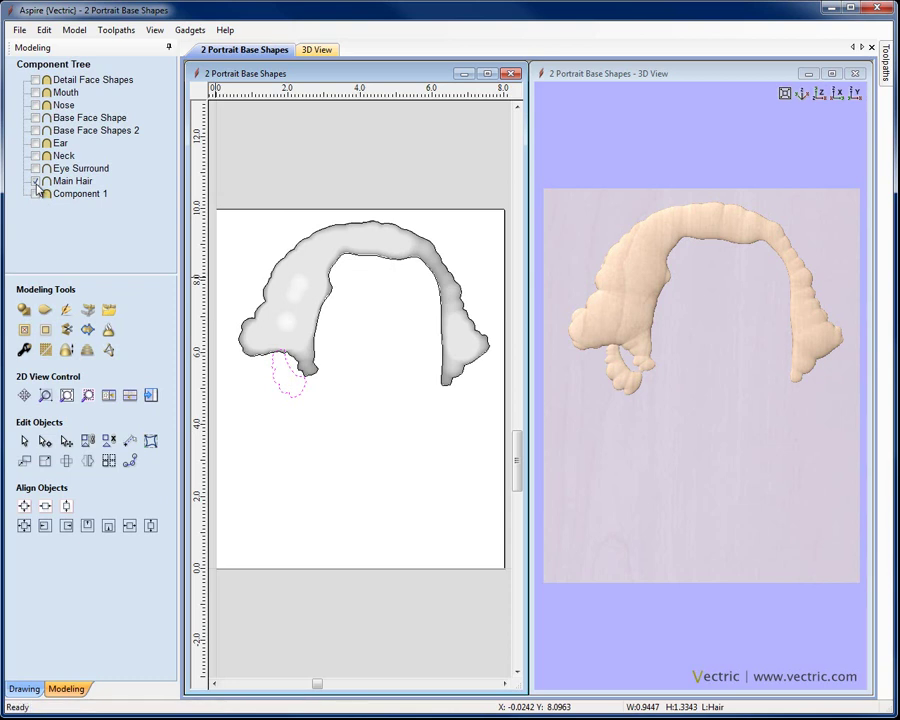
pyautogui.click(35, 181)
pyautogui.click(24, 688)
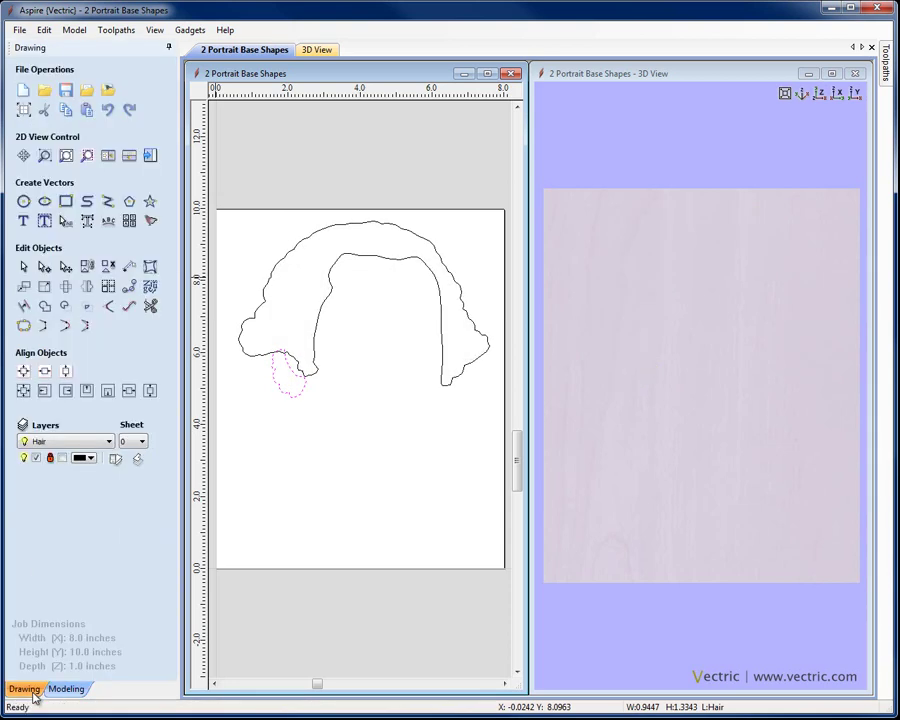
pyautogui.click(70, 441)
pyautogui.click(72, 516)
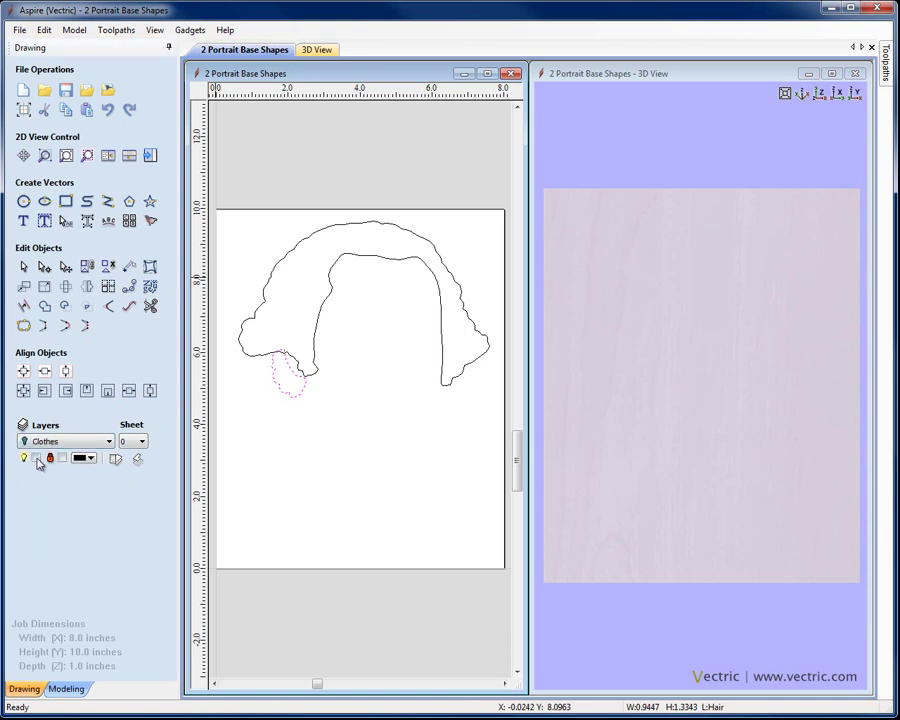
# Hide the Hair layer and zoom out so the clothing outlines fill the view.
pyautogui.click(114, 459)
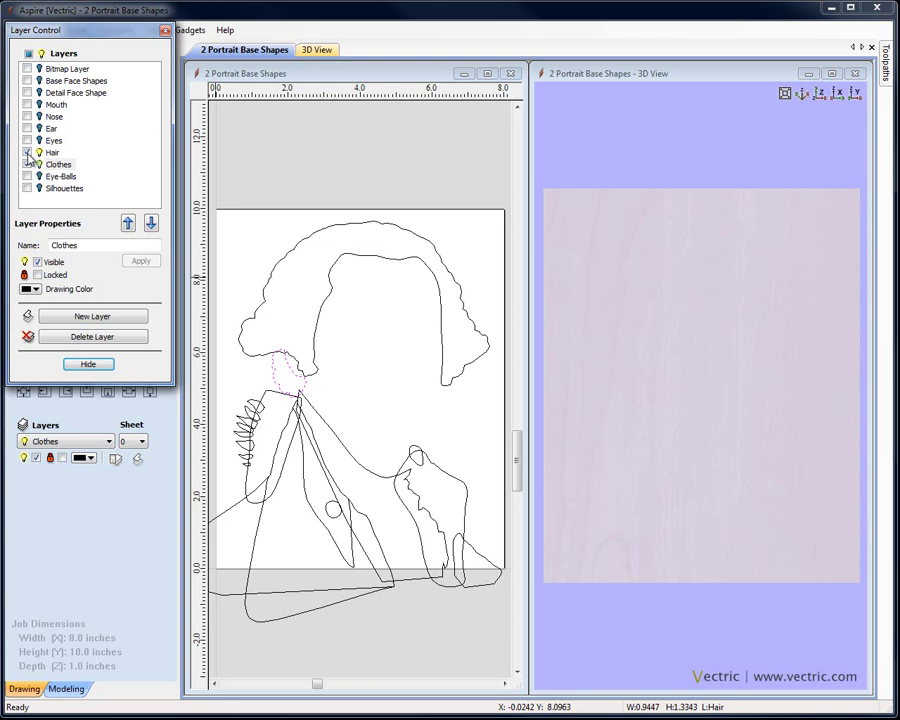
pyautogui.click(27, 153)
pyautogui.click(88, 364)
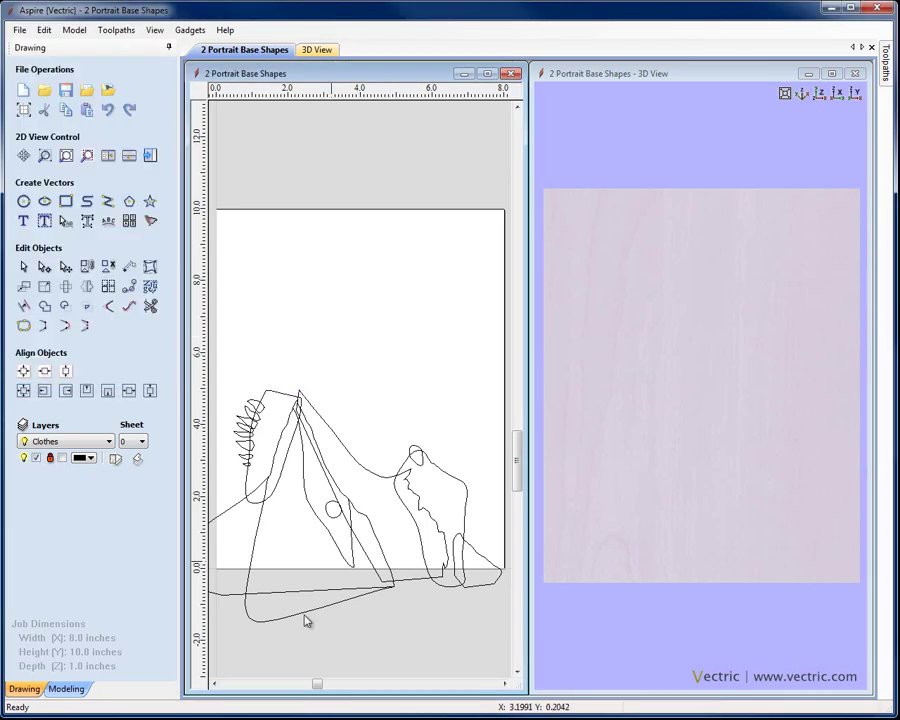
pyautogui.scroll(-2, 333, 497)
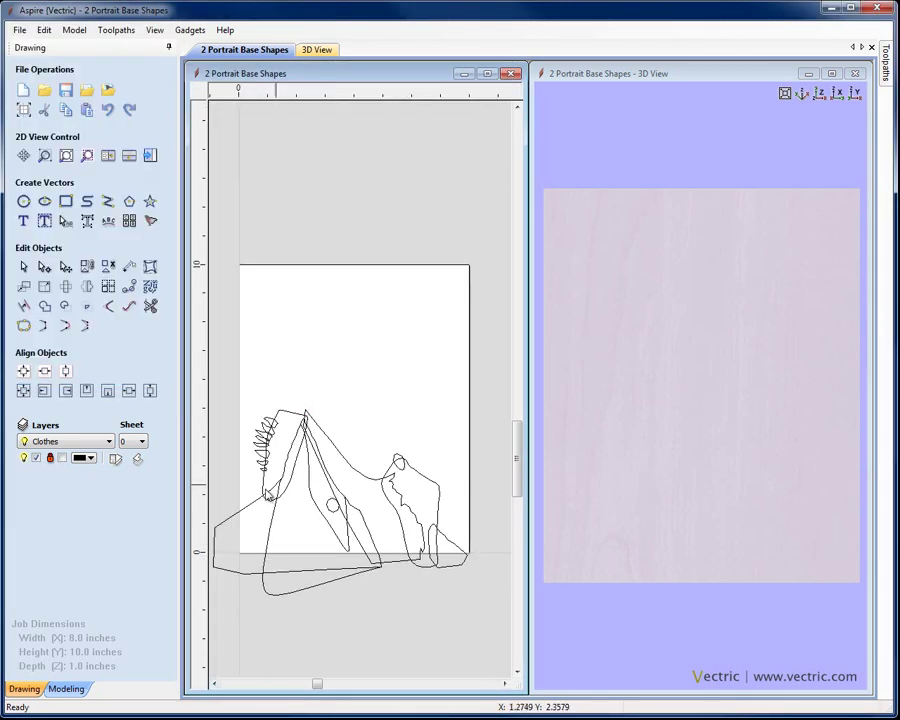
pyautogui.click(215, 685)
pyautogui.click(215, 686)
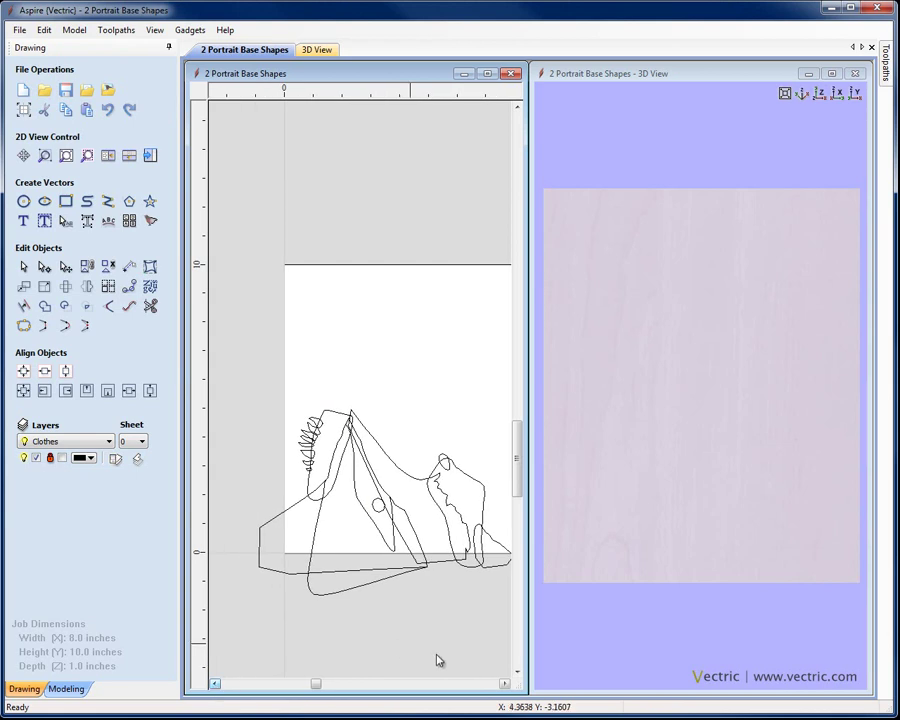
pyautogui.click(503, 685)
pyautogui.click(66, 689)
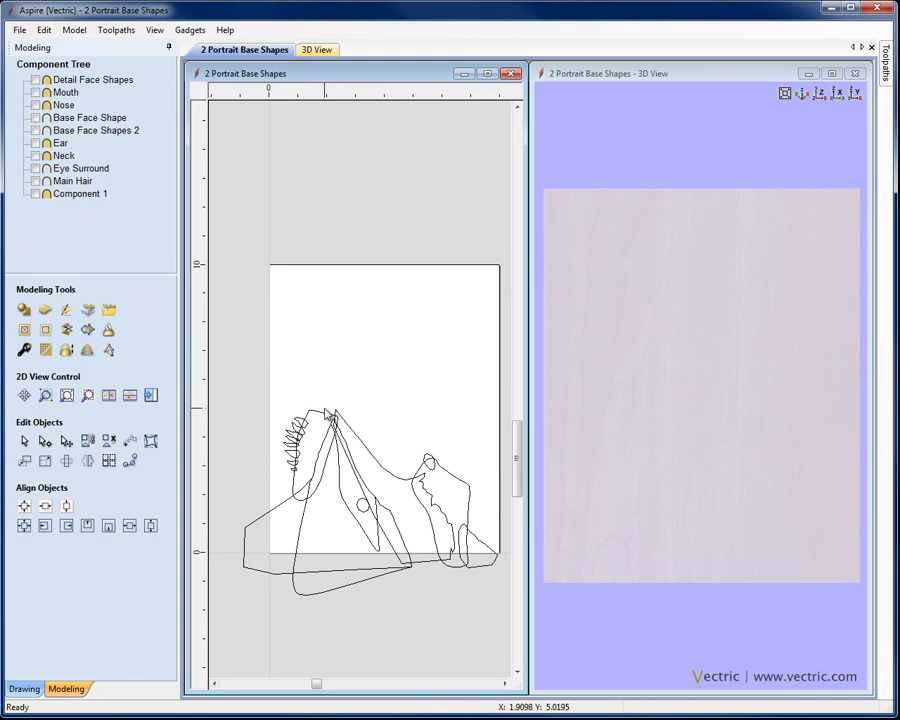
# Try the collar, coat and face curves, ending with the spiky hair-edge outline selected.
pyautogui.click(321, 415)
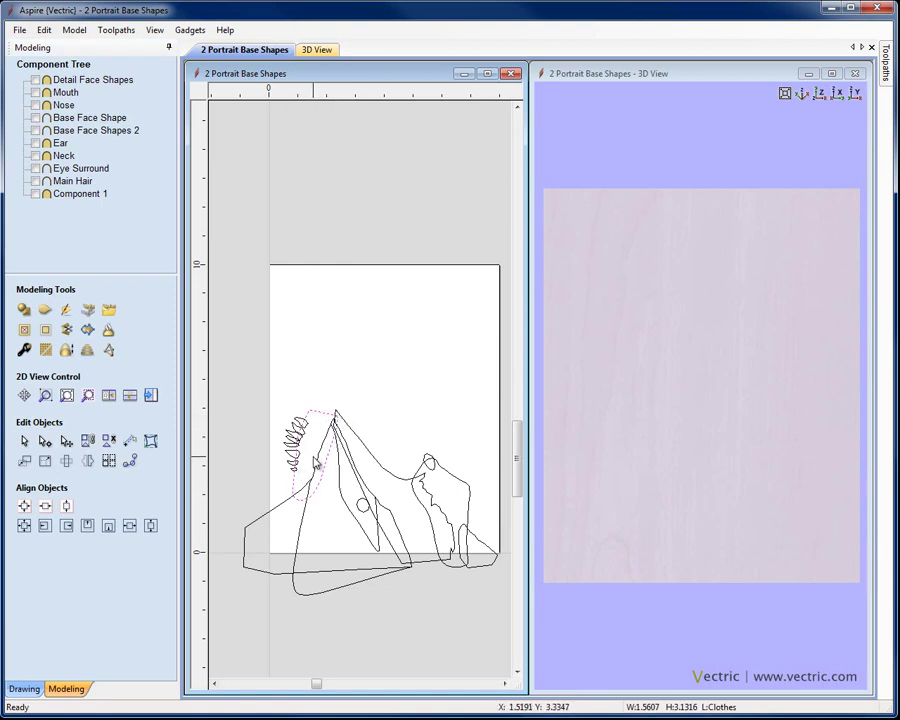
pyautogui.keyDown('shift'); pyautogui.click(303, 540); pyautogui.keyUp('shift')
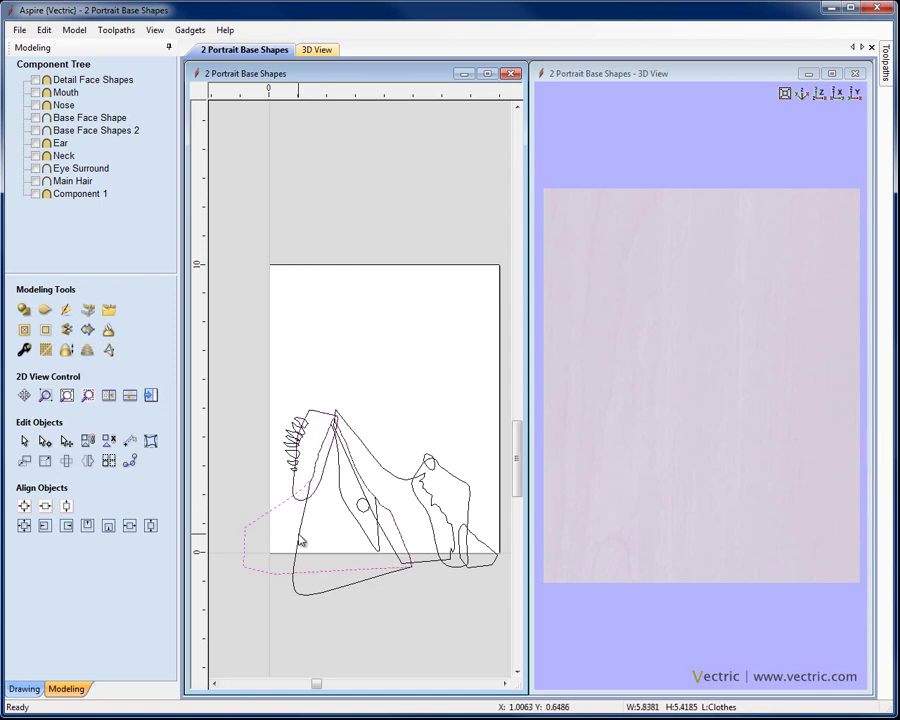
pyautogui.click(373, 541)
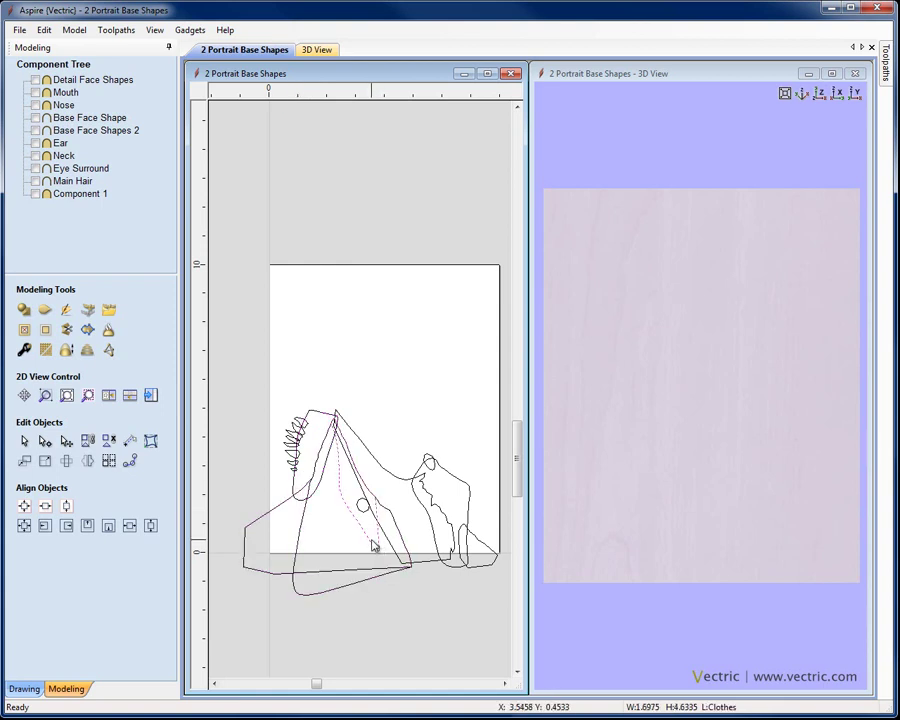
pyautogui.click(428, 566)
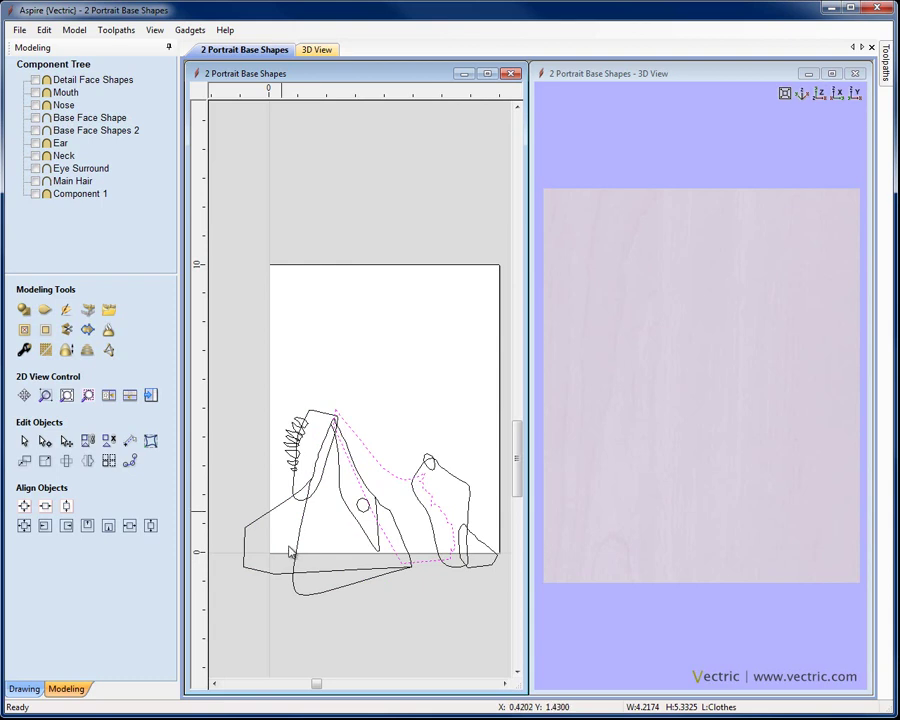
pyautogui.click(296, 440)
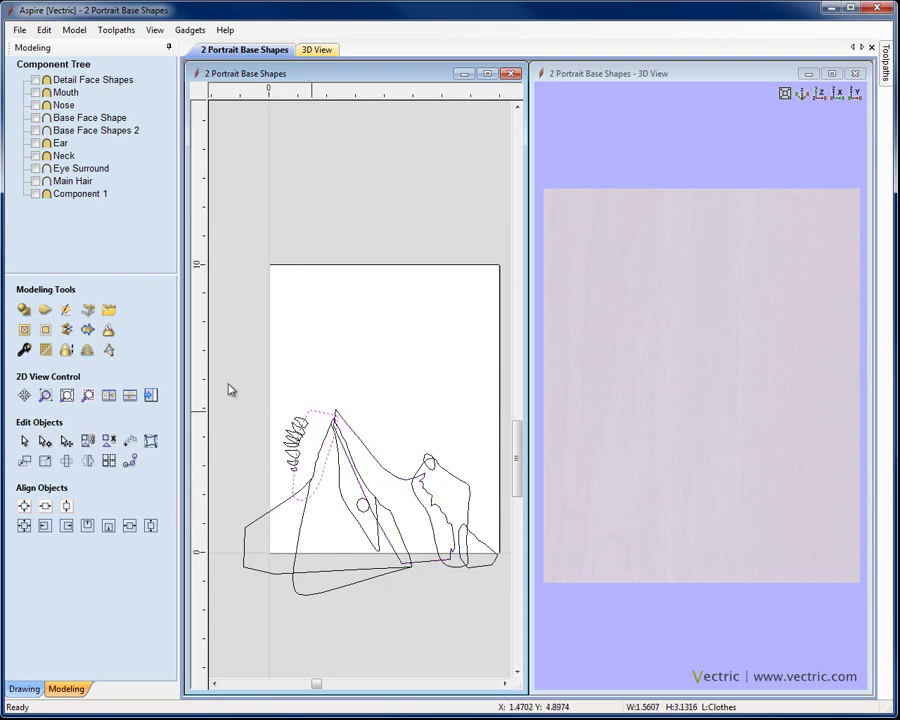
# Create a rounded shape from the hair edge, apply a new height, and name it Hair Surround.
pyautogui.click(25, 330)
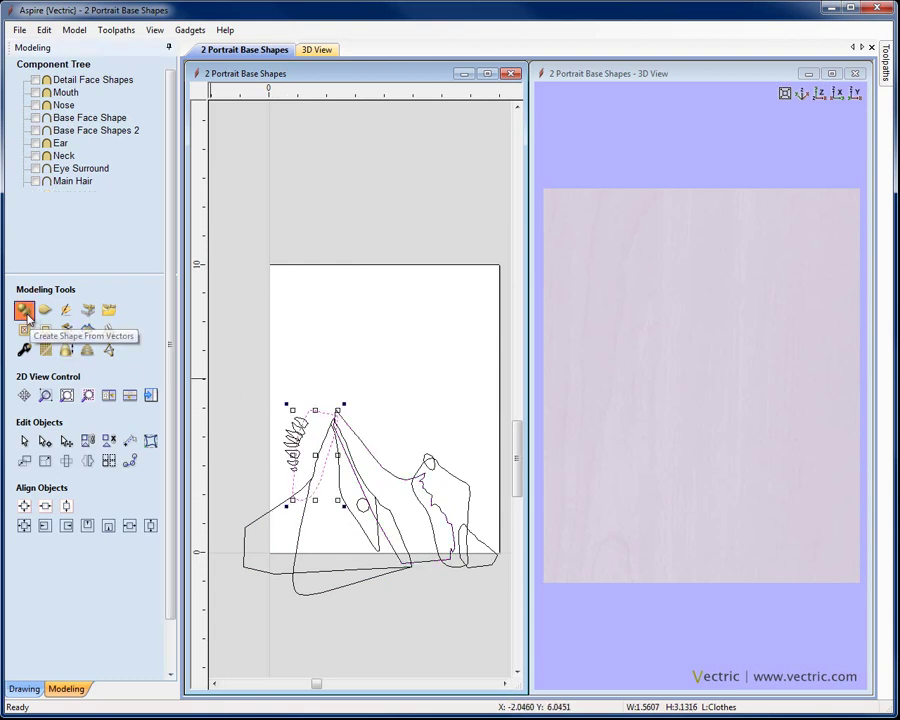
pyautogui.click(58, 121)
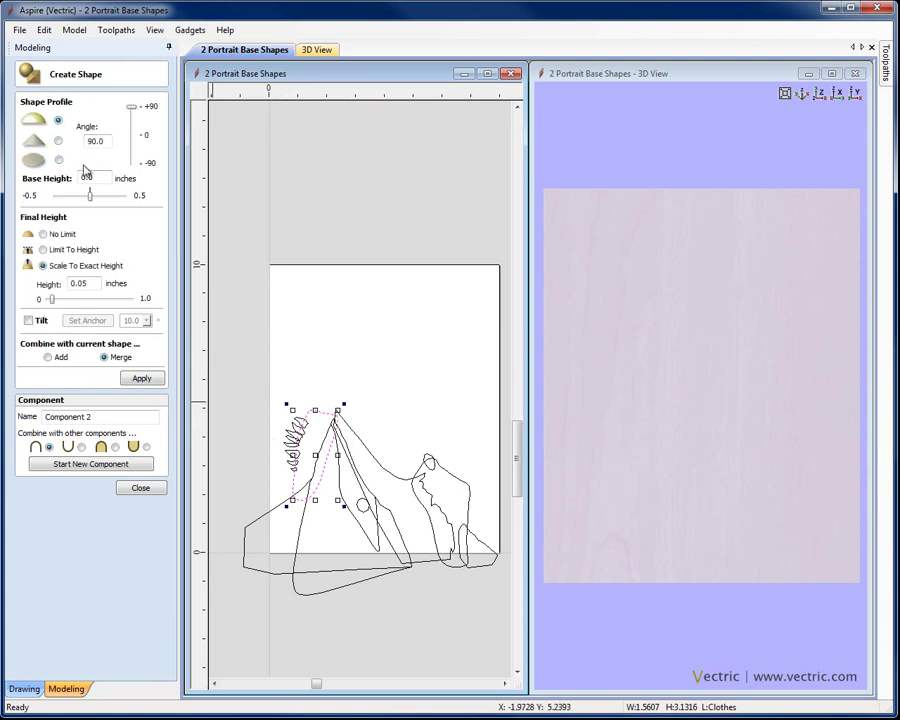
pyautogui.moveTo(88, 284); pyautogui.dragTo(60, 287)
pyautogui.write('0.')
pyautogui.click(135, 381)
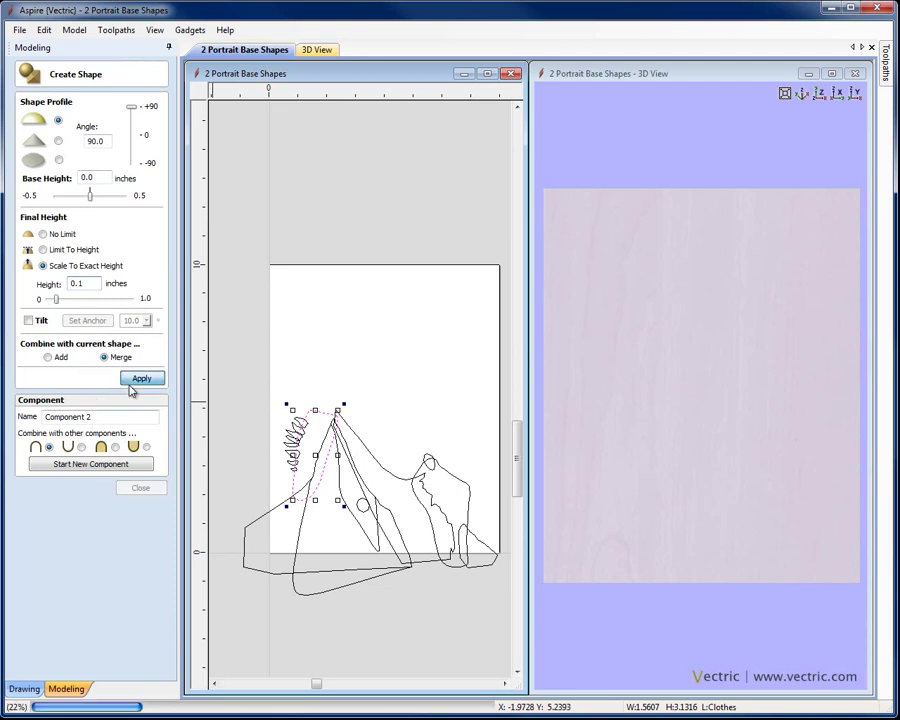
pyautogui.moveTo(115, 422); pyautogui.dragTo(13, 417)
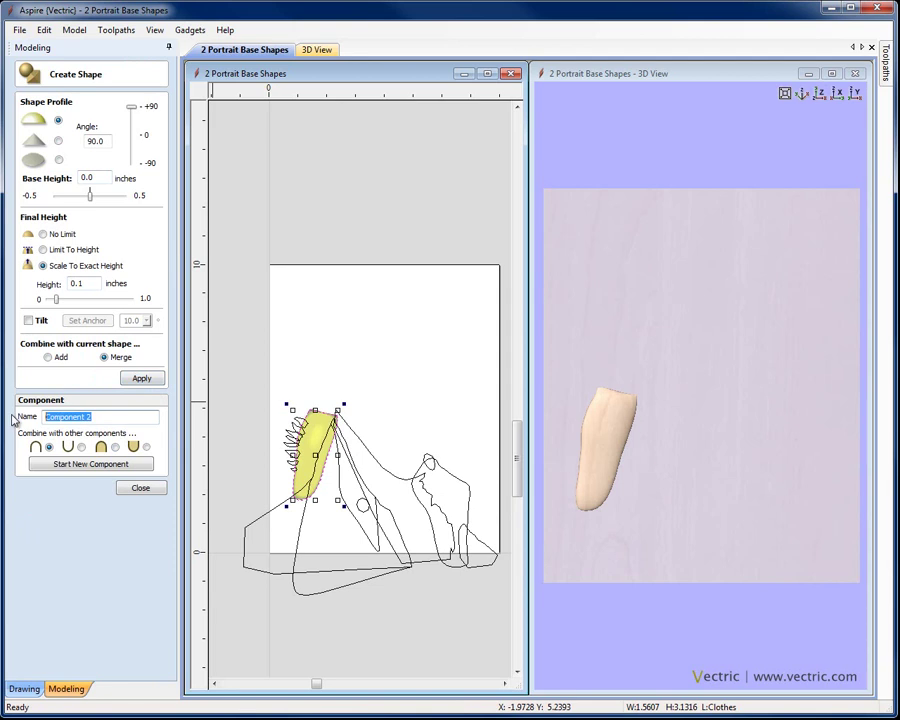
pyautogui.write('Hair Surround')
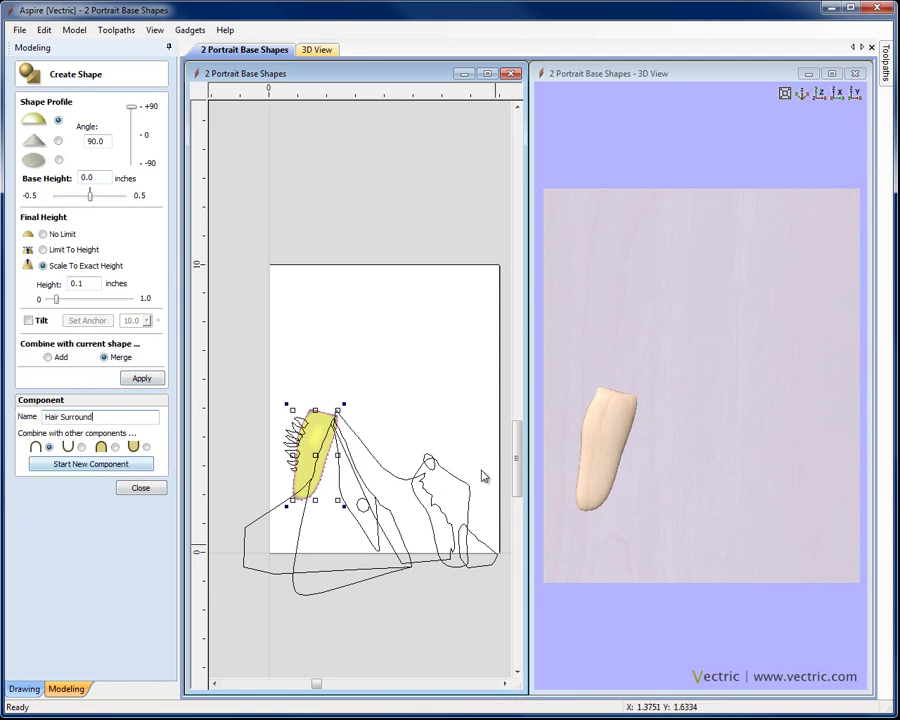
# Reselect the hair edge, reapply the rounded profile, and rebuild the shape at 0.04 inches.
pyautogui.click(228, 338)
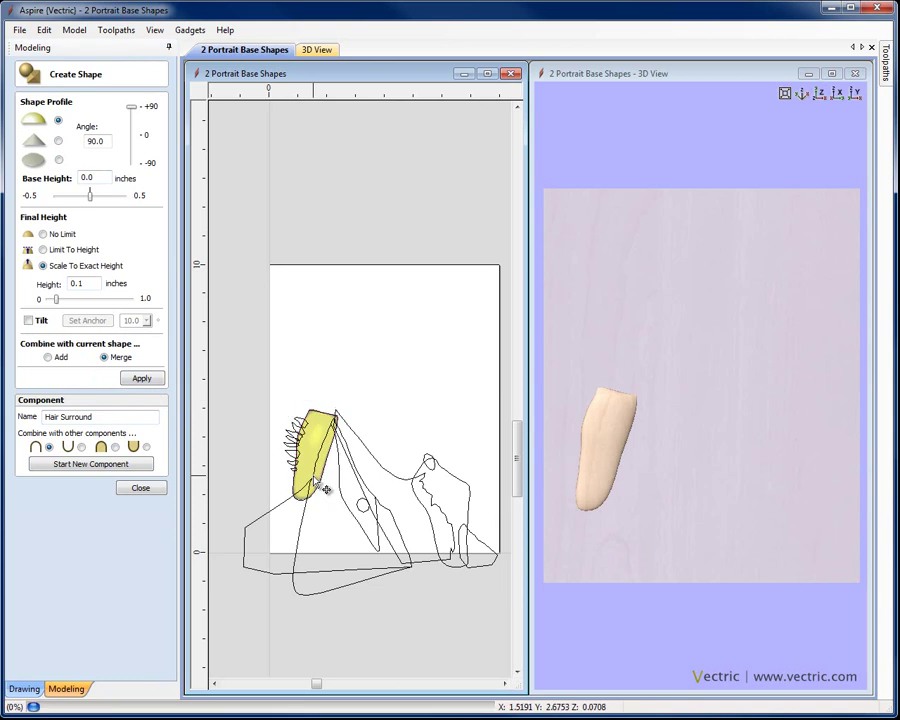
pyautogui.click(58, 160)
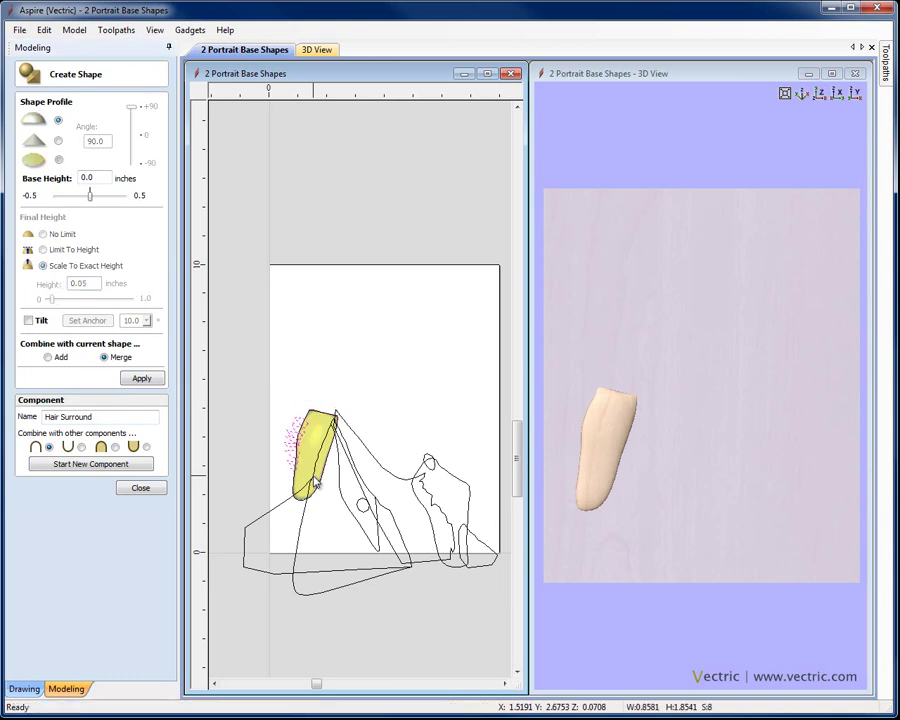
pyautogui.click(58, 120)
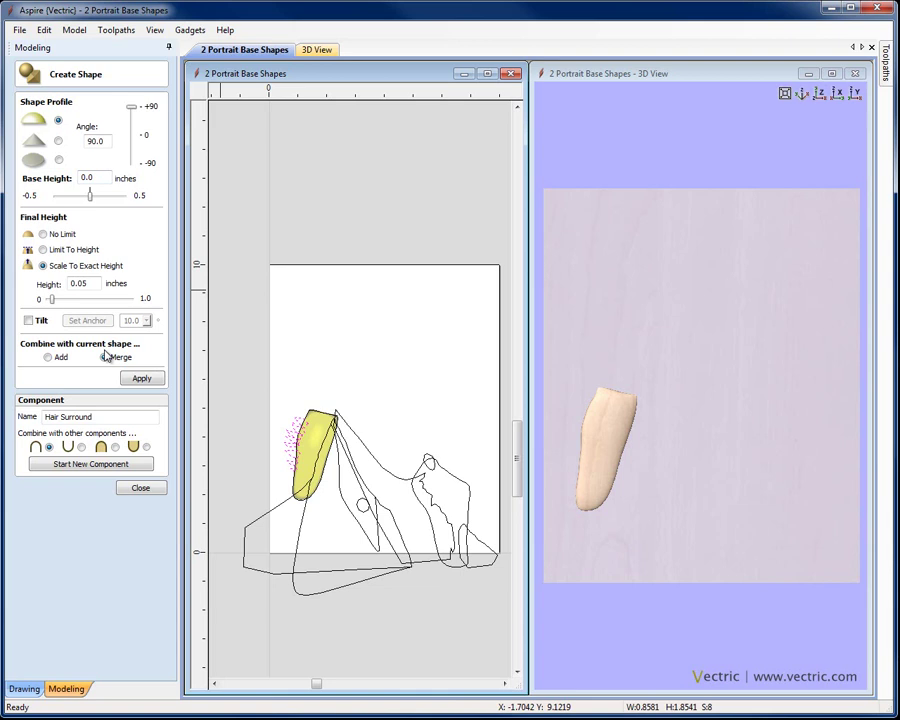
pyautogui.click(139, 384)
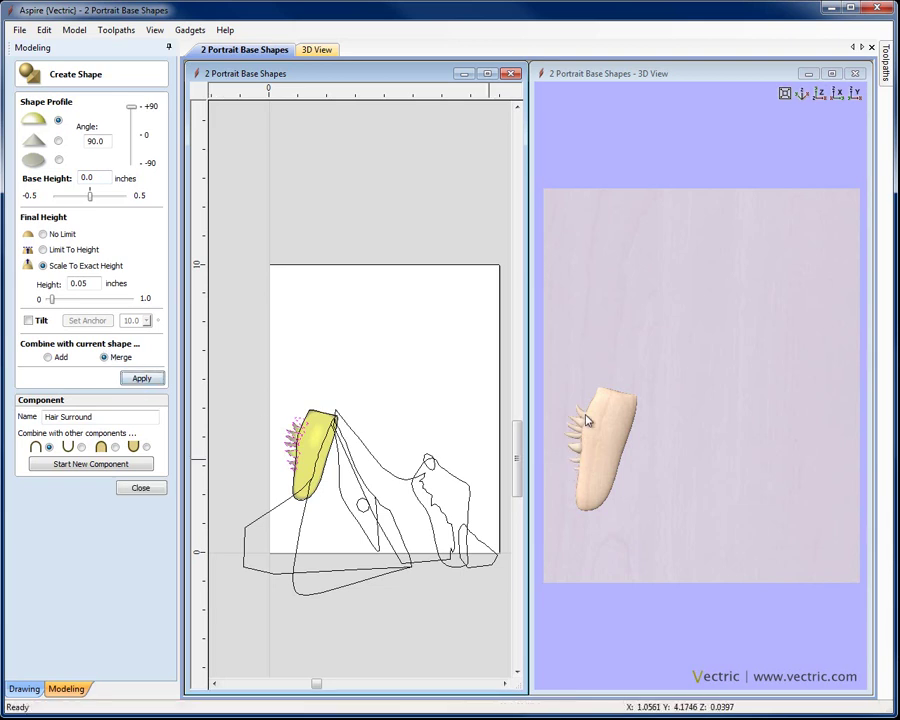
pyautogui.click(90, 283)
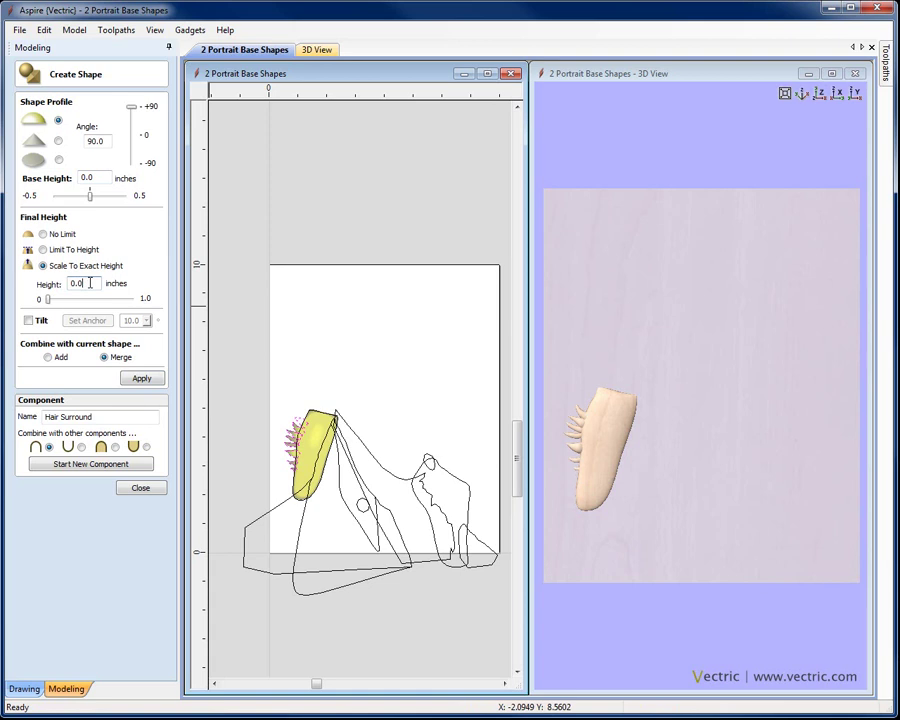
pyautogui.press('Return')
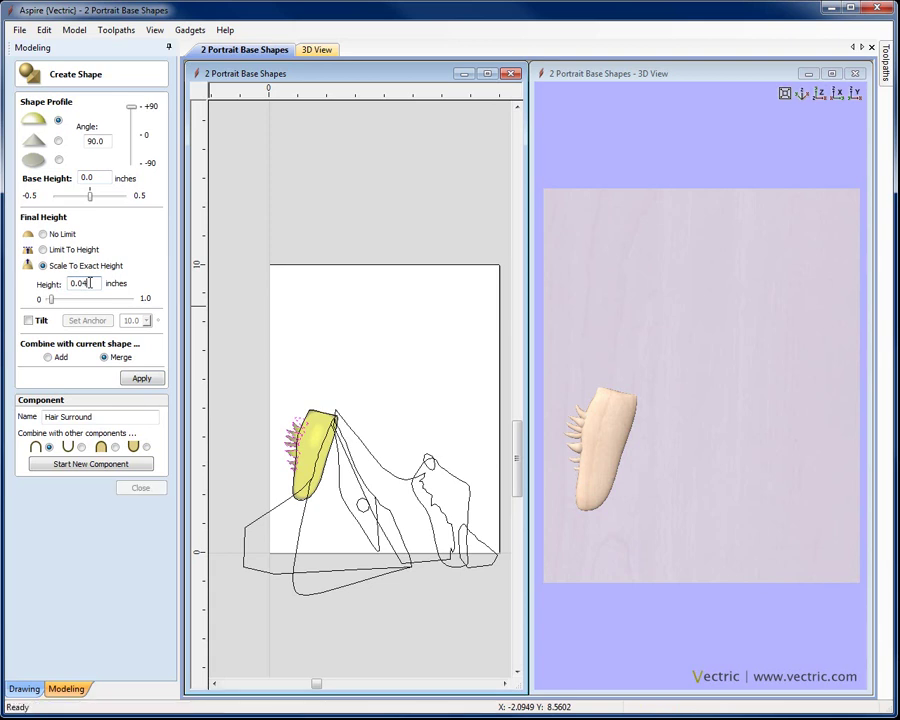
# Lower the Hair Surround height to 0.03 inches and rebuild it.
pyautogui.click(675, 484)
pyautogui.scroll(5, 725, 402)
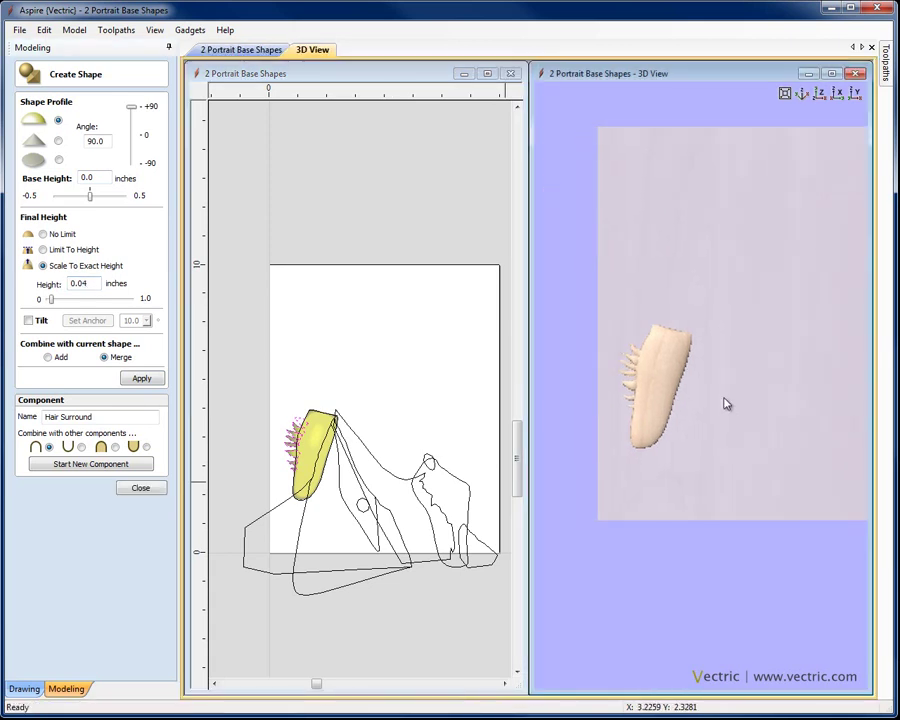
pyautogui.scroll(-2, 760, 370)
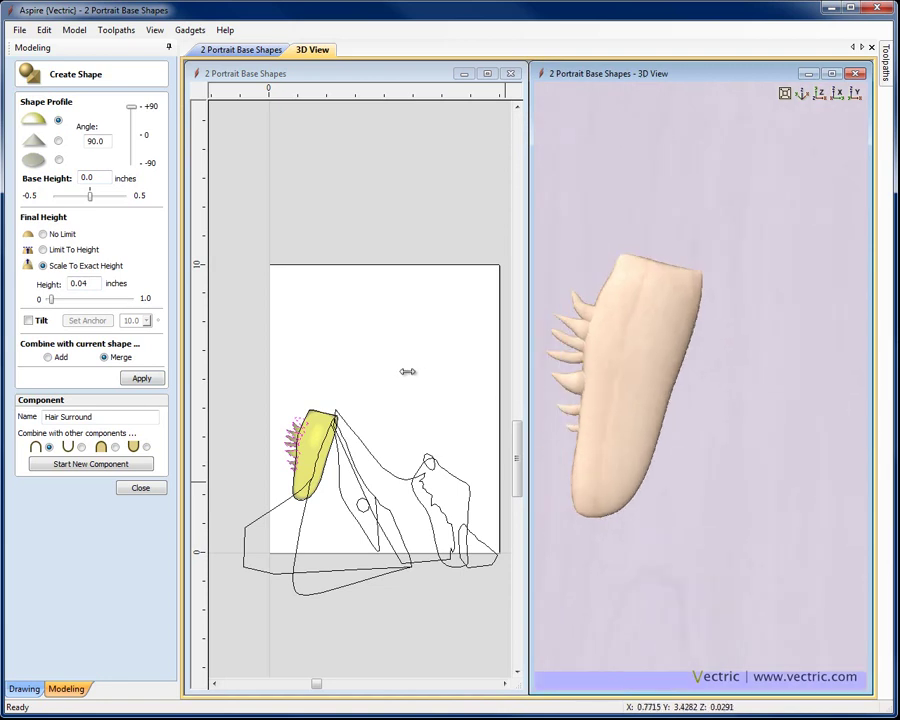
pyautogui.click(104, 284)
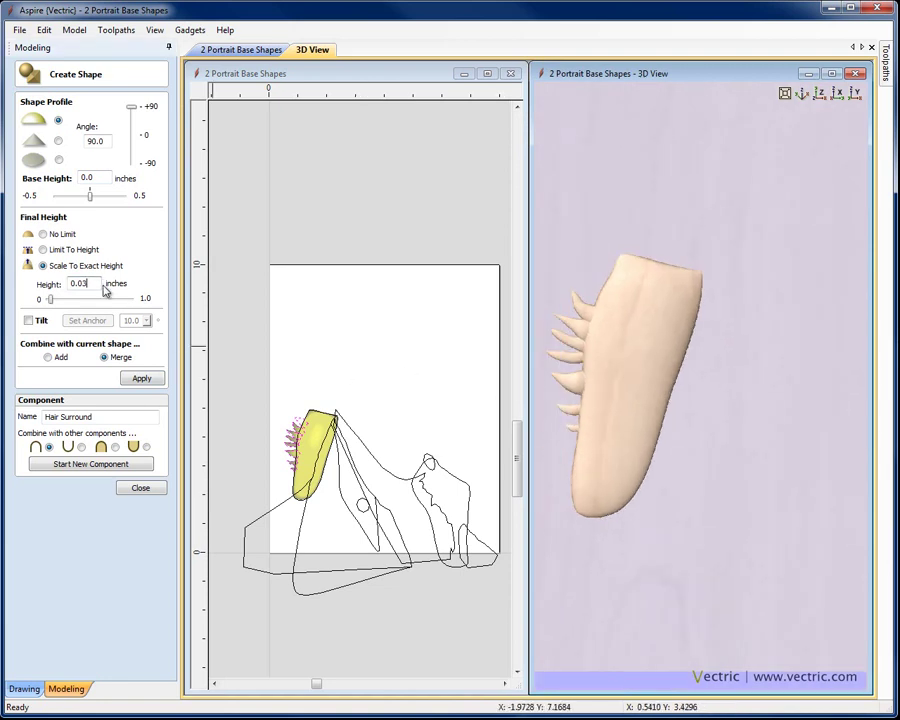
pyautogui.press('Return')
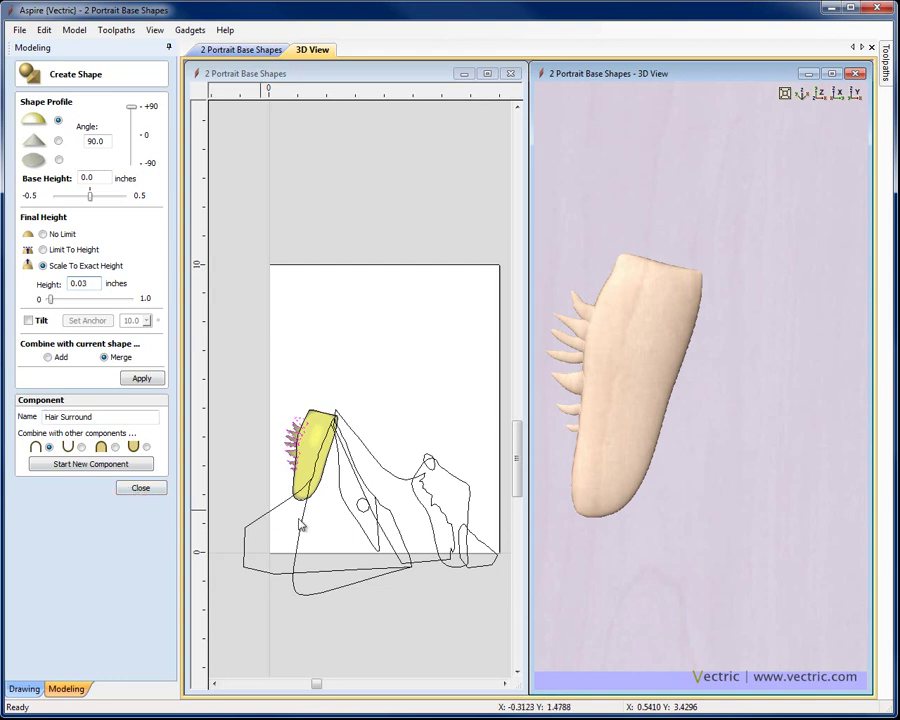
# Start a new component, clear the trial name, and select the left shoulder outline.
pyautogui.click(112, 465)
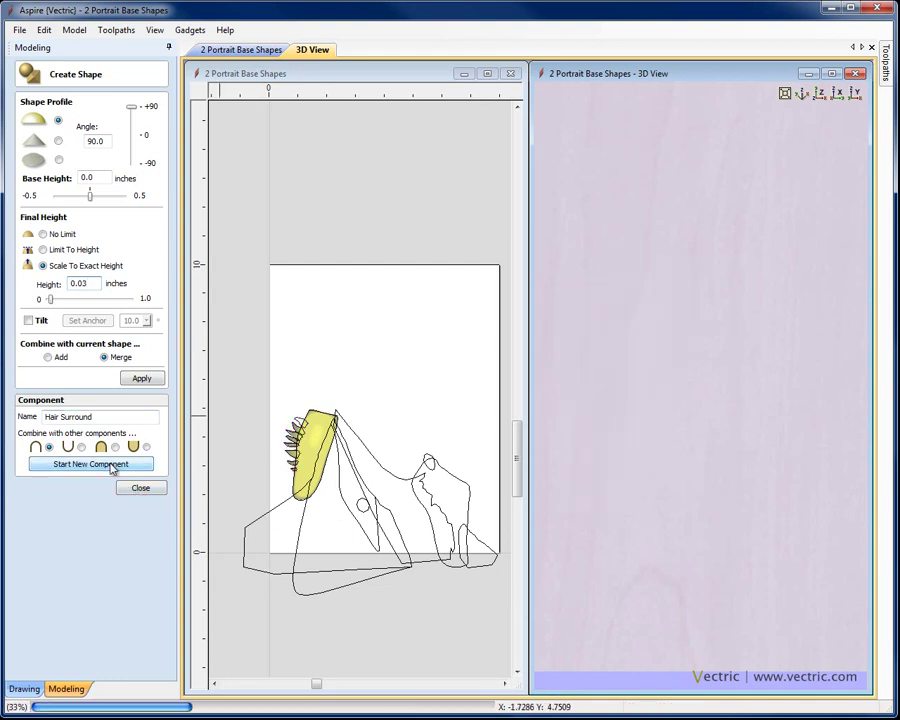
pyautogui.click(50, 415)
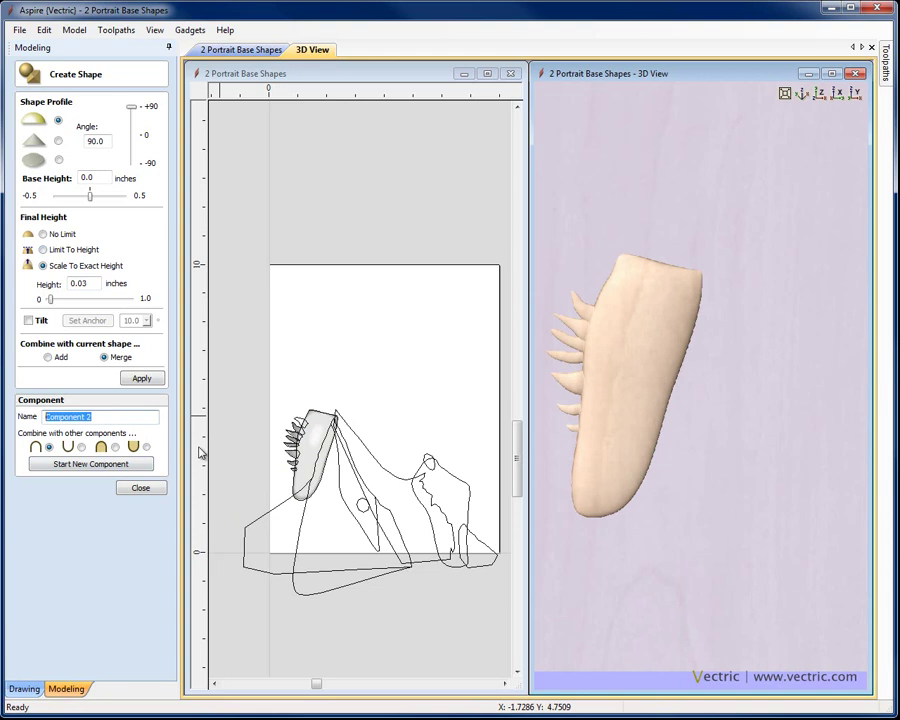
pyautogui.write('Clothes')
pyautogui.doubleClick(45, 417)
pyautogui.press('BackSpace')
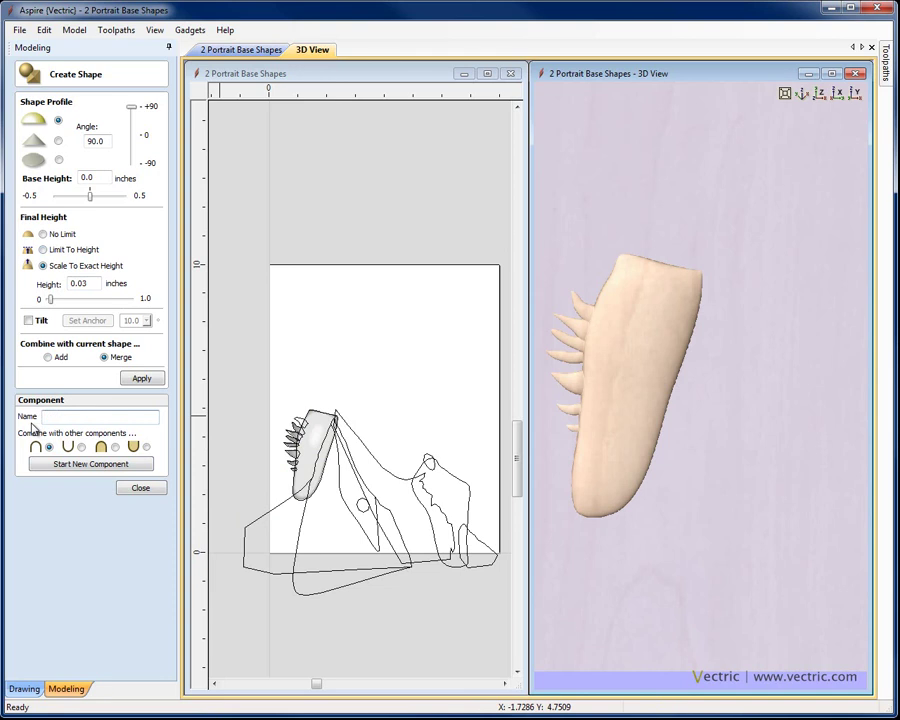
pyautogui.click(302, 522)
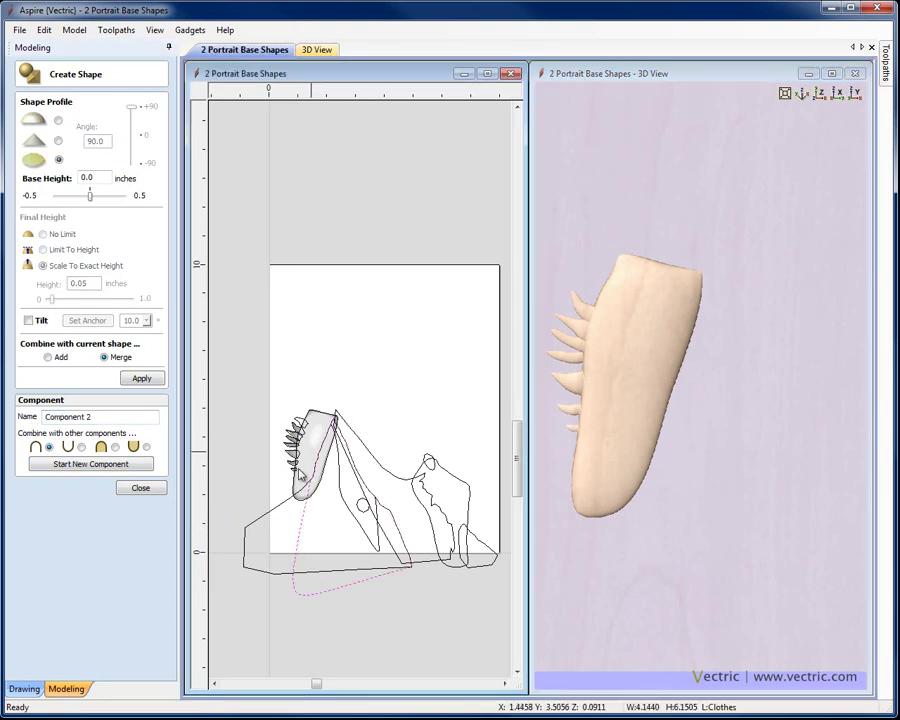
pyautogui.click(245, 525)
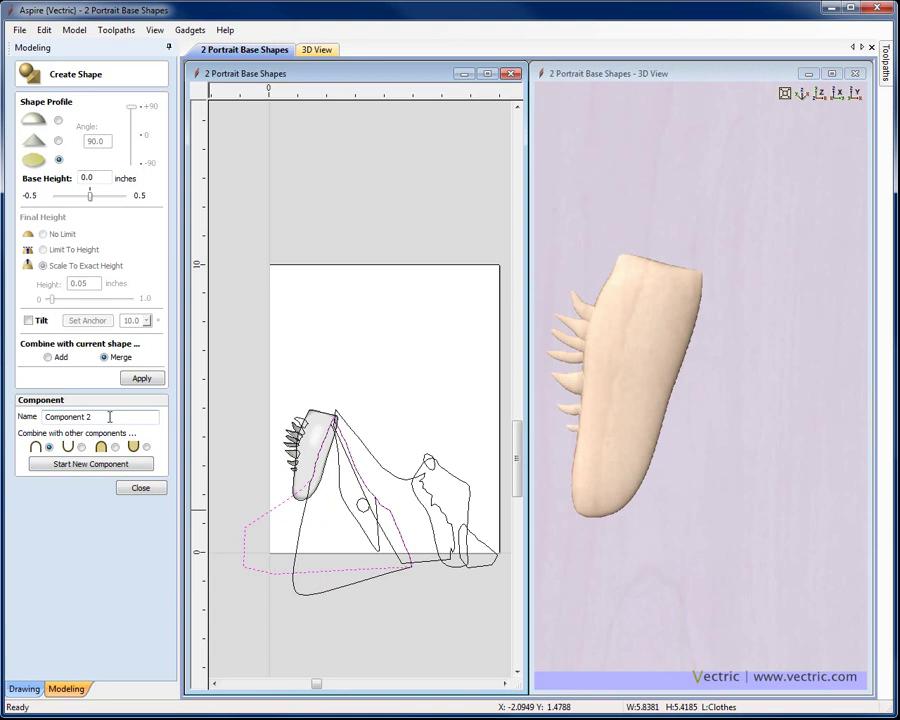
# Name it Front Shoulder, build it rounded at 0.05 inches, and set Merge Highest.
pyautogui.moveTo(110, 417); pyautogui.dragTo(21, 437)
pyautogui.write('Front Shoulder')
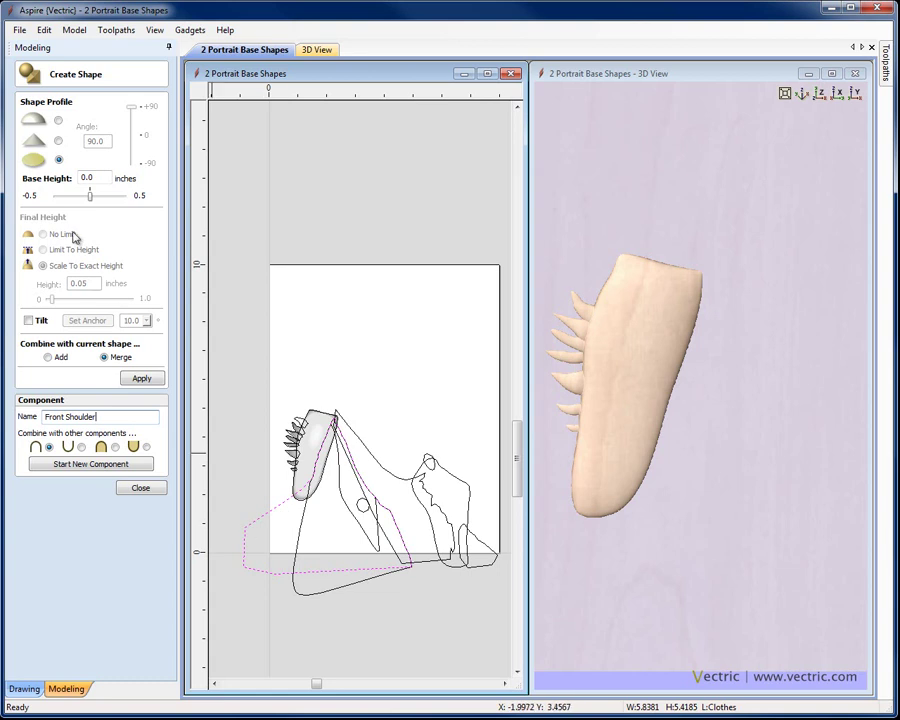
pyautogui.click(58, 122)
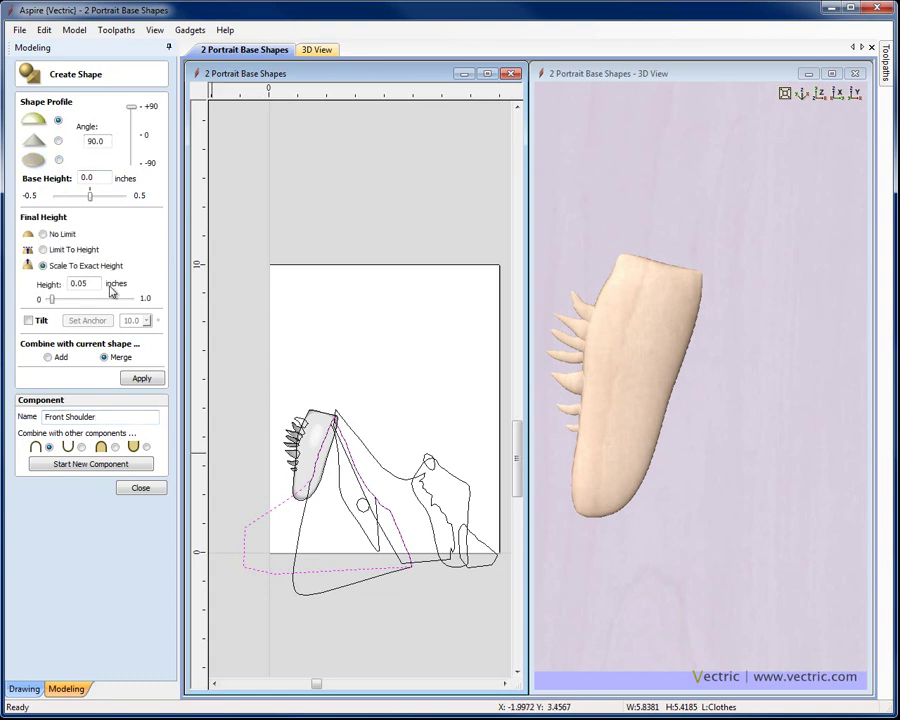
pyautogui.click(142, 380)
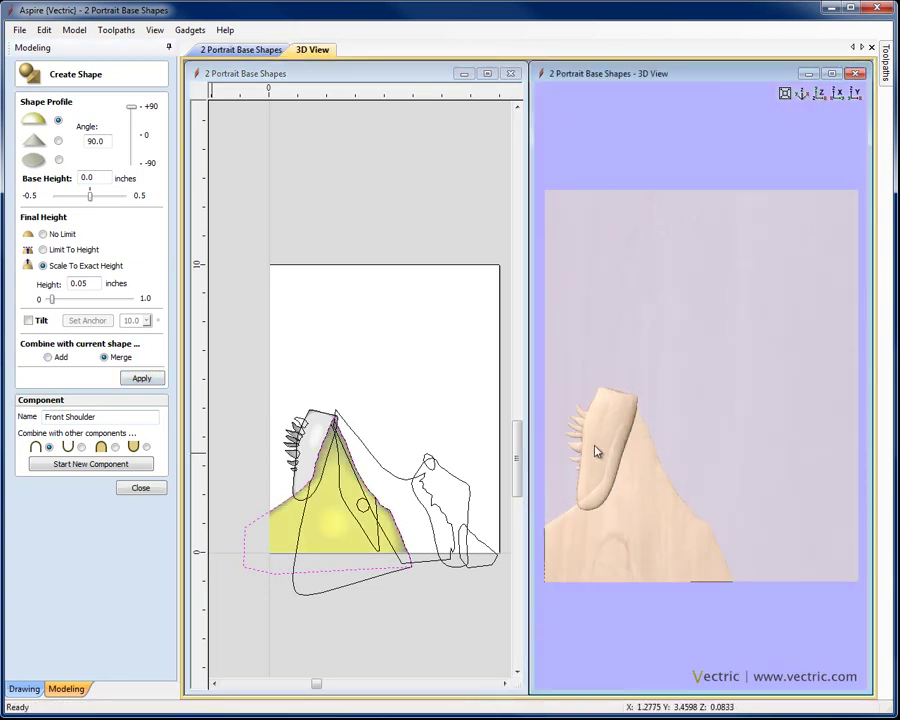
pyautogui.click(115, 448)
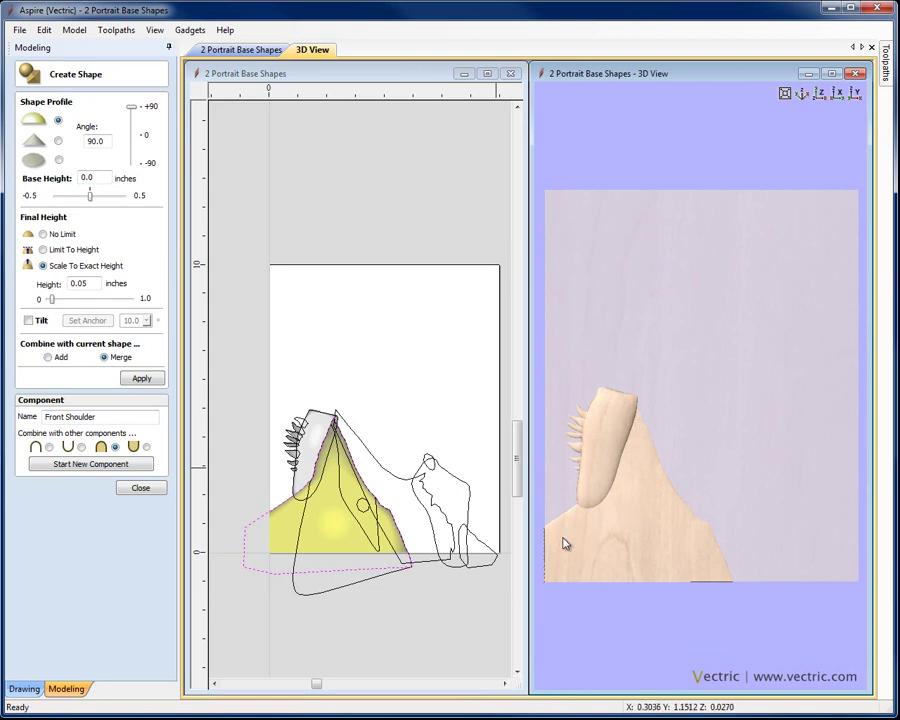
# Make the lower clothing outline a rounded shape added onto the relief, then select the shoulder's narrow fold outline.
pyautogui.click(302, 532)
pyautogui.click(306, 537)
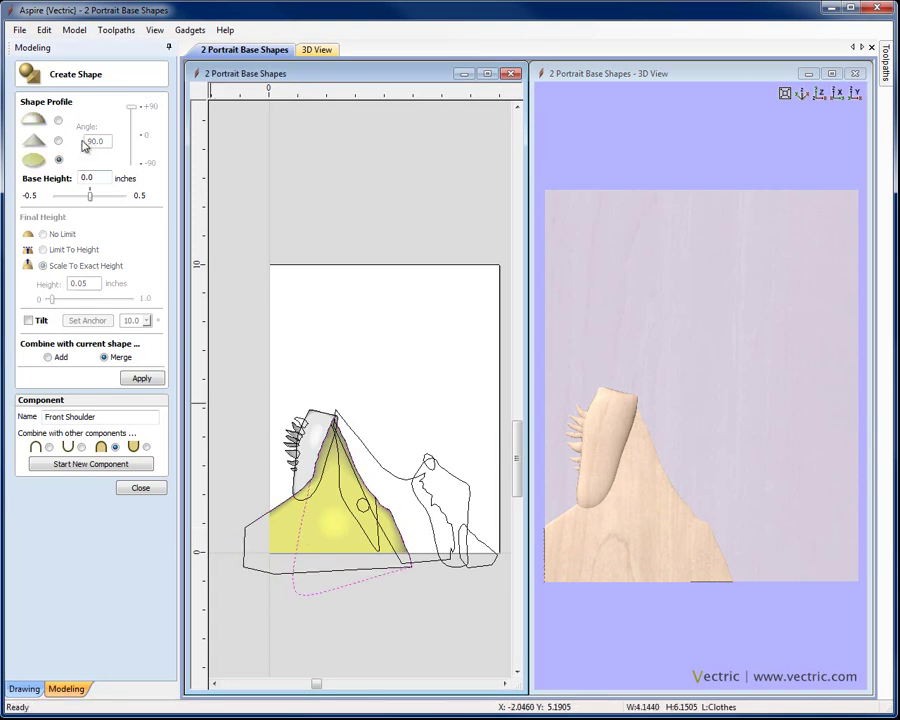
pyautogui.click(50, 117)
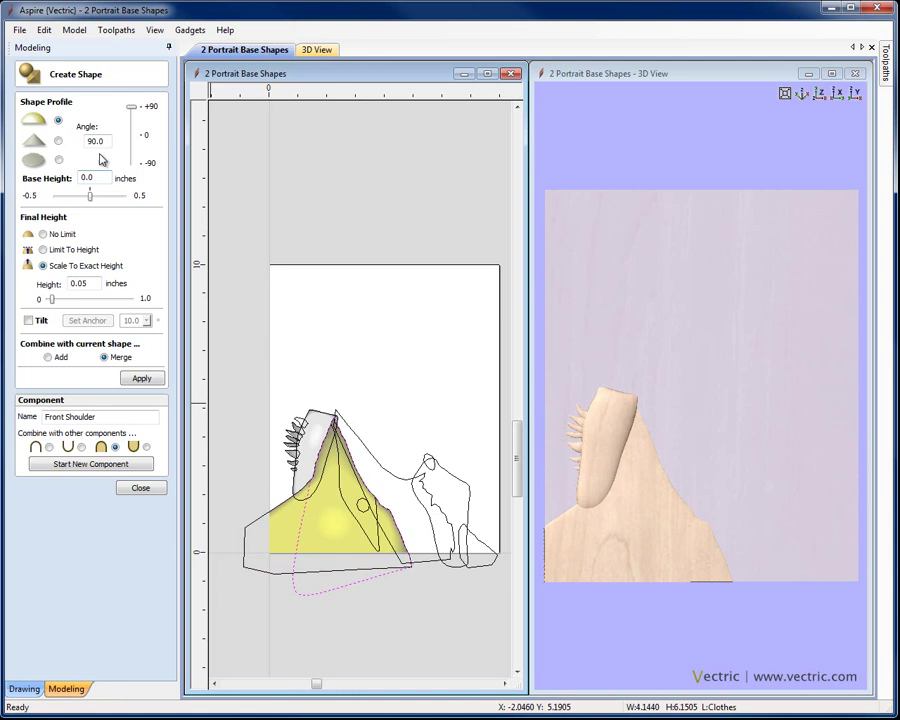
pyautogui.click(48, 358)
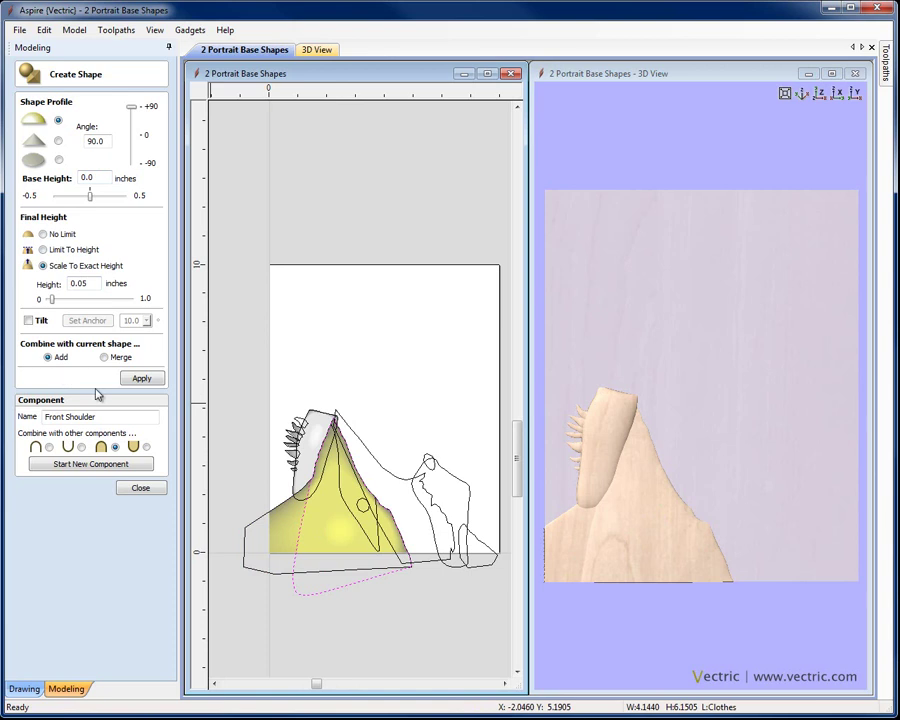
pyautogui.click(352, 522)
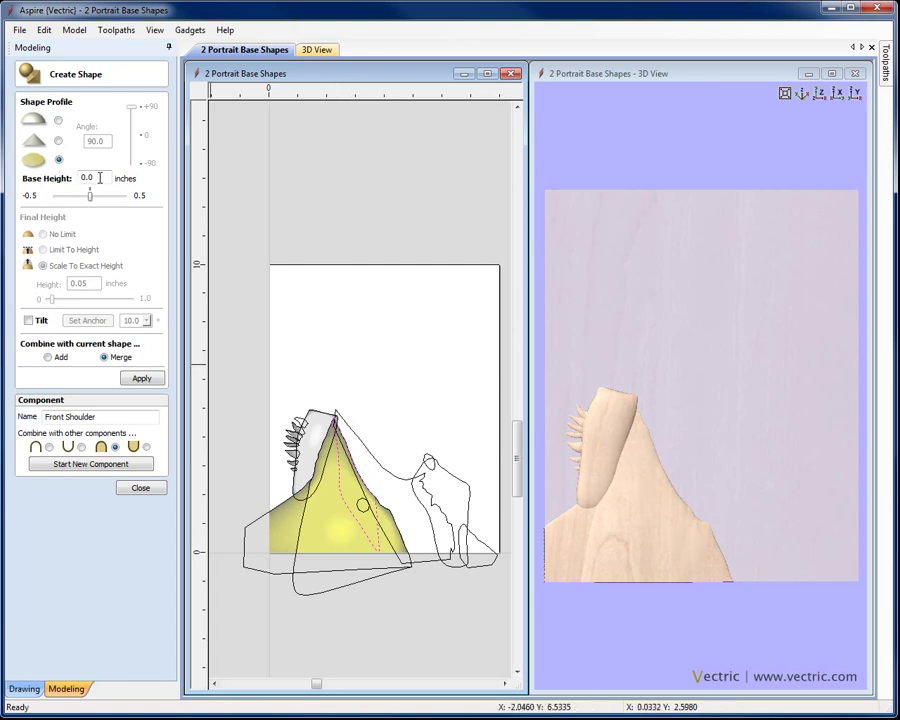
# Enable tilt on the fold shape and place its tilt anchor on the fold.
pyautogui.click(31, 321)
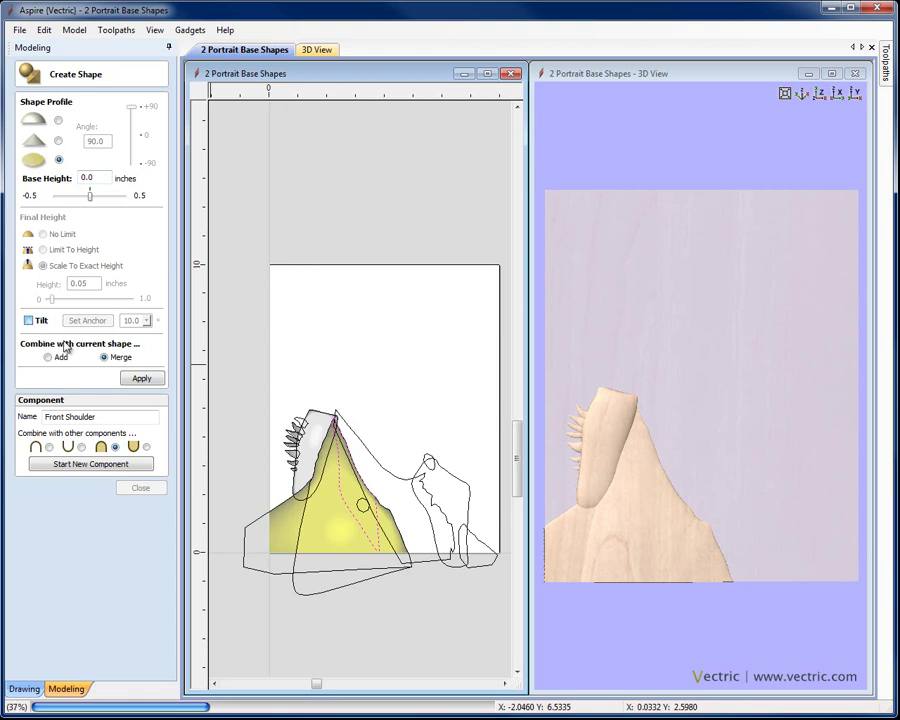
pyautogui.click(88, 321)
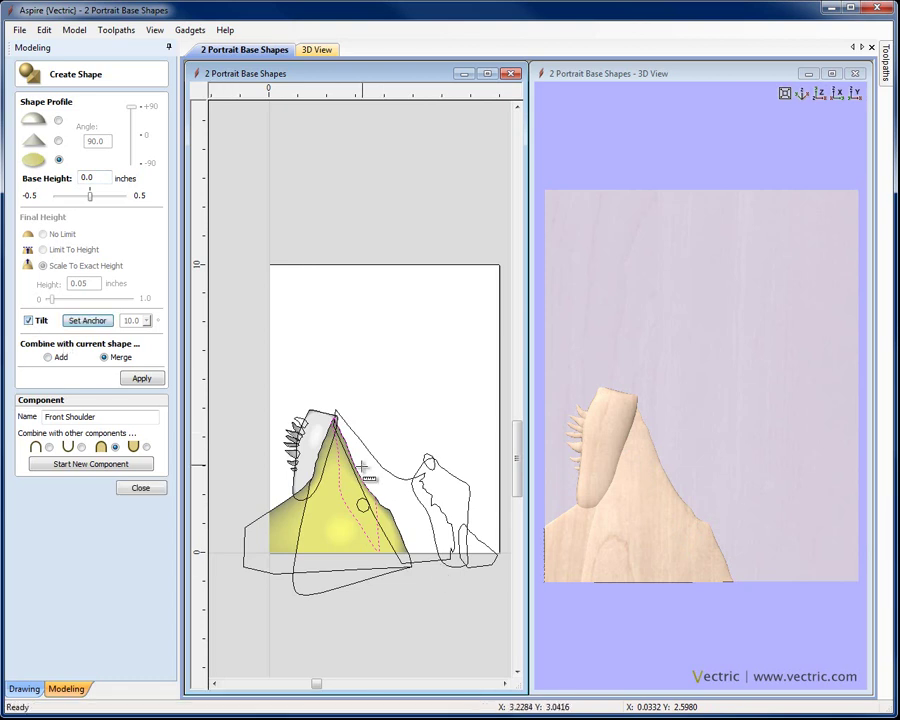
pyautogui.click(338, 506)
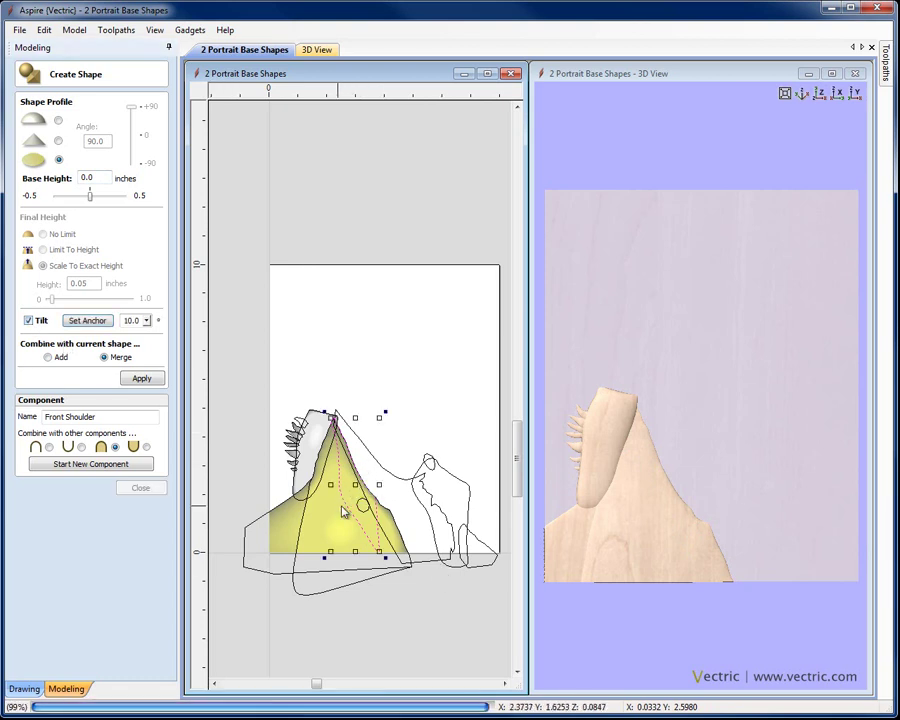
pyautogui.moveTo(759, 563); pyautogui.dragTo(678, 437)
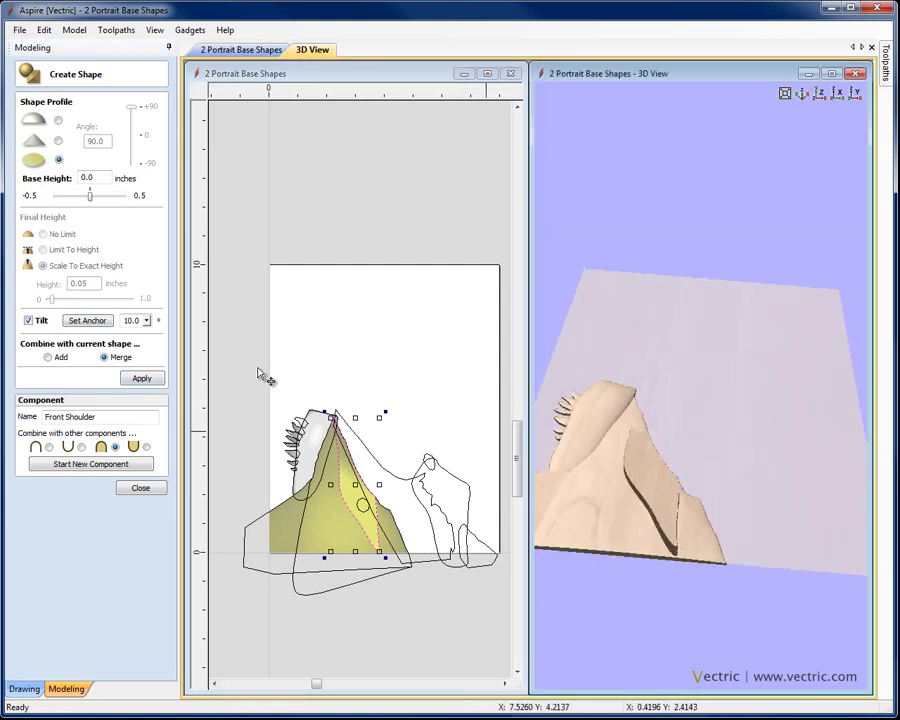
# Add the fold shape onto the shoulder relief and reduce its tilt to 3.4°.
pyautogui.click(48, 358)
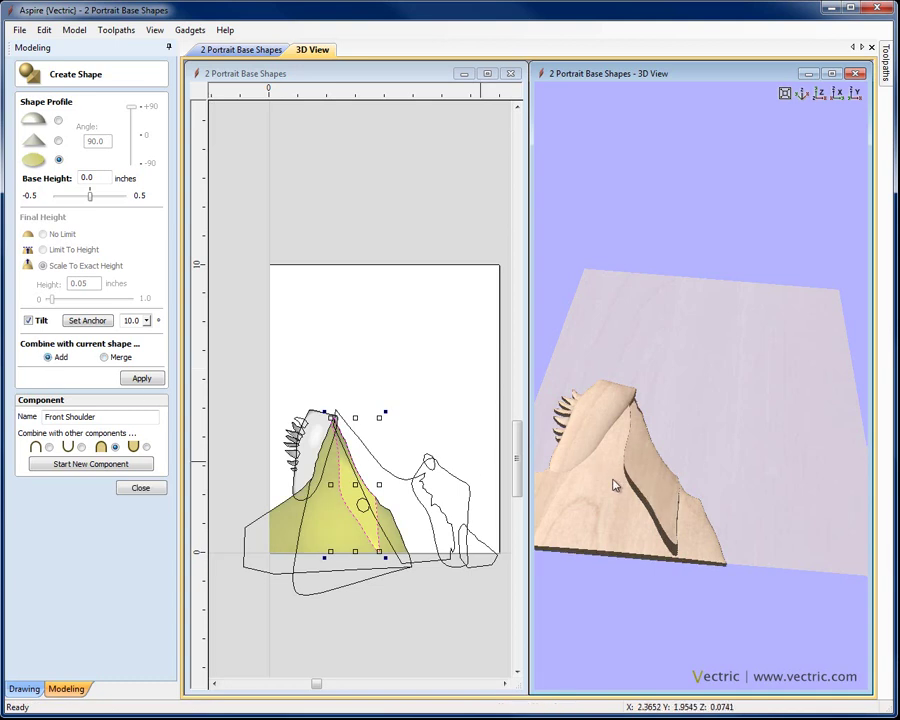
pyautogui.moveTo(614, 482); pyautogui.dragTo(700, 452)
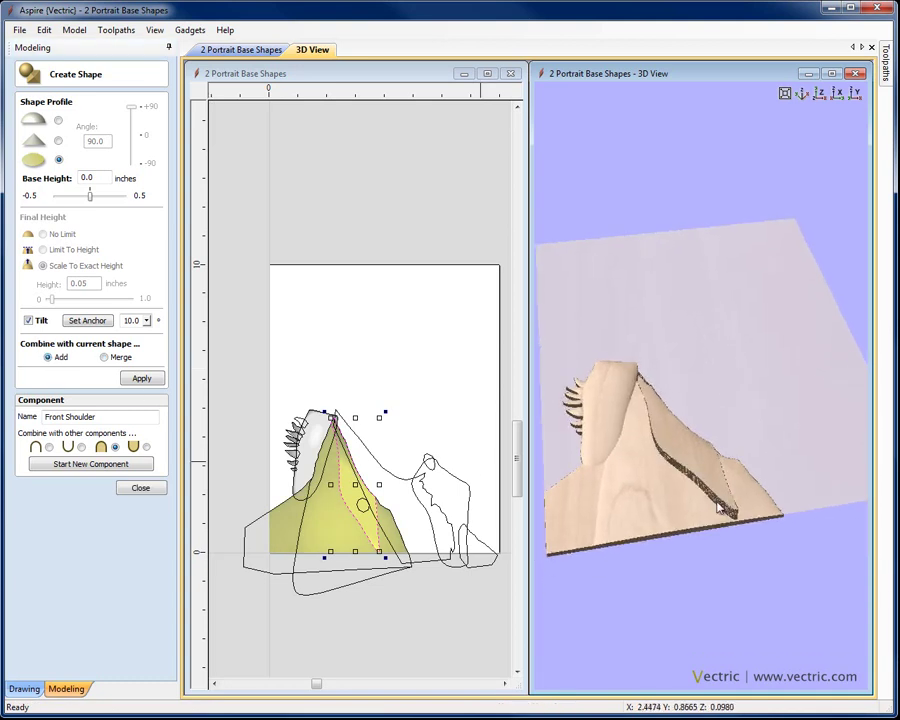
pyautogui.scroll(3, 723, 482)
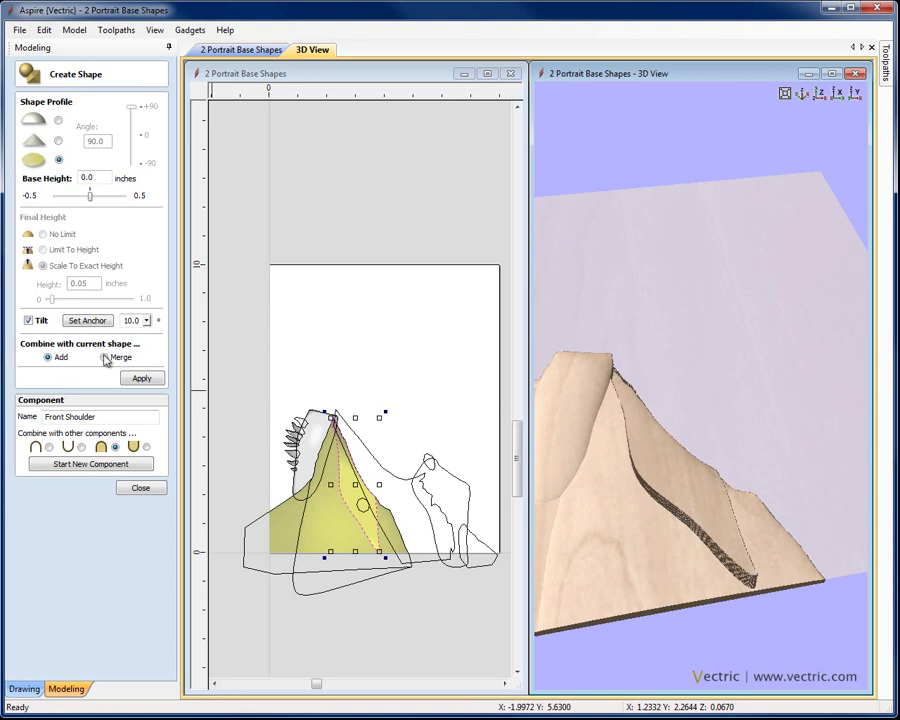
pyautogui.moveTo(147, 321); pyautogui.dragTo(128, 340)
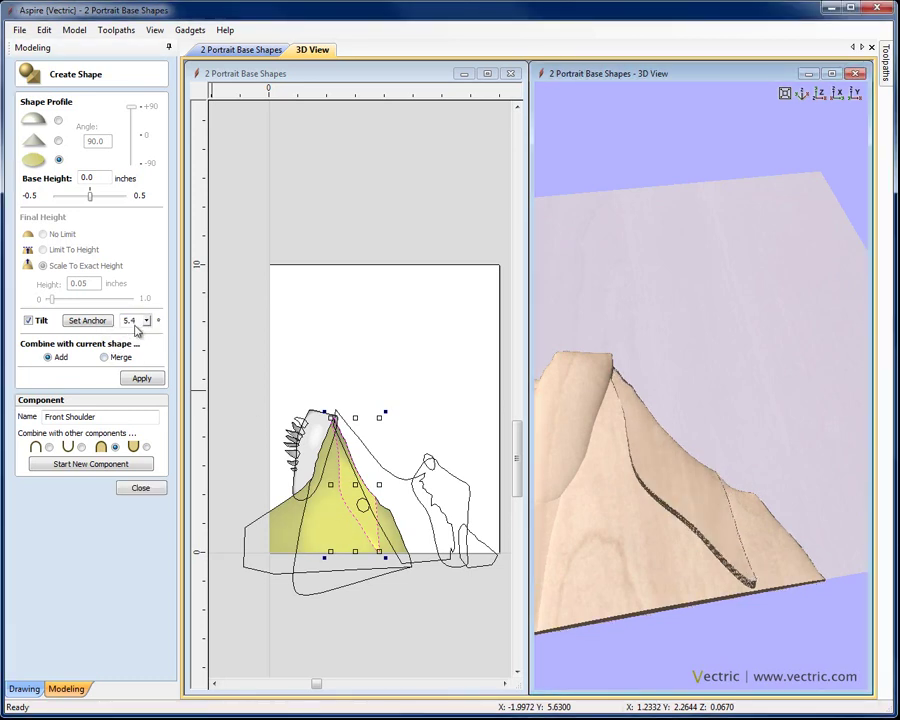
pyautogui.moveTo(147, 322); pyautogui.dragTo(136, 323)
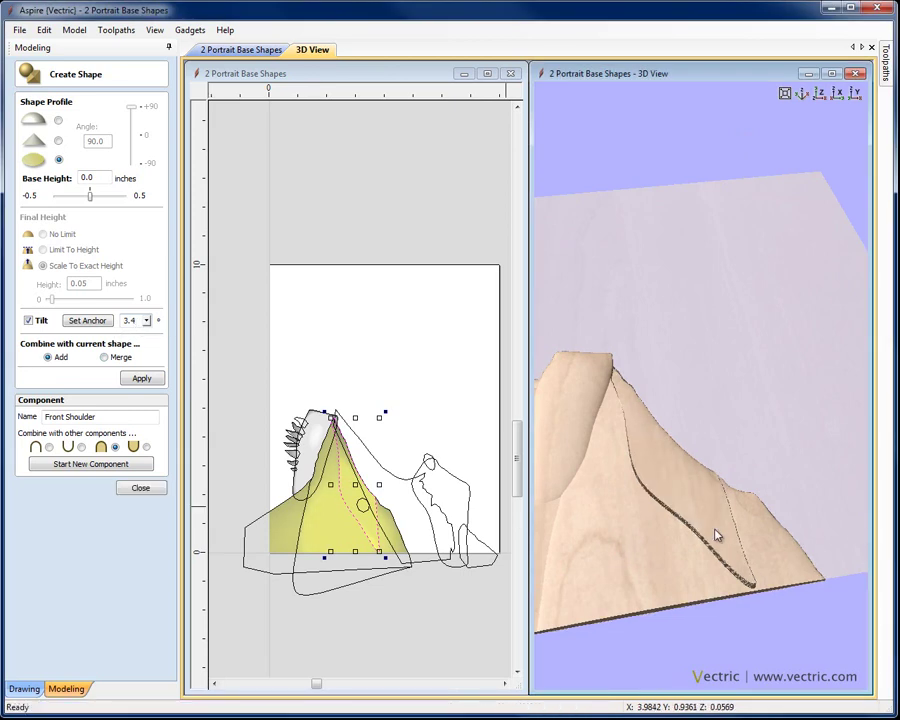
pyautogui.moveTo(715, 532); pyautogui.dragTo(711, 595)
# Add the small round button onto the shoulder as a flat disc with 0.03-inch base height.
pyautogui.click(370, 520)
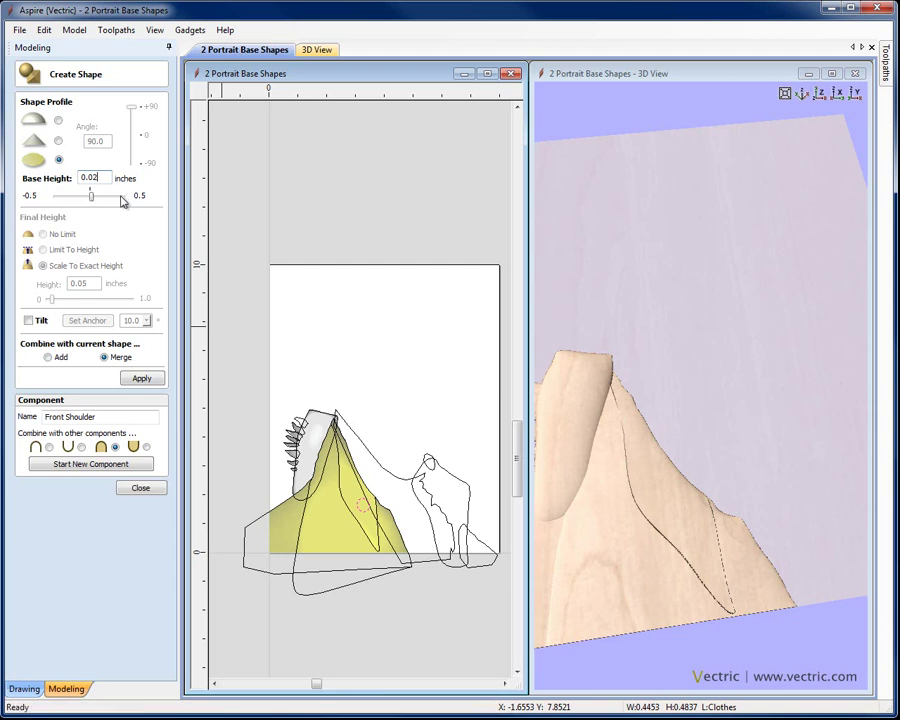
pyautogui.click(49, 358)
pyautogui.write('3')
pyautogui.press('Return')
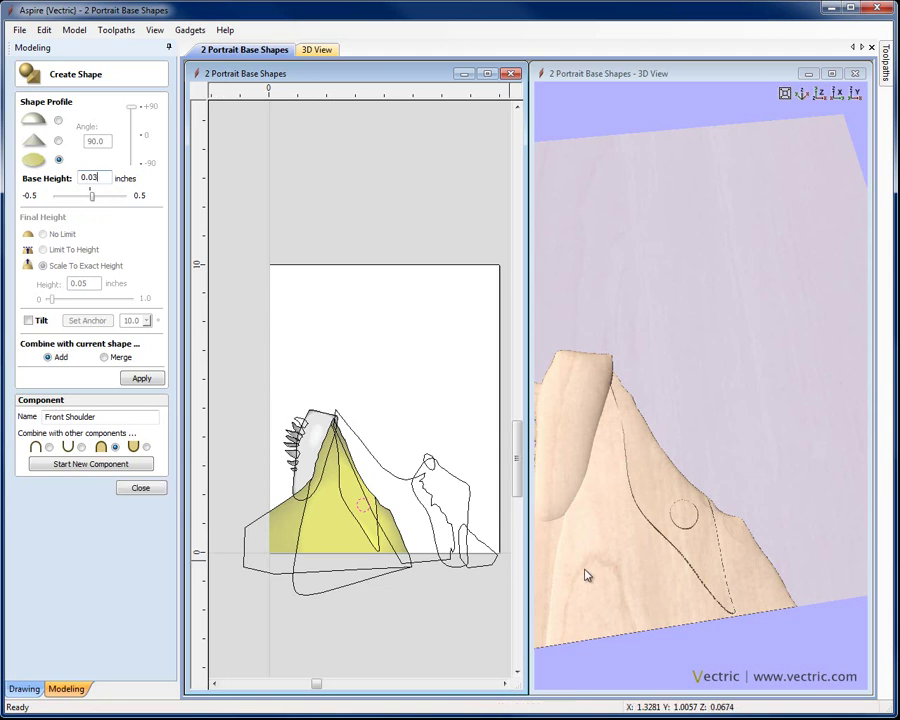
pyautogui.moveTo(660, 541); pyautogui.dragTo(600, 390)
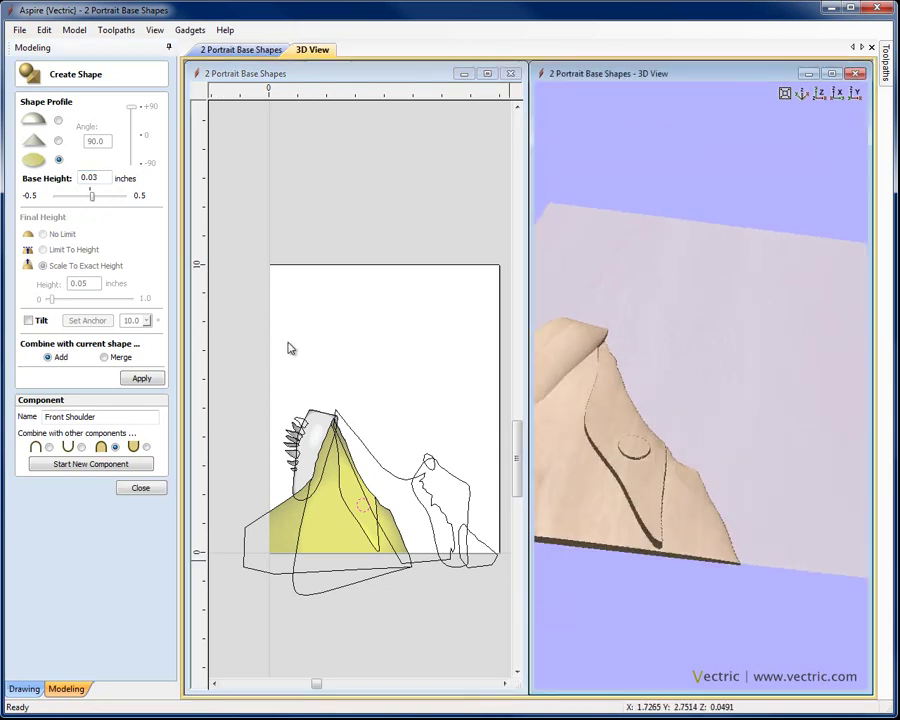
pyautogui.click(141, 378)
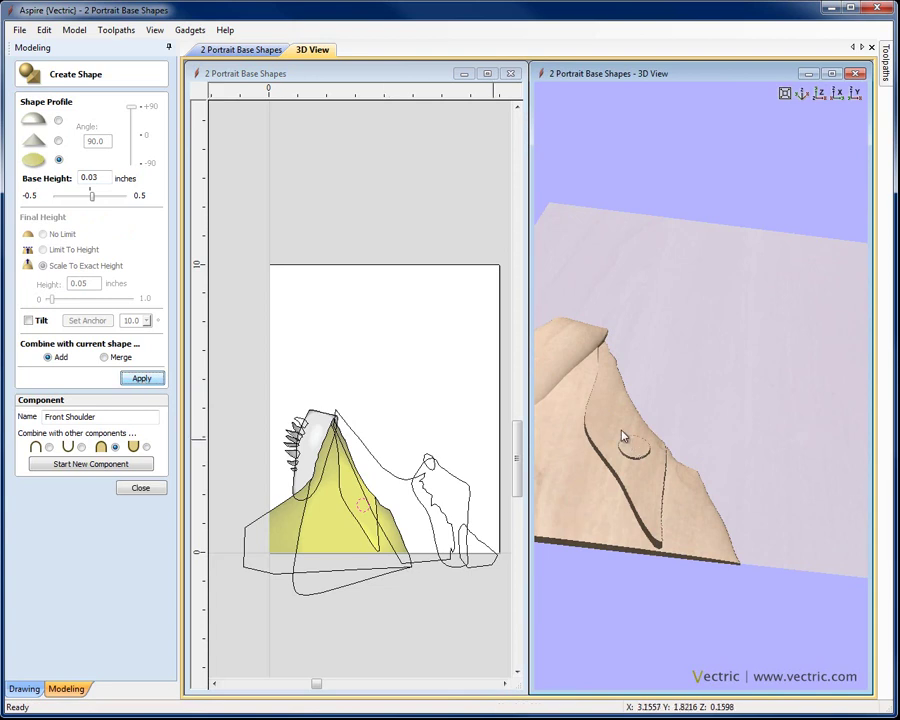
pyautogui.moveTo(620, 432); pyautogui.dragTo(661, 502)
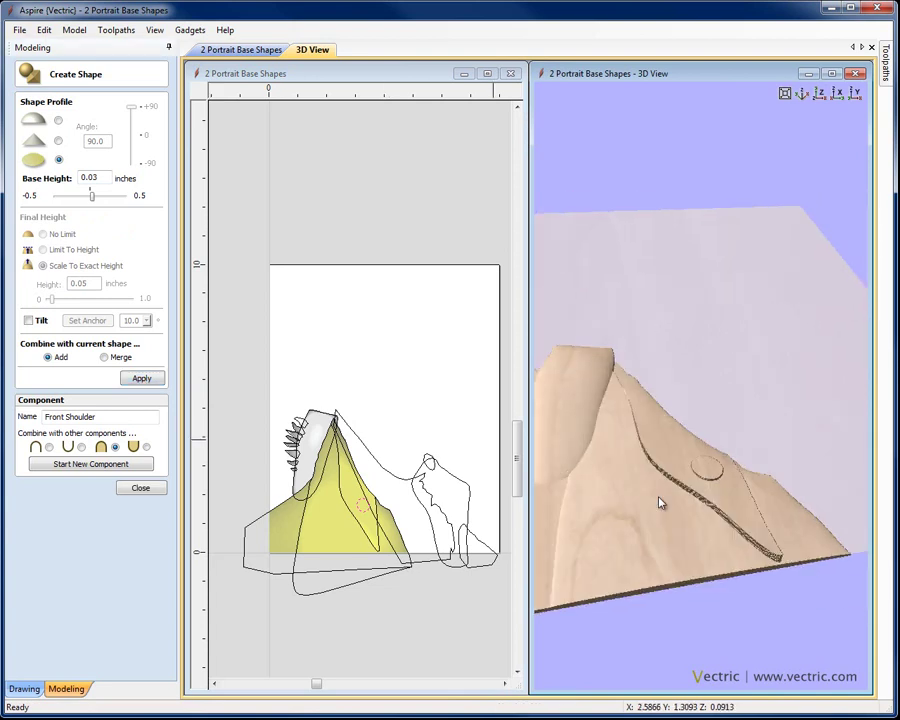
# Raise the button's base height to 0.05 inches and start a new component.
pyautogui.click(104, 179)
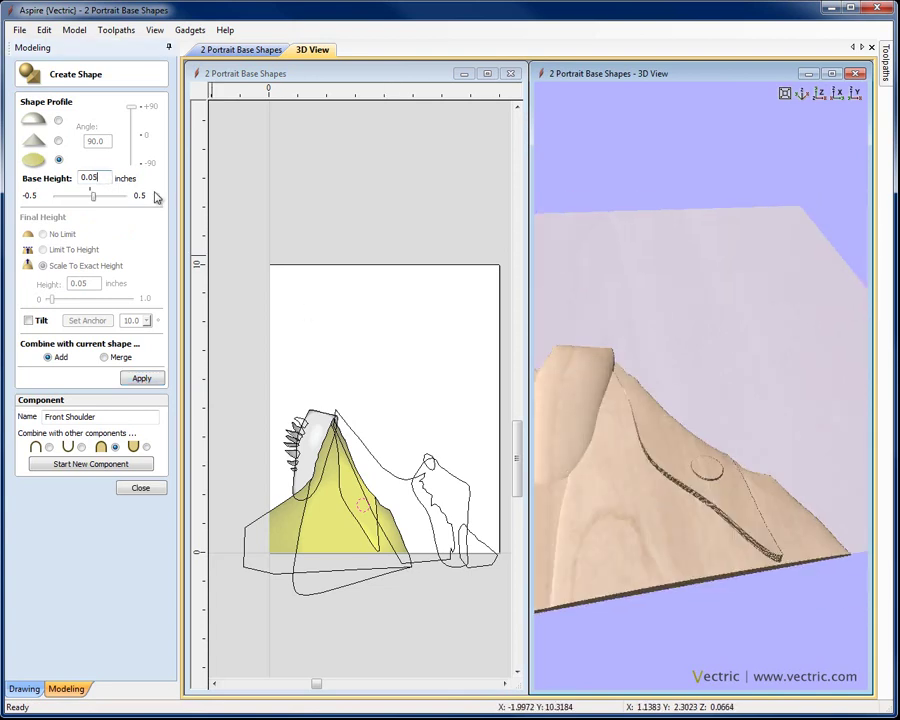
pyautogui.press('Return')
pyautogui.moveTo(566, 400); pyautogui.dragTo(729, 532)
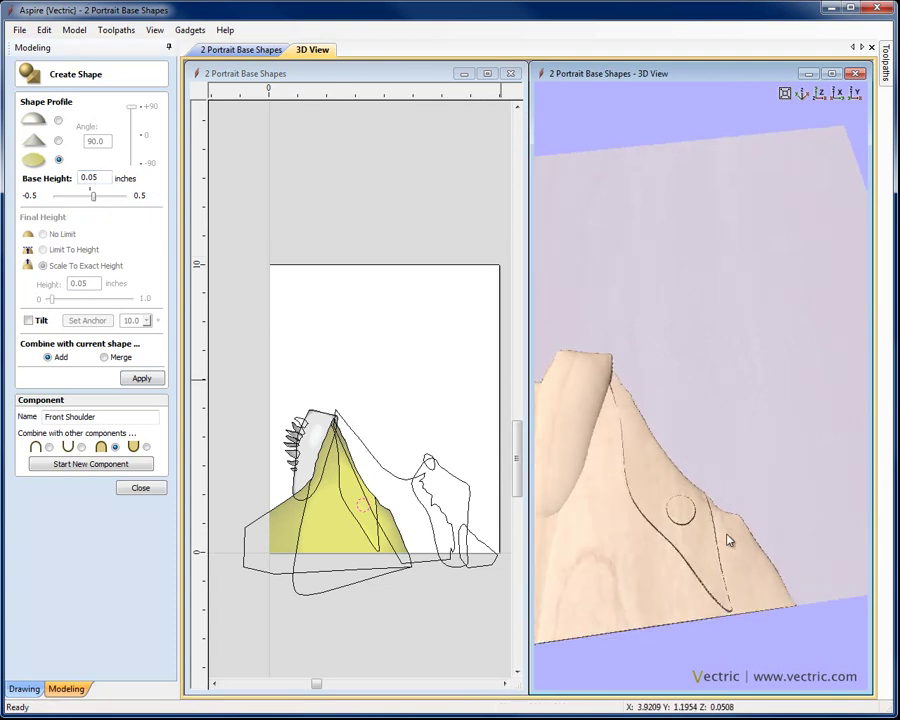
pyautogui.click(130, 464)
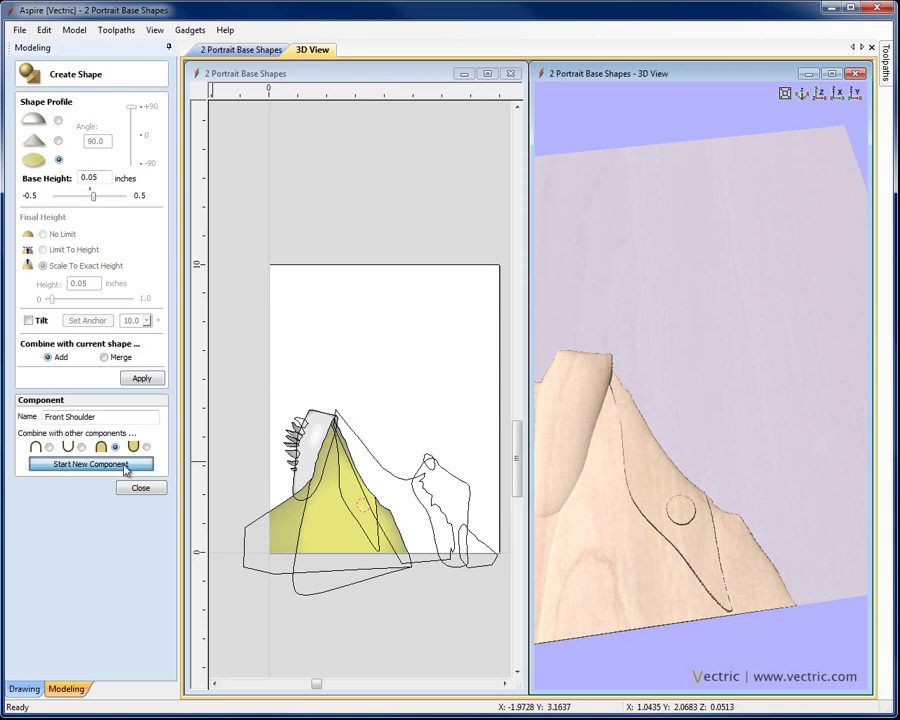
# Build a rounded 0.05-inch shape from the jagged ruffle outline on the Clothes layer.
pyautogui.click(820, 95)
pyautogui.scroll(5, 751, 367)
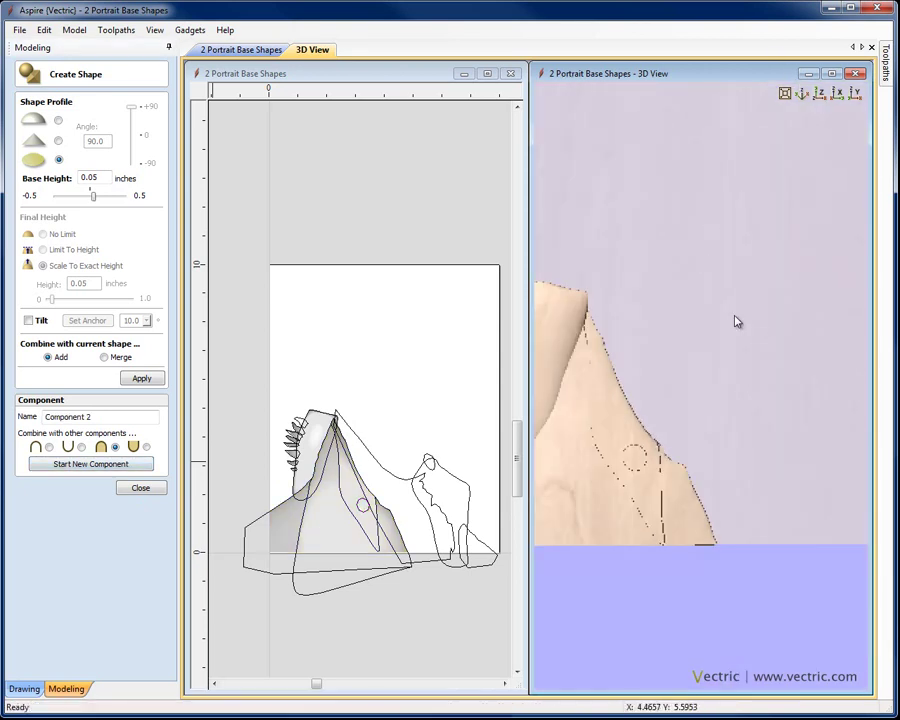
pyautogui.scroll(-2, 729, 381)
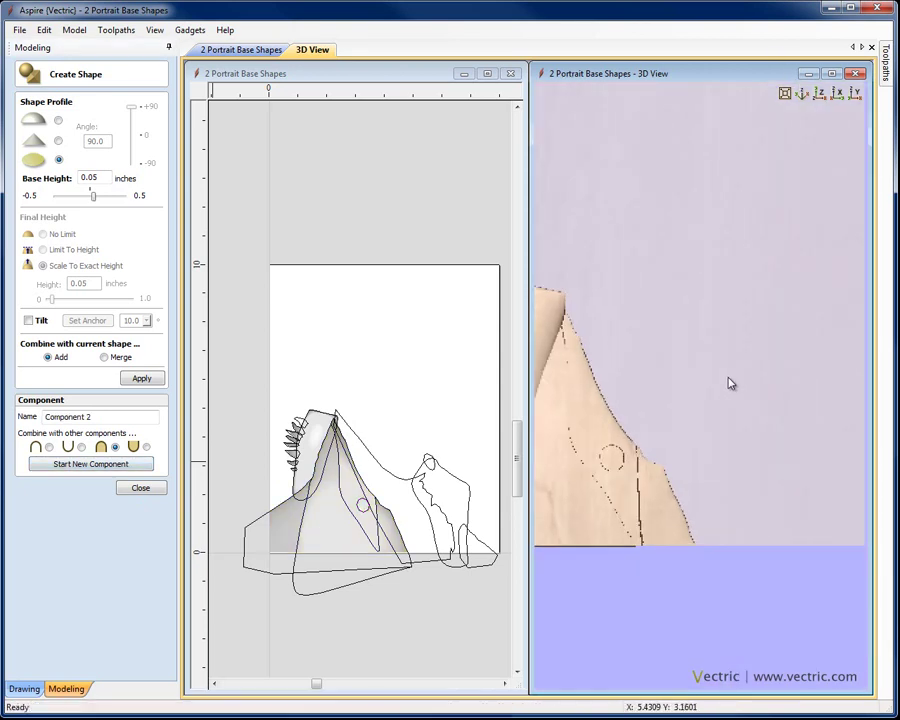
pyautogui.click(383, 471)
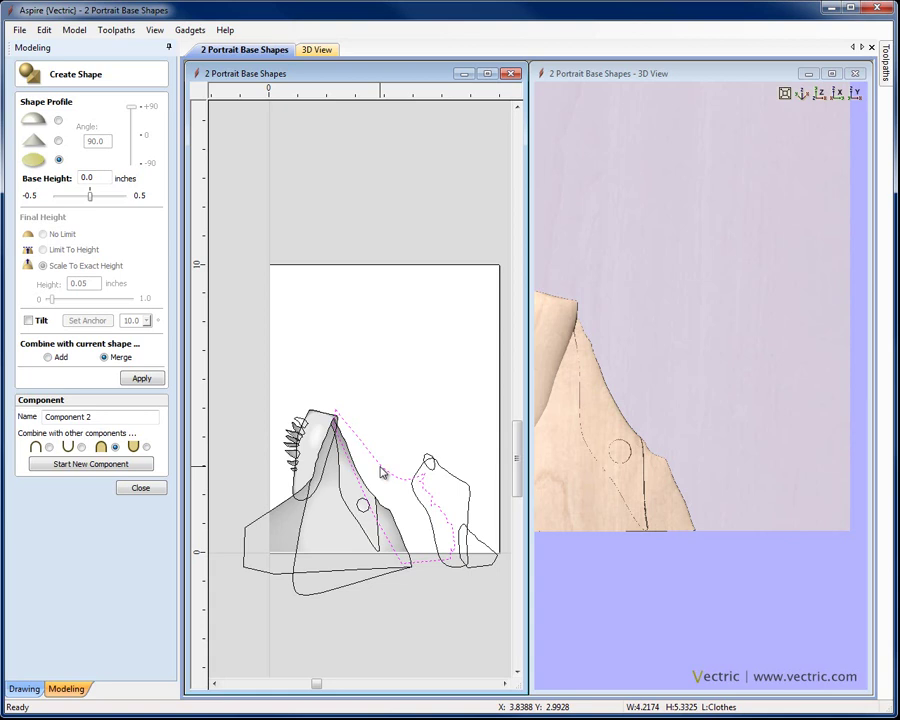
pyautogui.click(58, 120)
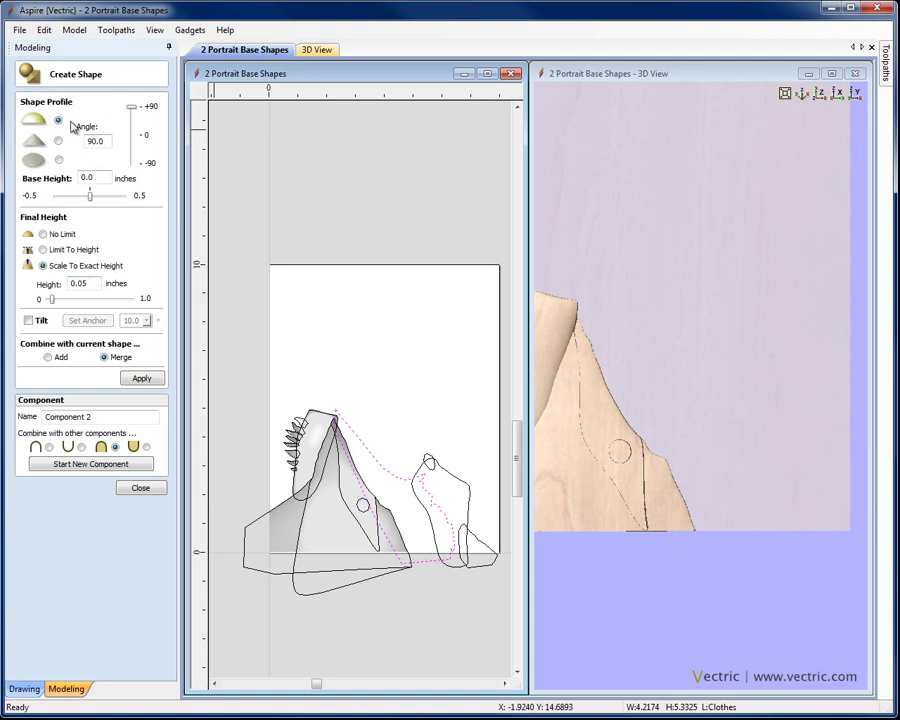
pyautogui.press('Tab')
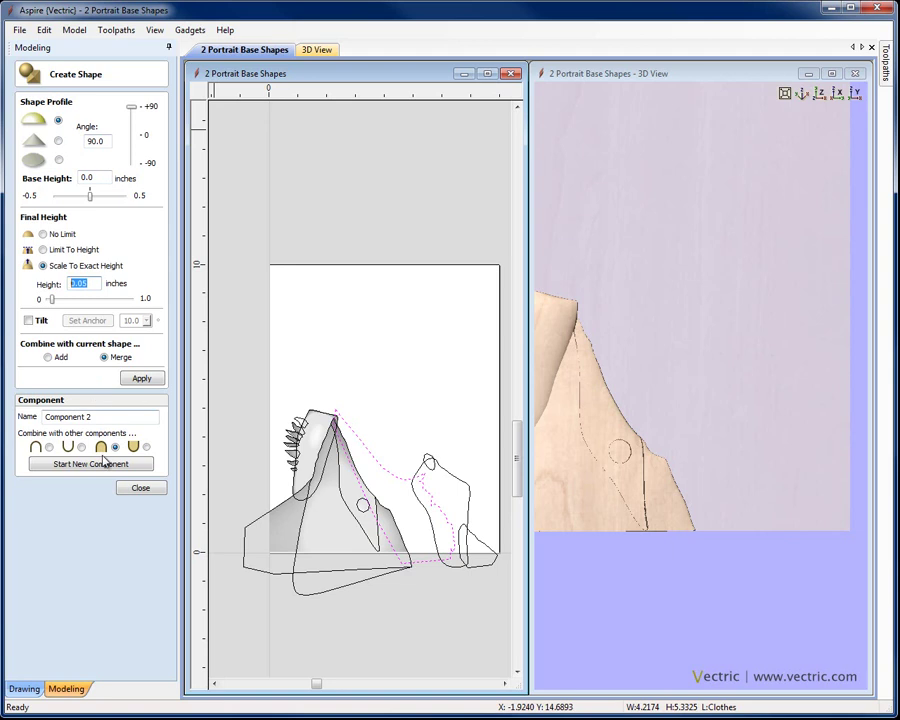
pyautogui.click(142, 378)
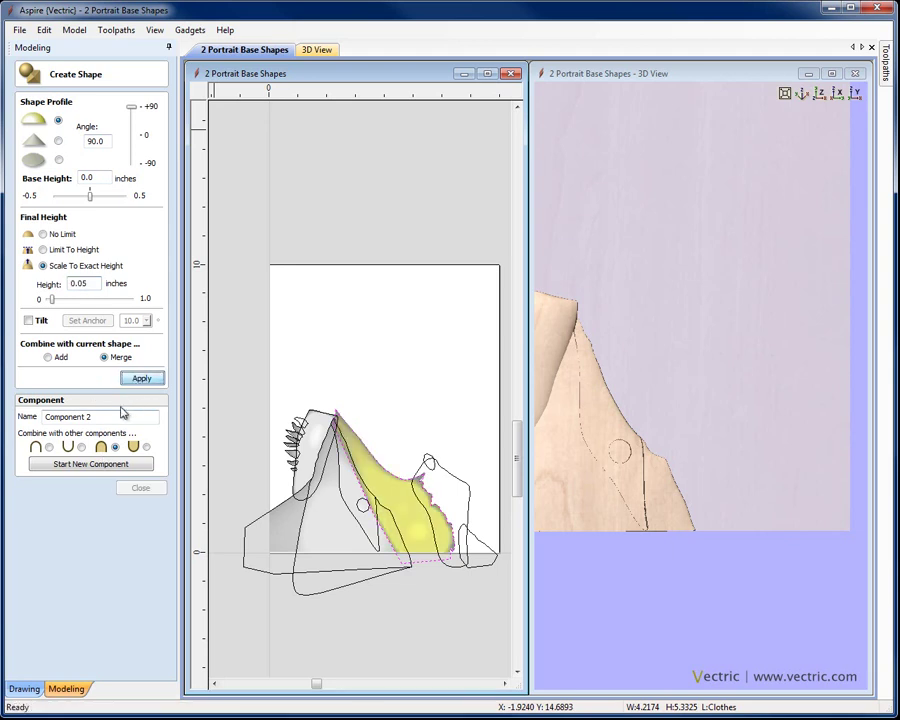
# Name the ruffle component 'Ruf' and start another new component.
pyautogui.write('Ruff')
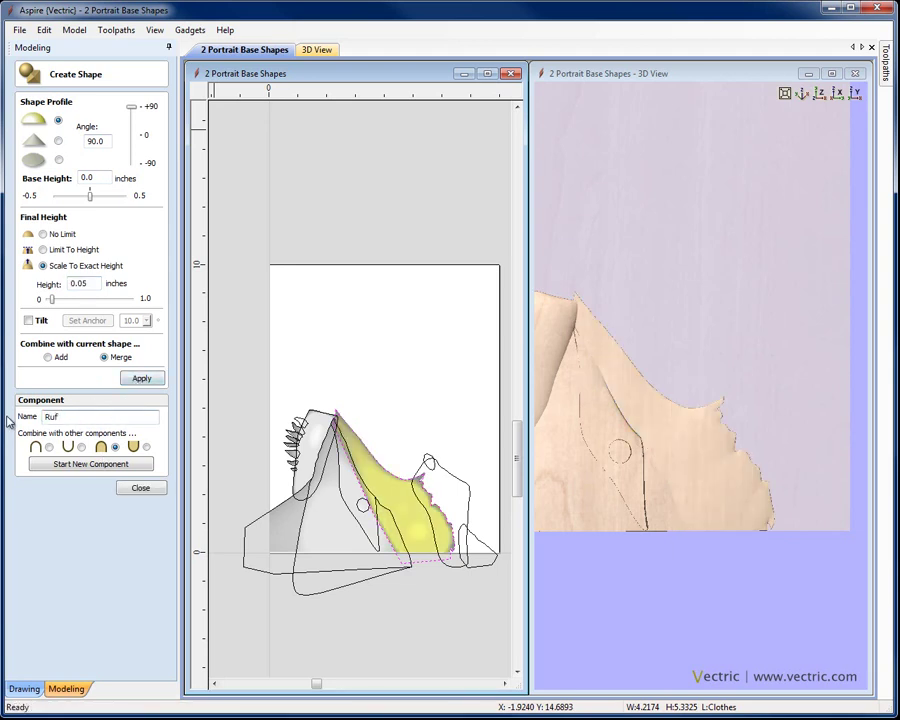
pyautogui.click(818, 108)
pyautogui.click(819, 94)
pyautogui.moveTo(774, 402); pyautogui.dragTo(506, 458)
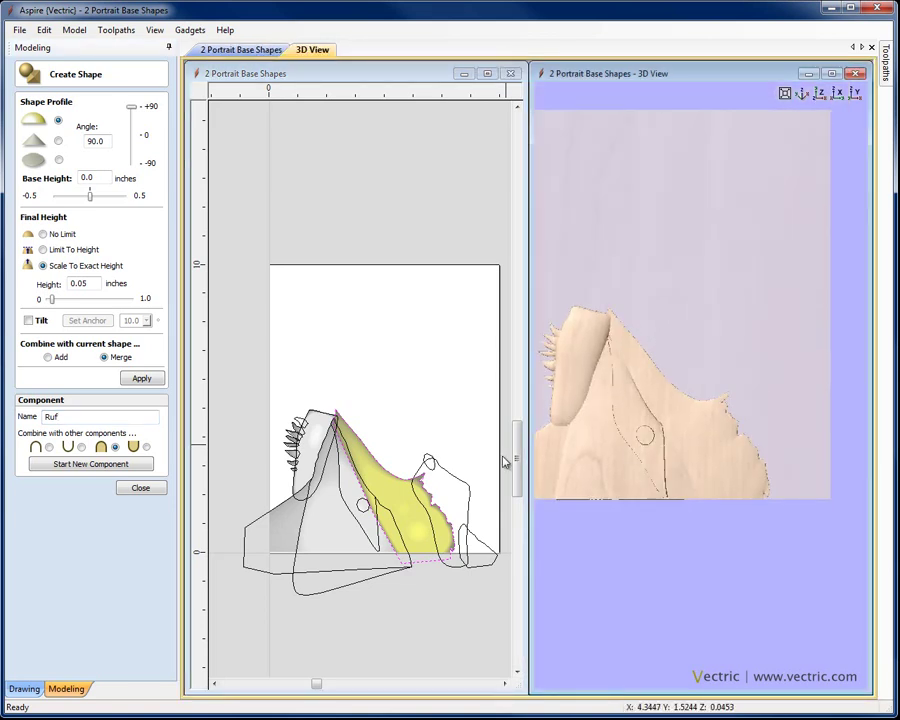
pyautogui.click(104, 464)
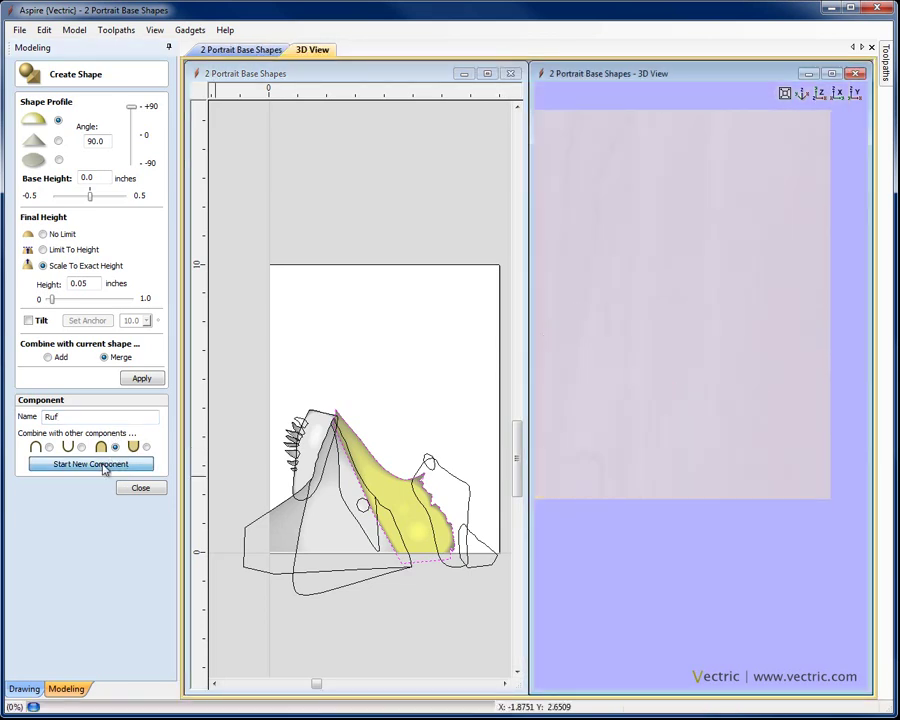
# Shape the lower-right clothing outline as rounded and rename its component 'Back Shoulder'.
pyautogui.click(476, 543)
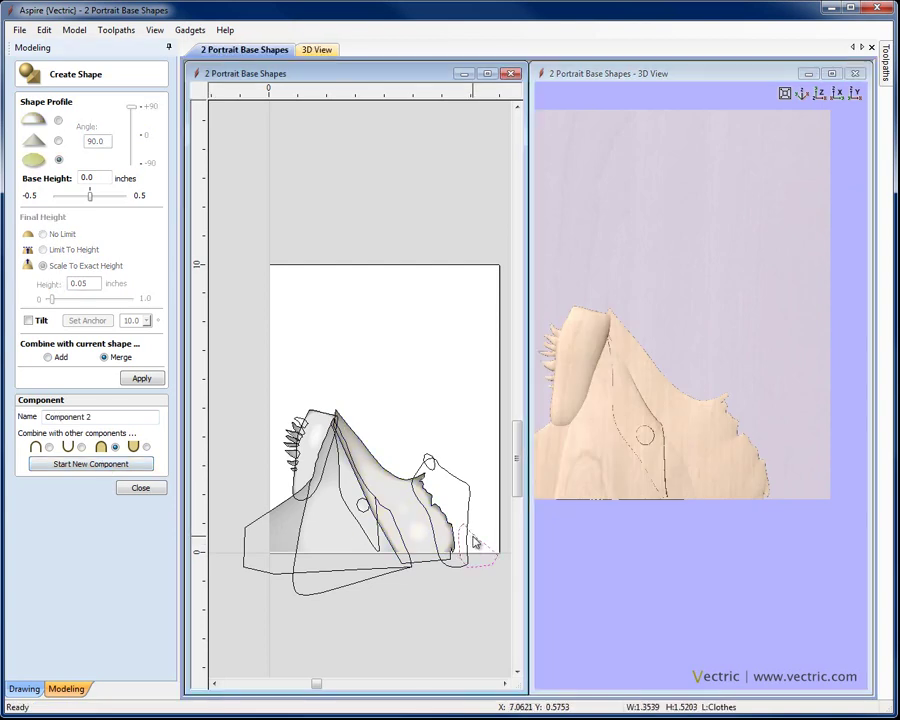
pyautogui.click(58, 120)
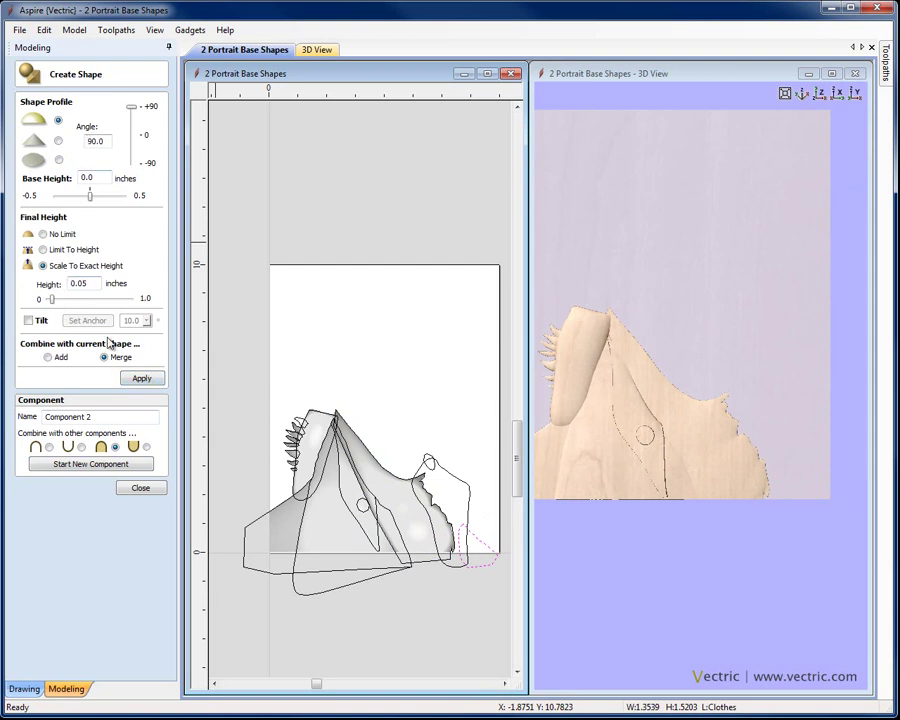
pyautogui.click(142, 381)
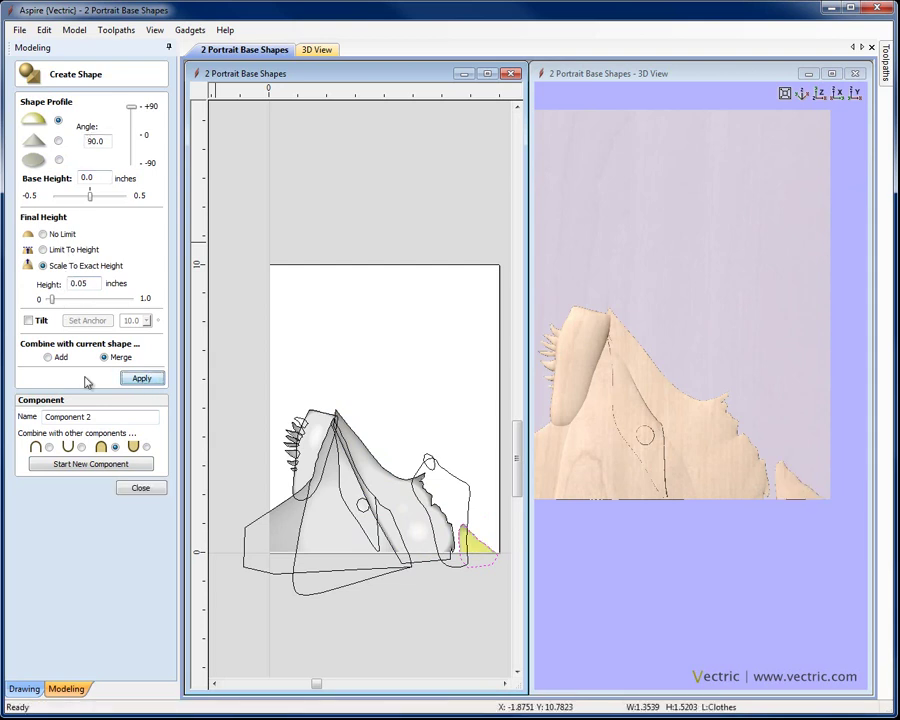
pyautogui.moveTo(90, 417); pyautogui.dragTo(42, 418)
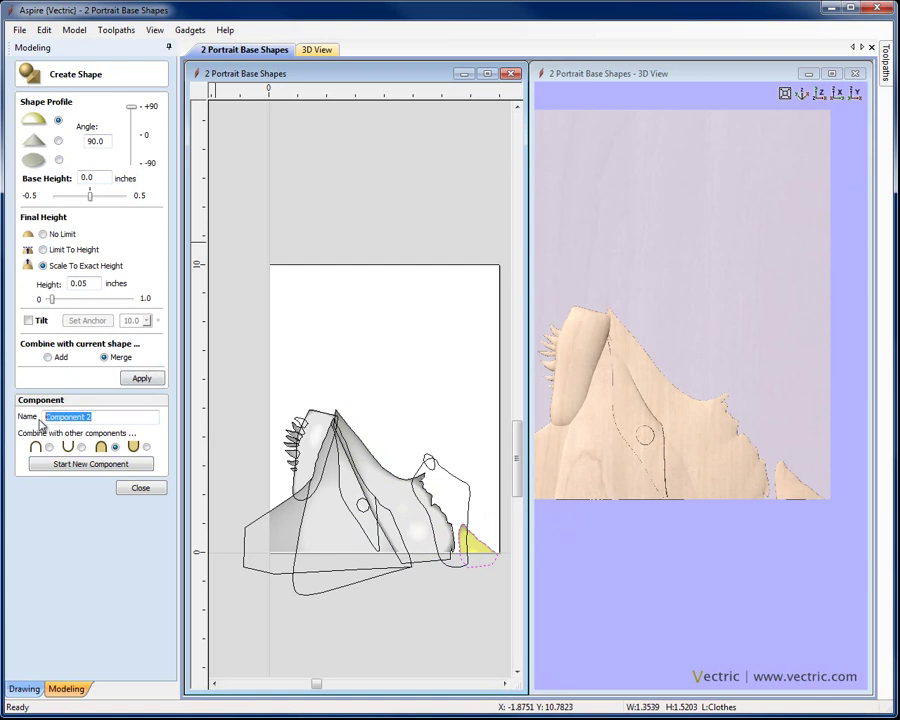
pyautogui.write('Back Shoulder')
pyautogui.click(138, 382)
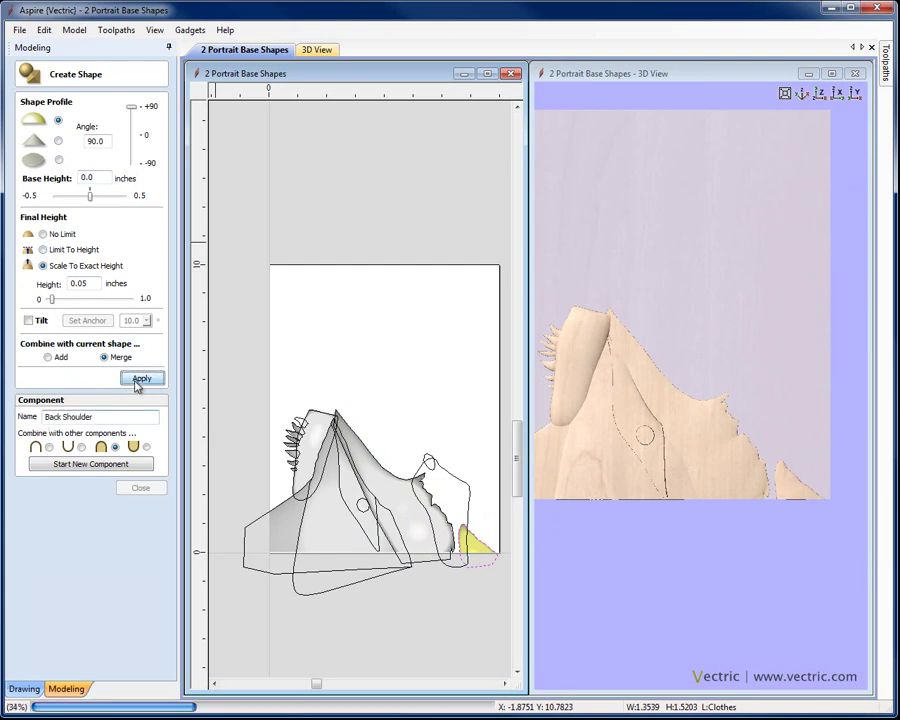
# Shape the larger outline right of the ruff as a rounded shoulder 0.1 inches high.
pyautogui.click(457, 485)
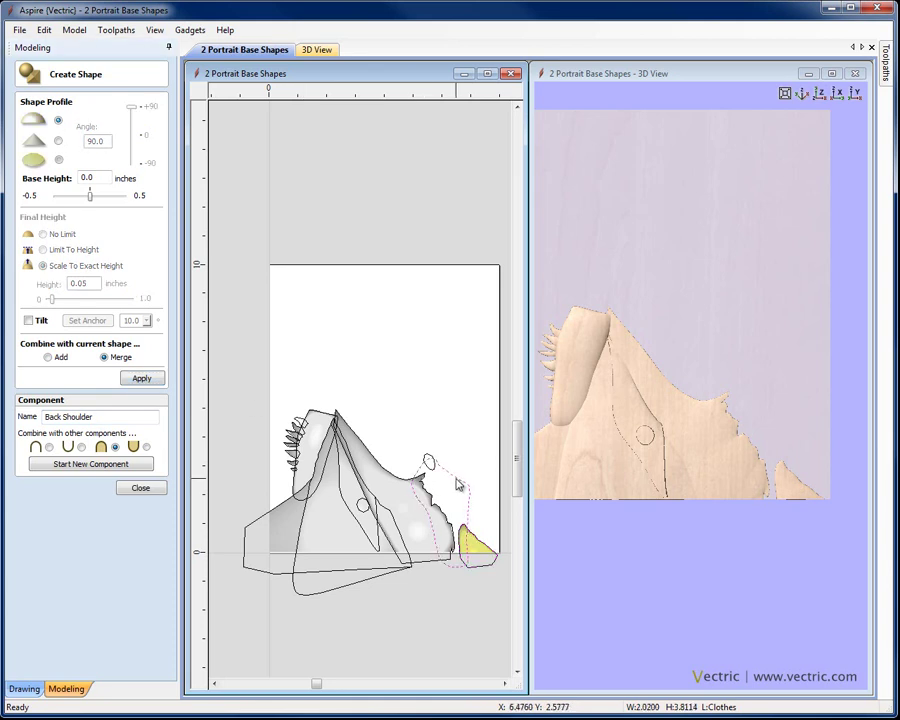
pyautogui.click(40, 118)
pyautogui.moveTo(90, 284); pyautogui.dragTo(33, 281)
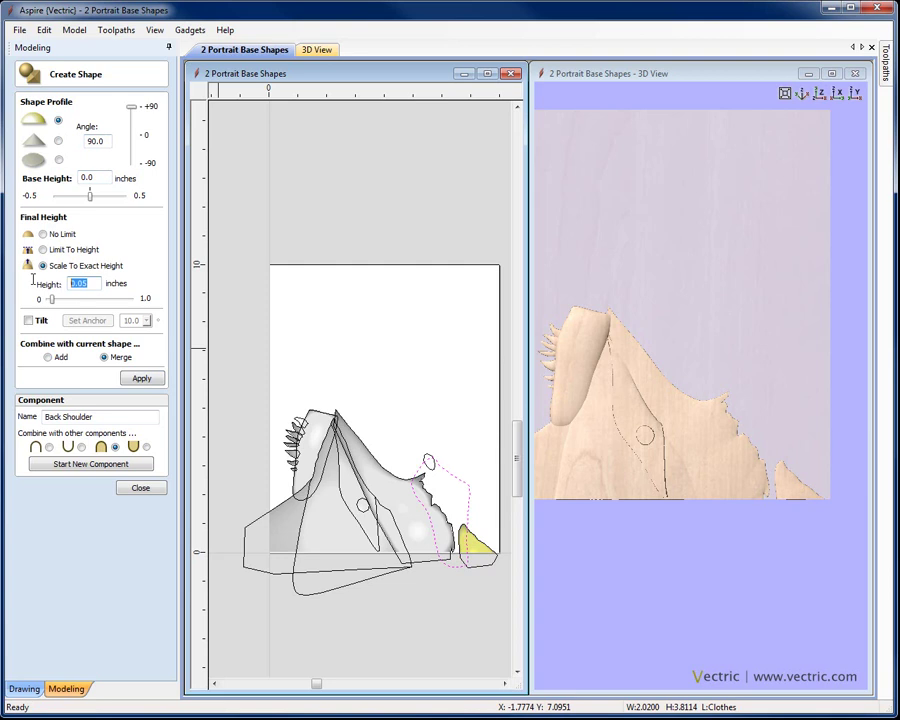
pyautogui.write('0.1')
pyautogui.click(139, 380)
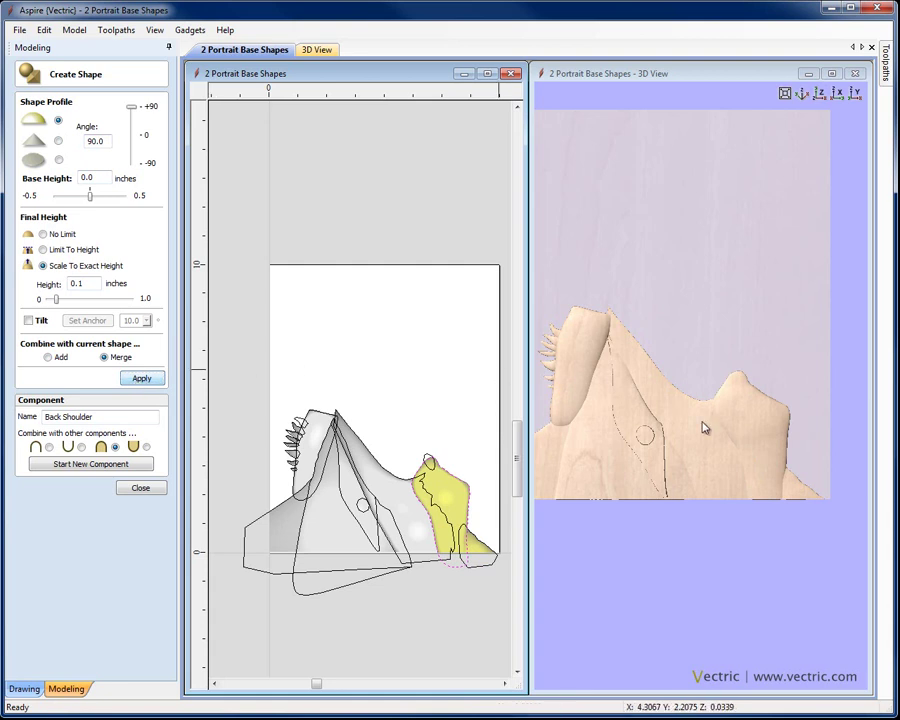
pyautogui.click(752, 451)
pyautogui.scroll(3, 751, 445)
pyautogui.scroll(1, 727, 412)
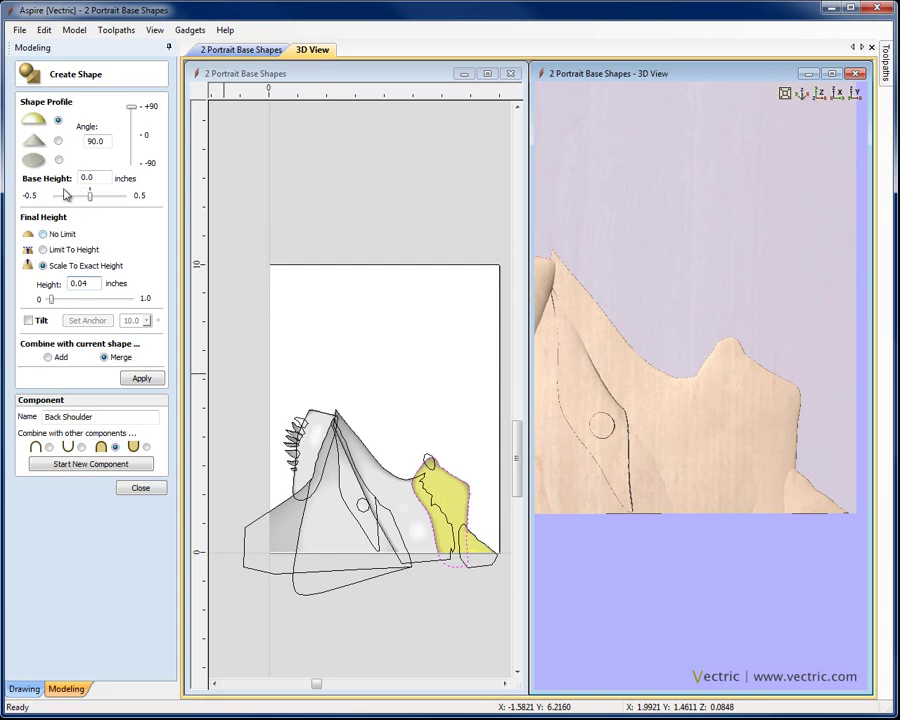
# Tilt the back shoulder shape 2.4° from an anchor at its upper right.
pyautogui.click(29, 321)
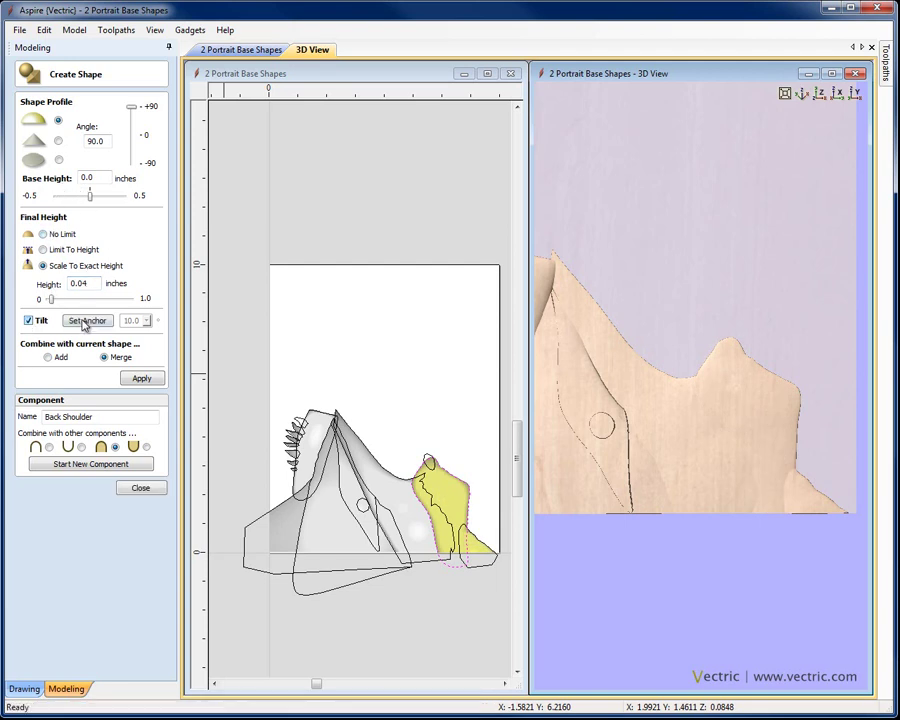
pyautogui.click(87, 320)
pyautogui.click(478, 474)
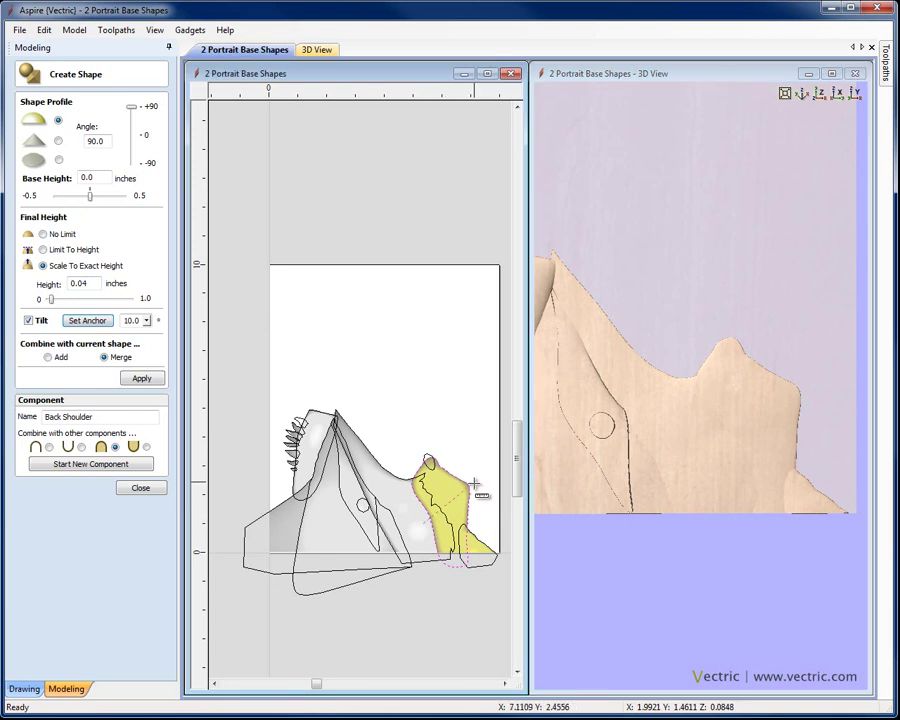
pyautogui.click(469, 503)
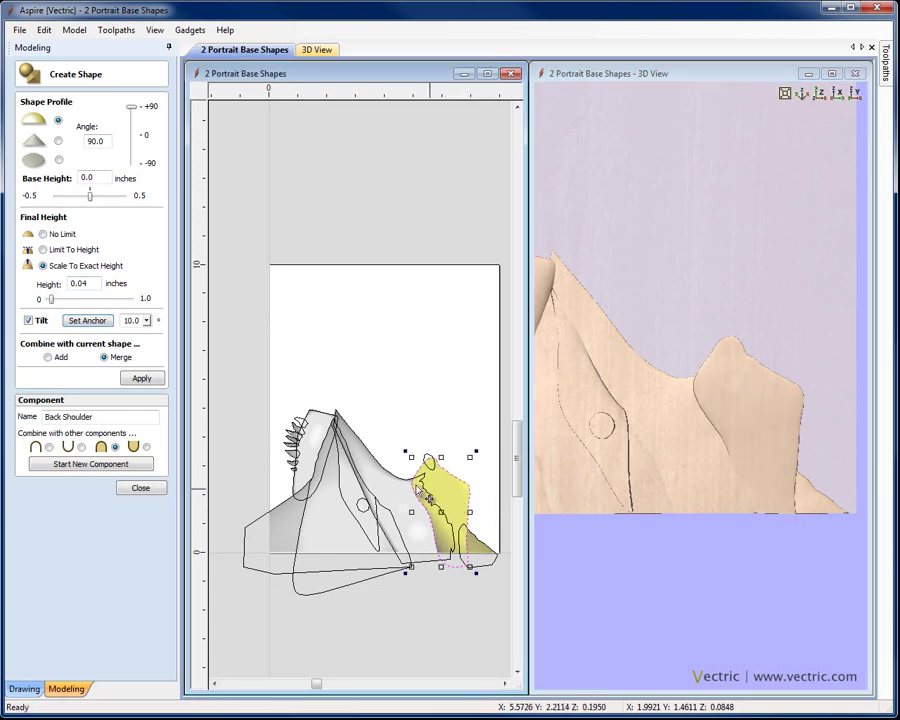
pyautogui.click(84, 320)
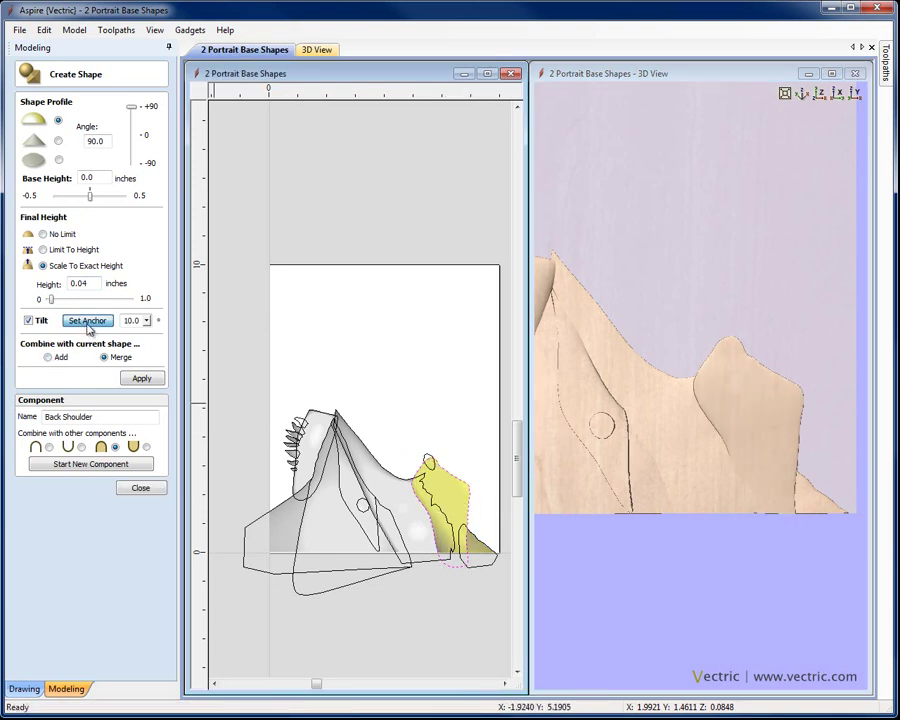
pyautogui.click(476, 486)
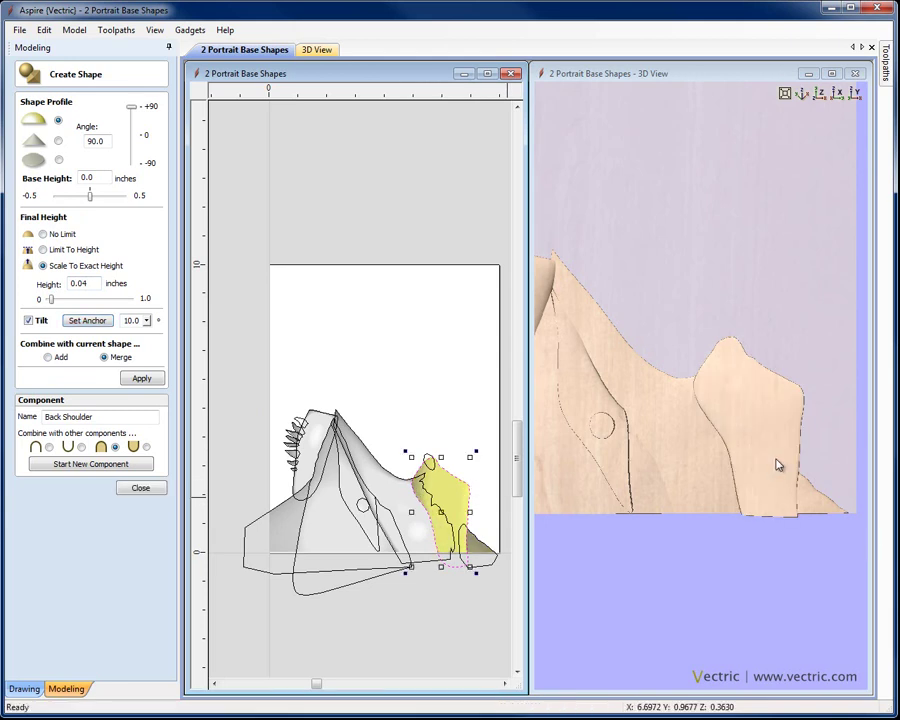
pyautogui.moveTo(779, 466); pyautogui.dragTo(697, 418)
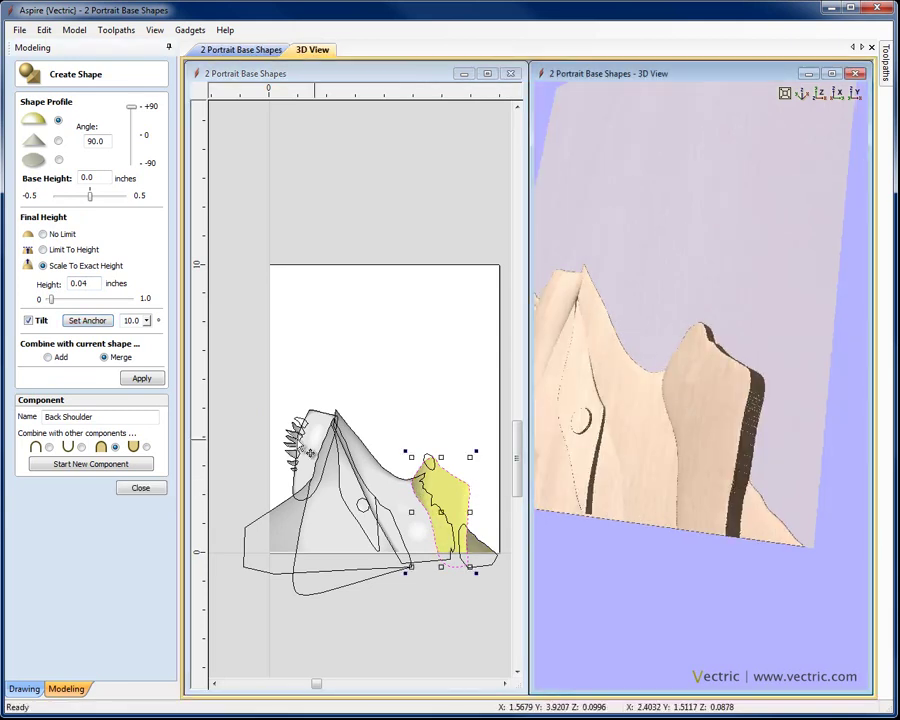
pyautogui.click(146, 320)
pyautogui.click(125, 334)
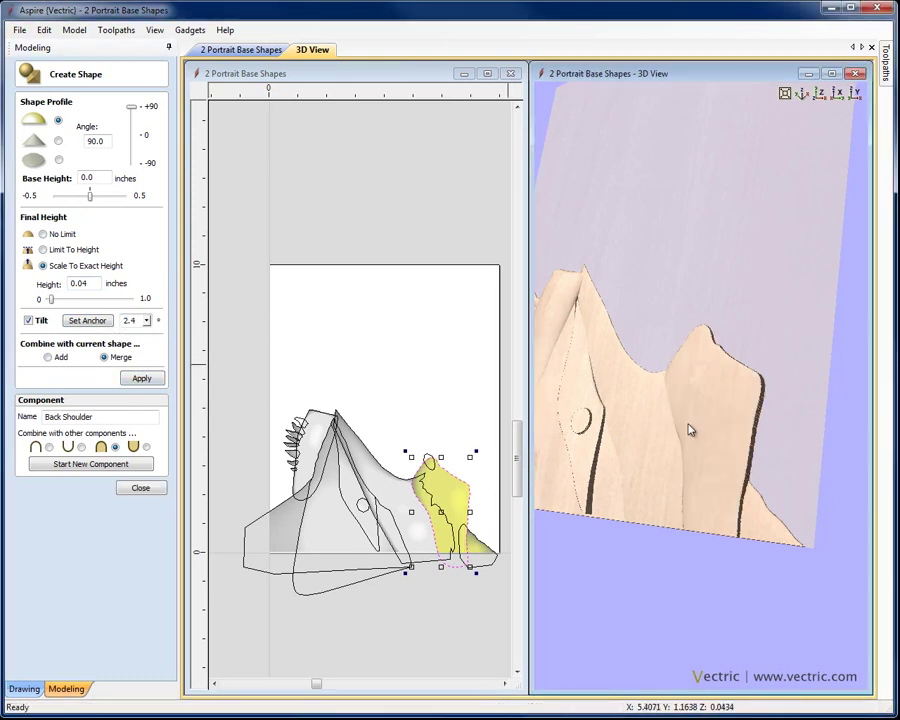
pyautogui.moveTo(689, 428); pyautogui.dragTo(755, 438)
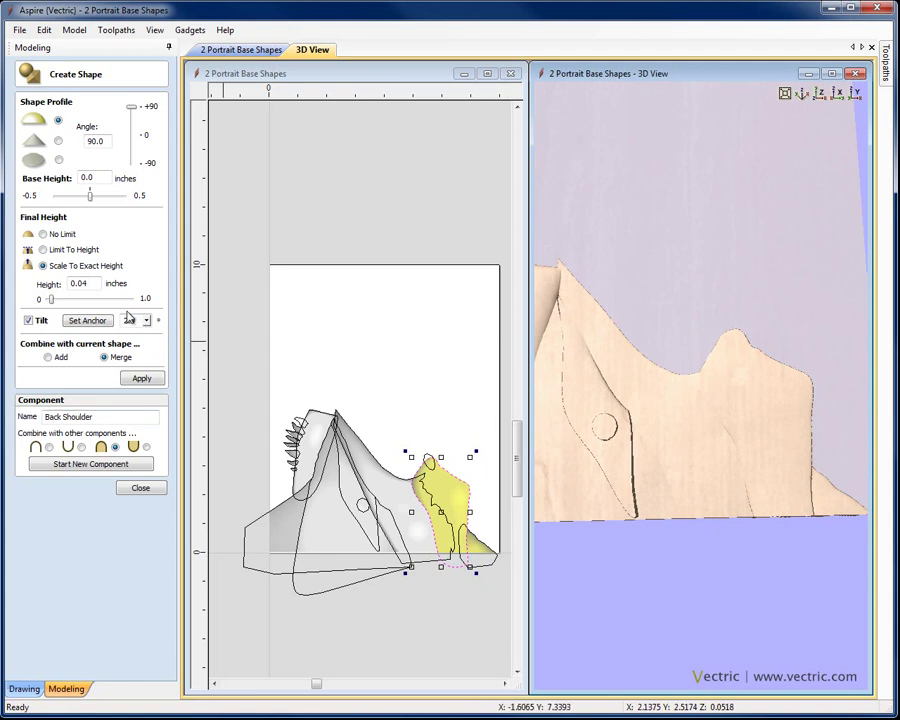
# Close Create Shape and maximize the 3D view looking straight down.
pyautogui.click(138, 488)
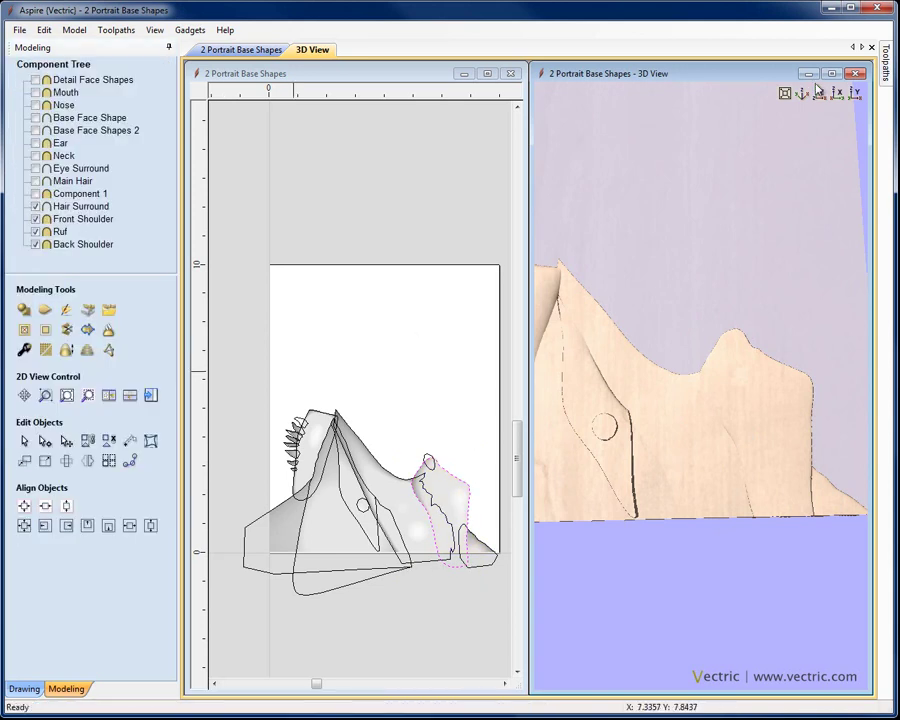
pyautogui.click(831, 73)
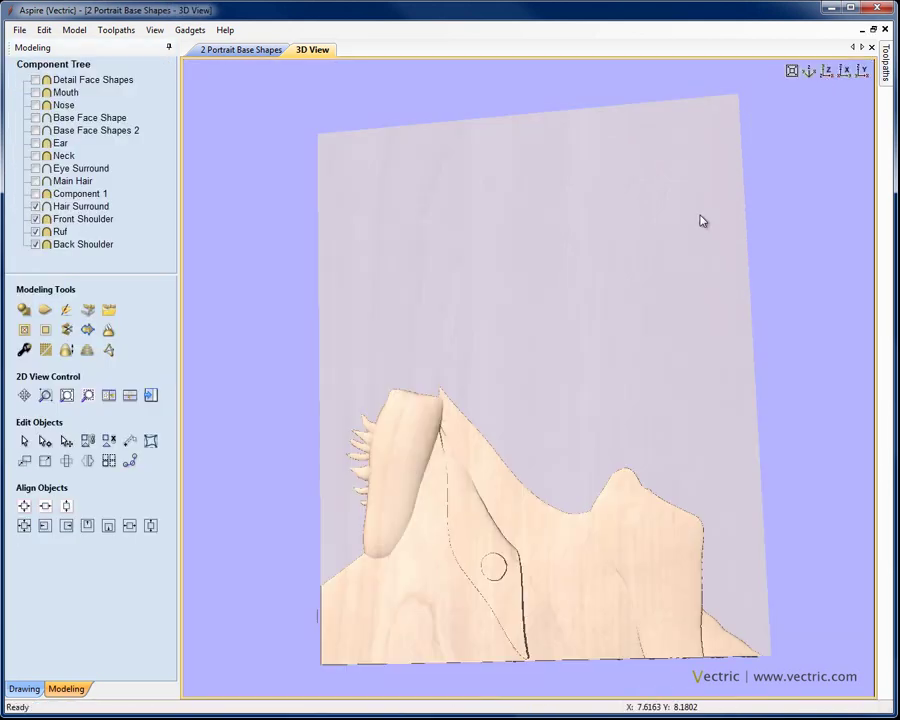
pyautogui.click(826, 74)
pyautogui.scroll(-2, 590, 260)
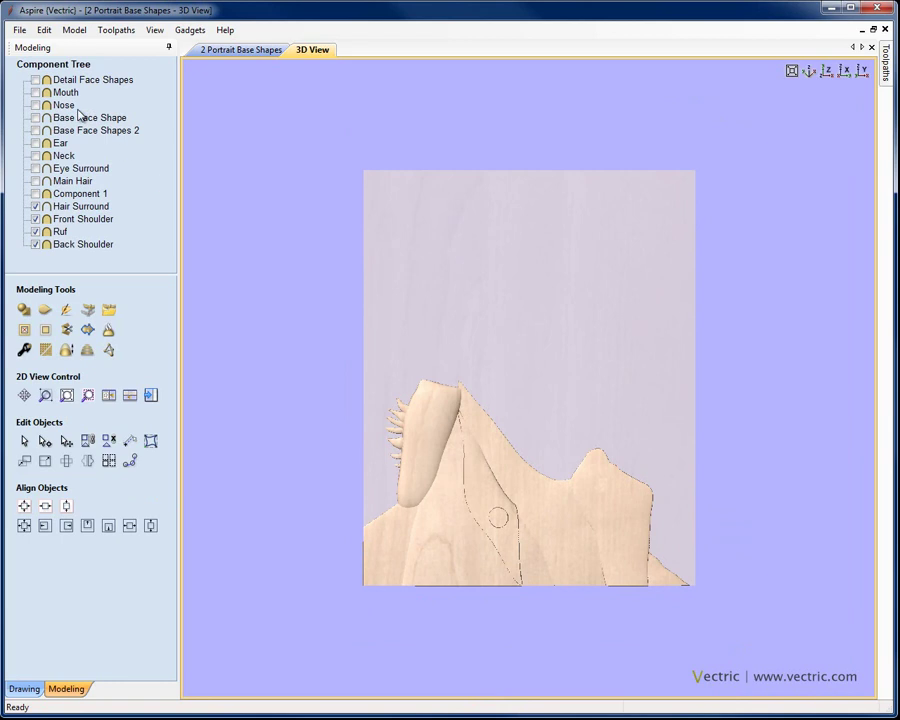
# Use Show All from Detail Face Shapes to display every component, then orbit the relief.
pyautogui.rightClick(60, 84)
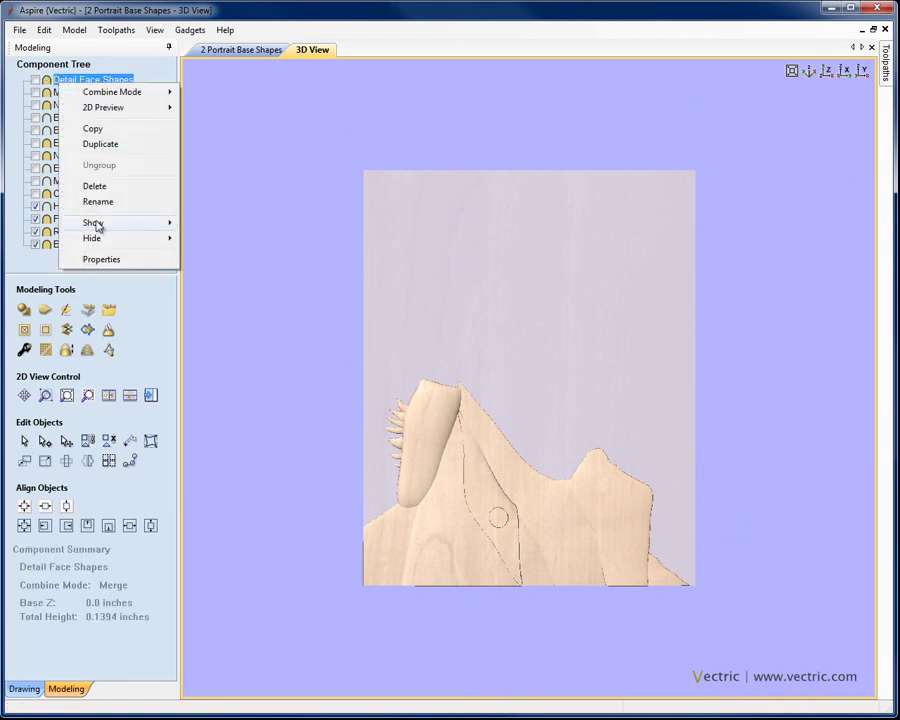
pyautogui.moveTo(94, 222)
pyautogui.click(219, 269)
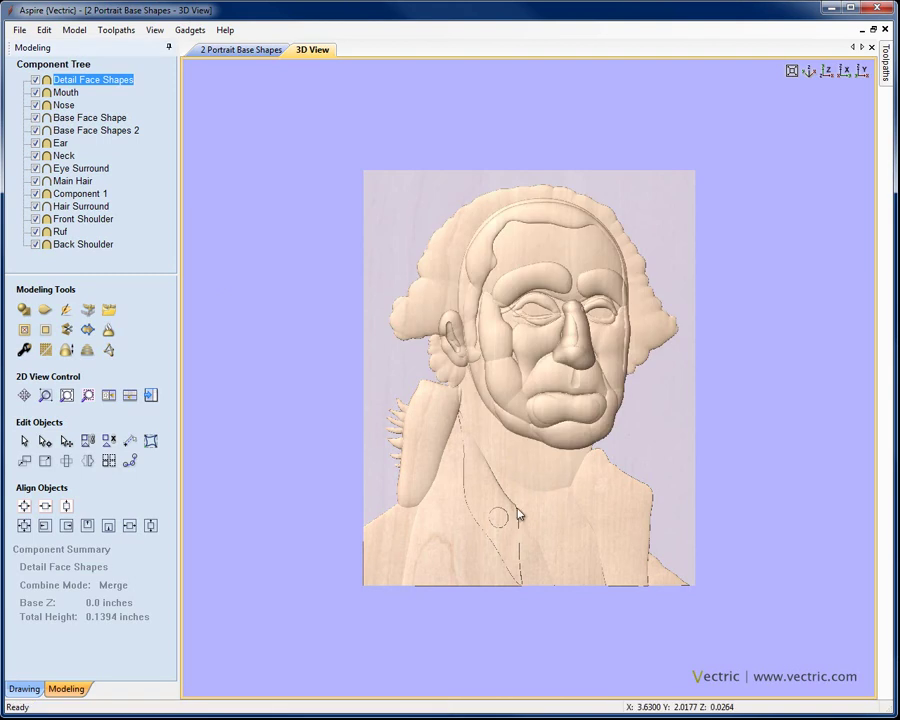
pyautogui.moveTo(518, 506); pyautogui.dragTo(635, 422)
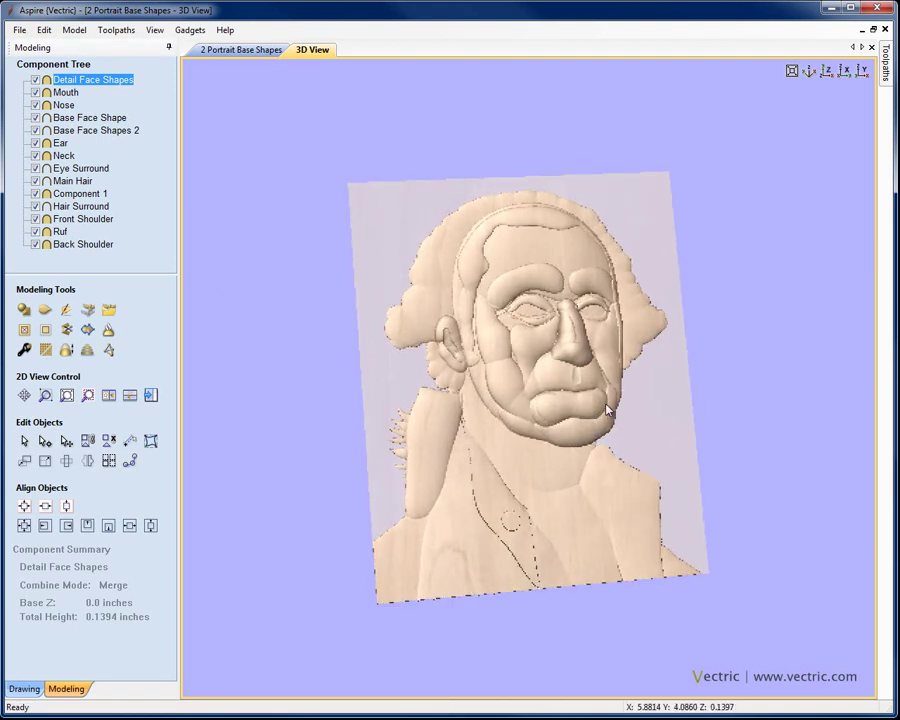
pyautogui.scroll(3, 603, 397)
pyautogui.scroll(-3, 603, 397)
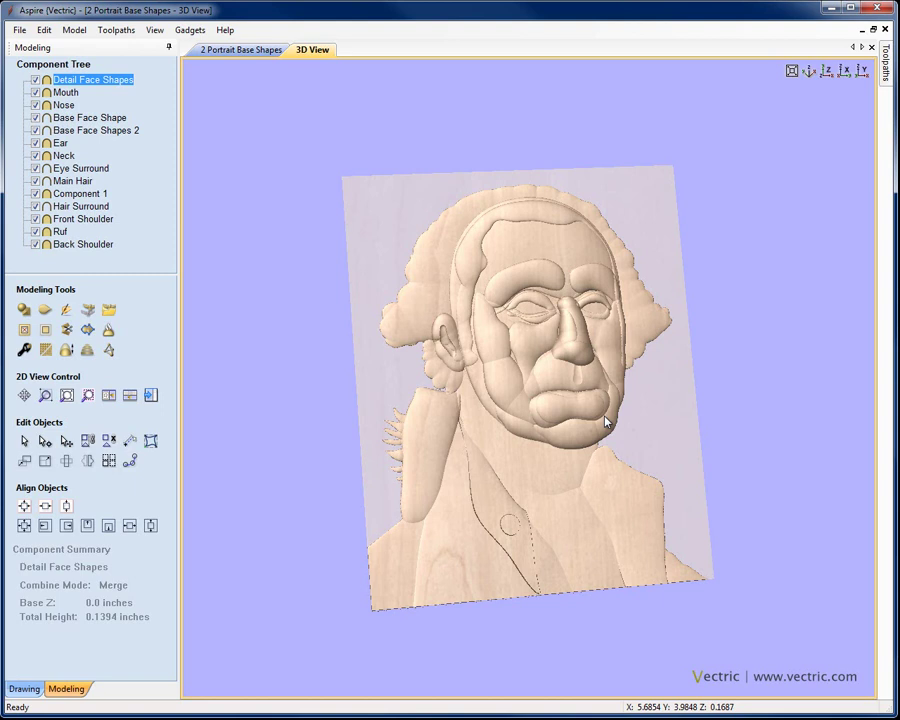
# Save the project as a new file named '3 Portrait Base Shapes2.crv3d'.
pyautogui.click(26, 32)
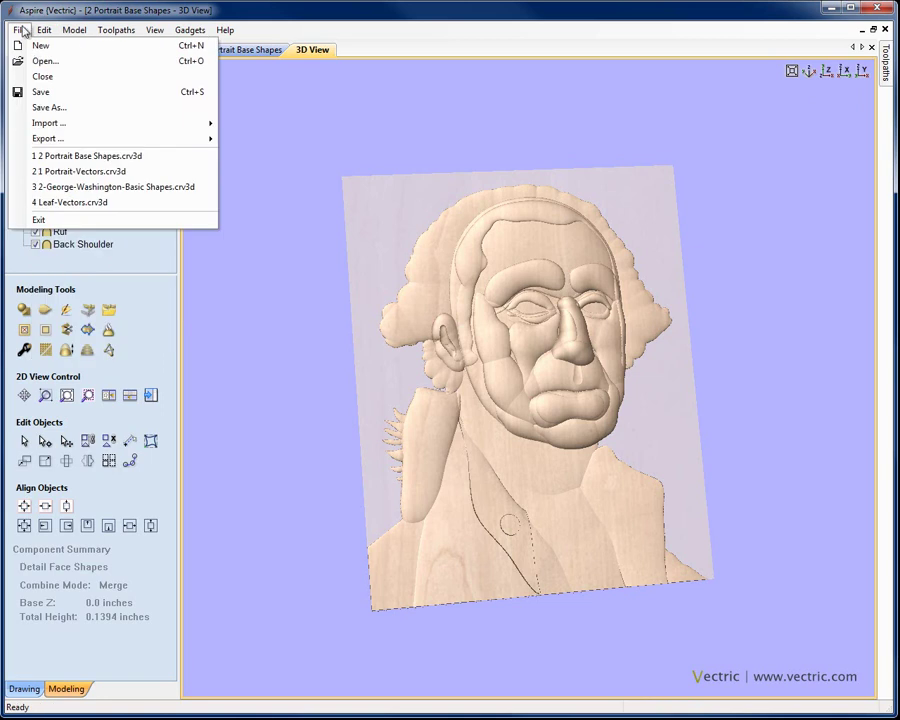
pyautogui.click(50, 107)
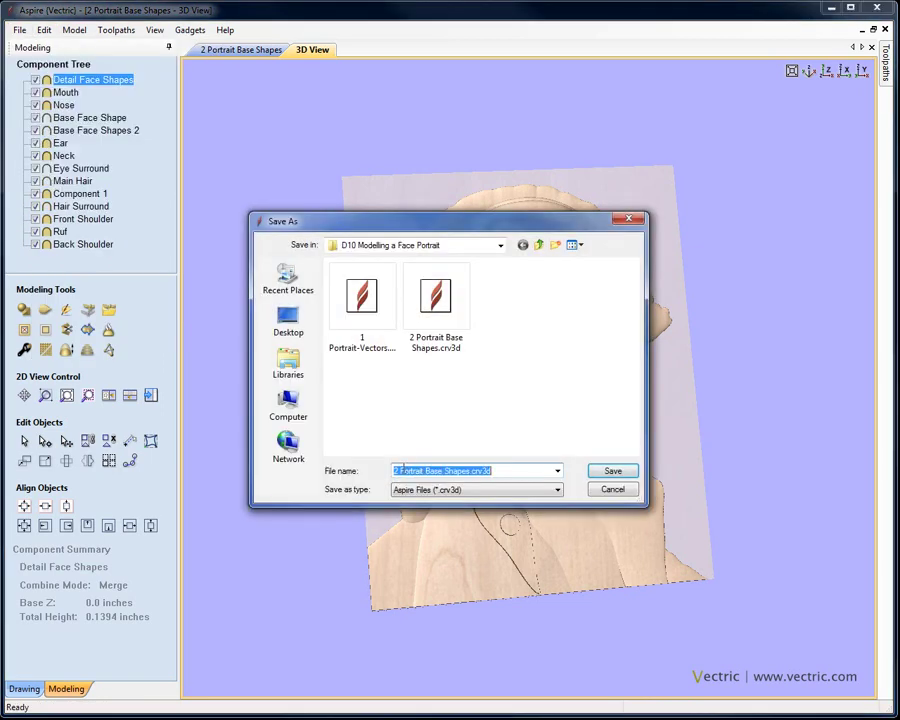
pyautogui.click(397, 472)
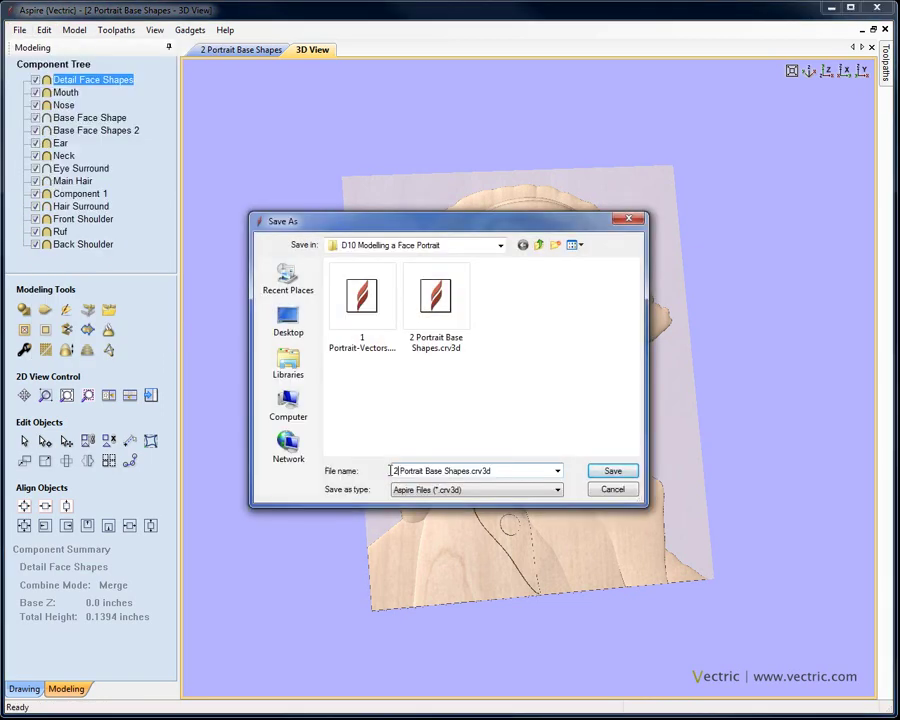
pyautogui.write('3')
pyautogui.click(472, 471)
pyautogui.write('2')
pyautogui.write('2')
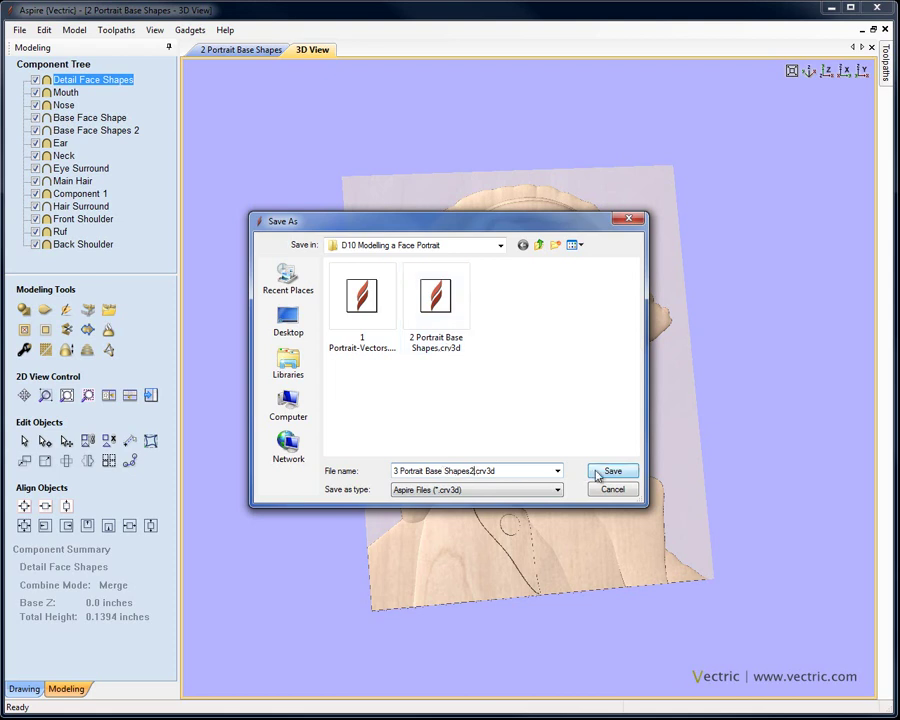